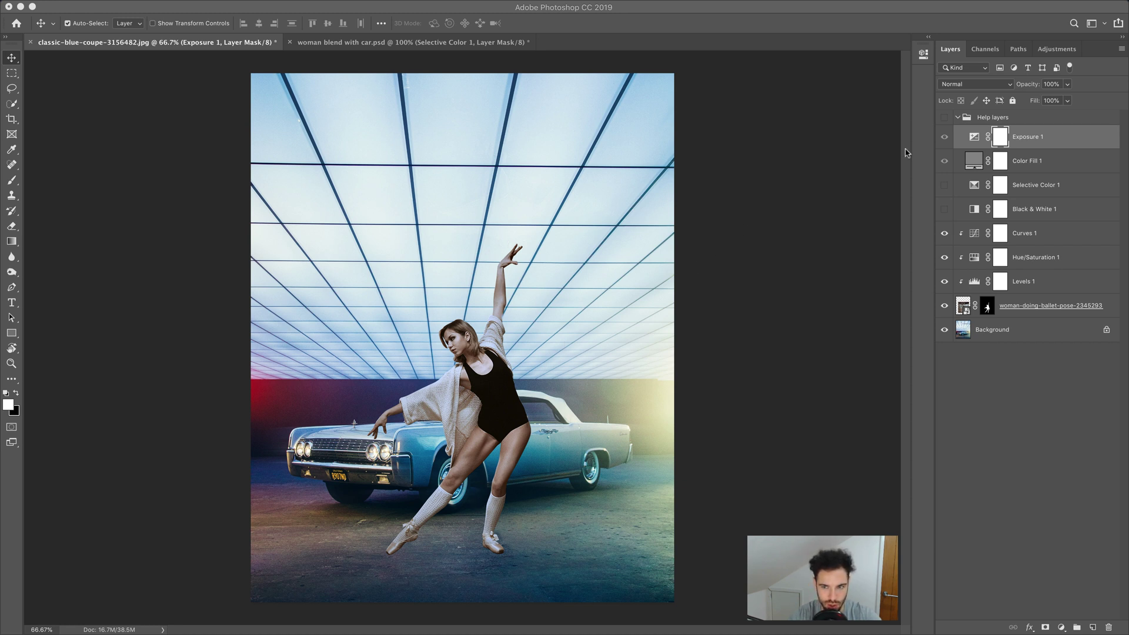
Collapse the Help layers group and select the Background layer.
{"action": "left_click", "coordinate": [974, 136]}
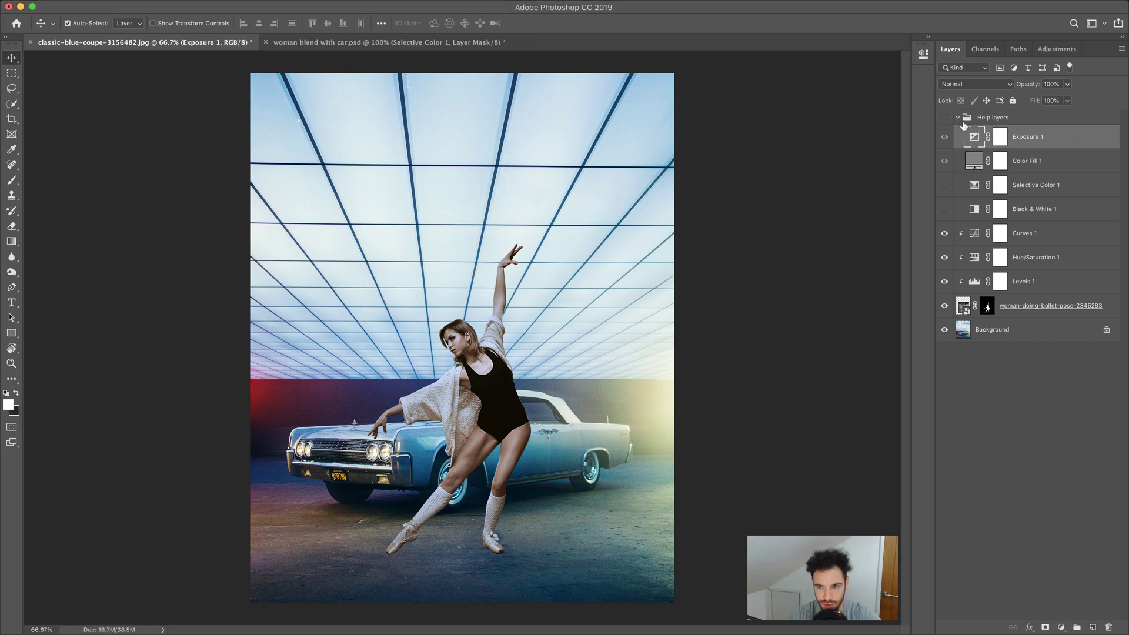
{"action": "left_click", "coordinate": [956, 118]}
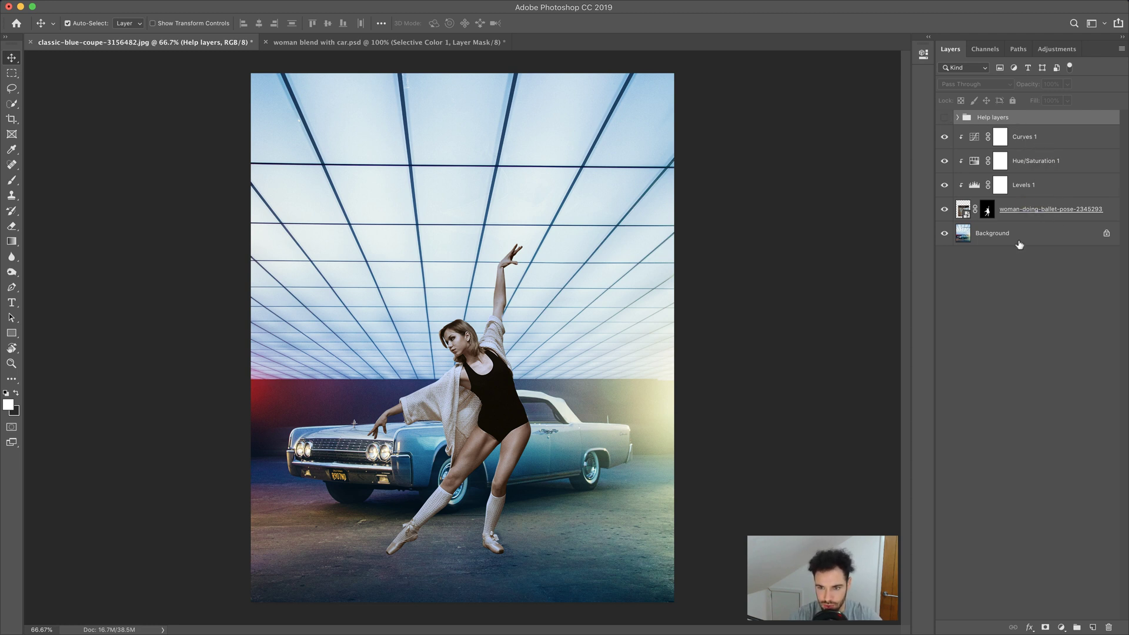
{"action": "left_click", "coordinate": [1005, 238]}
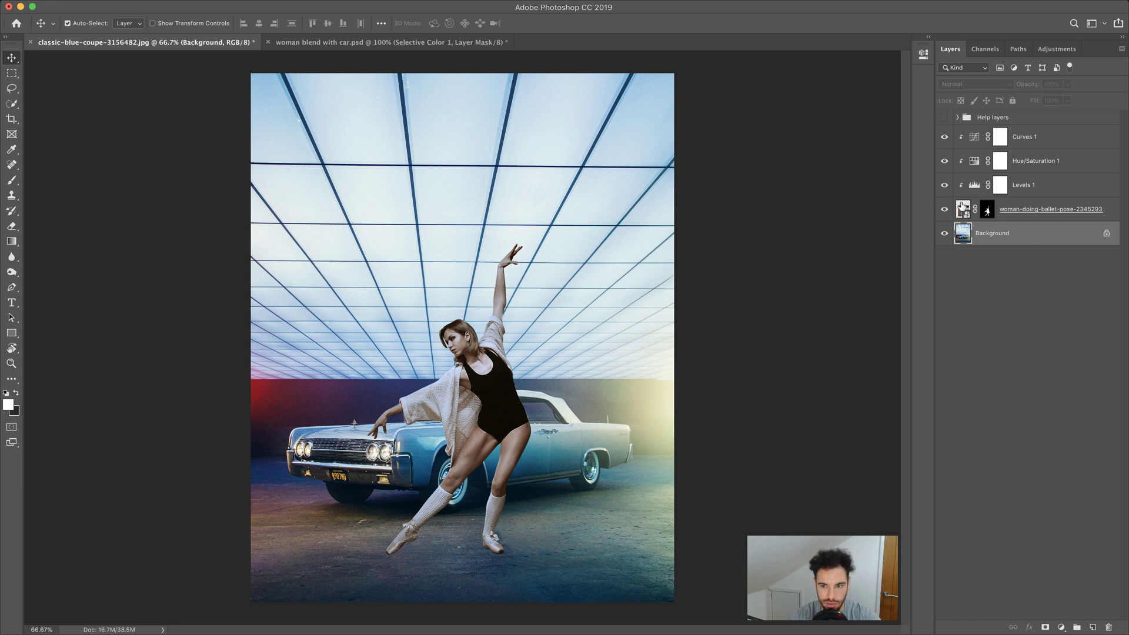
{"action": "left_click", "coordinate": [963, 207]}
{"action": "left_click", "coordinate": [1025, 235]}
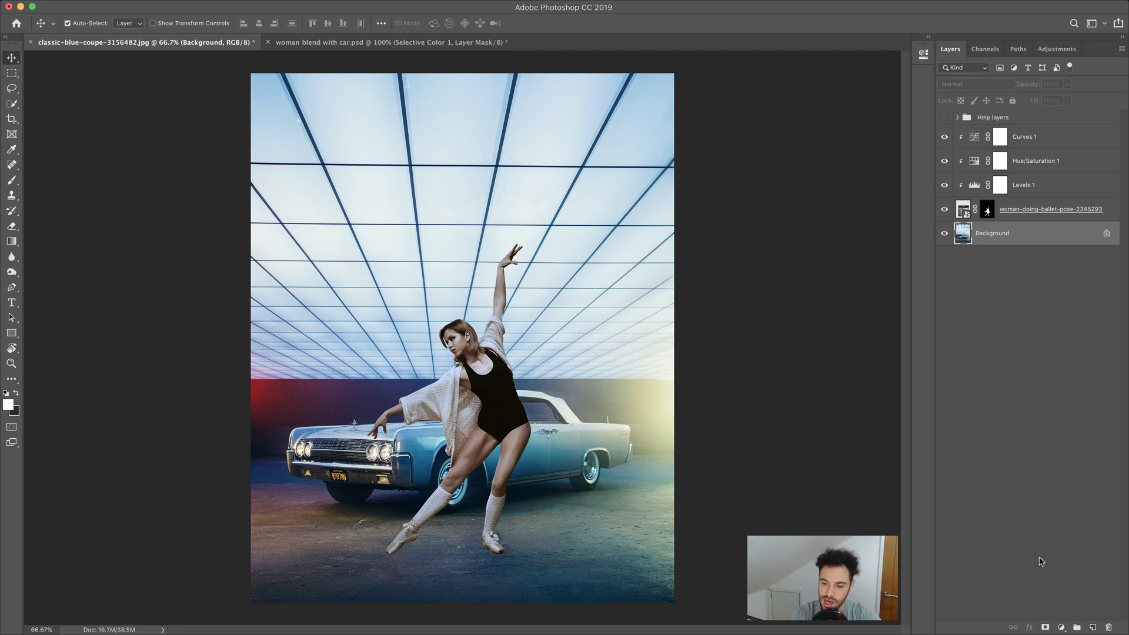
Add a white Solid Color fill layer directly above the Background and set its blend mode to Soft Light.
{"action": "left_click", "coordinate": [1061, 627]}
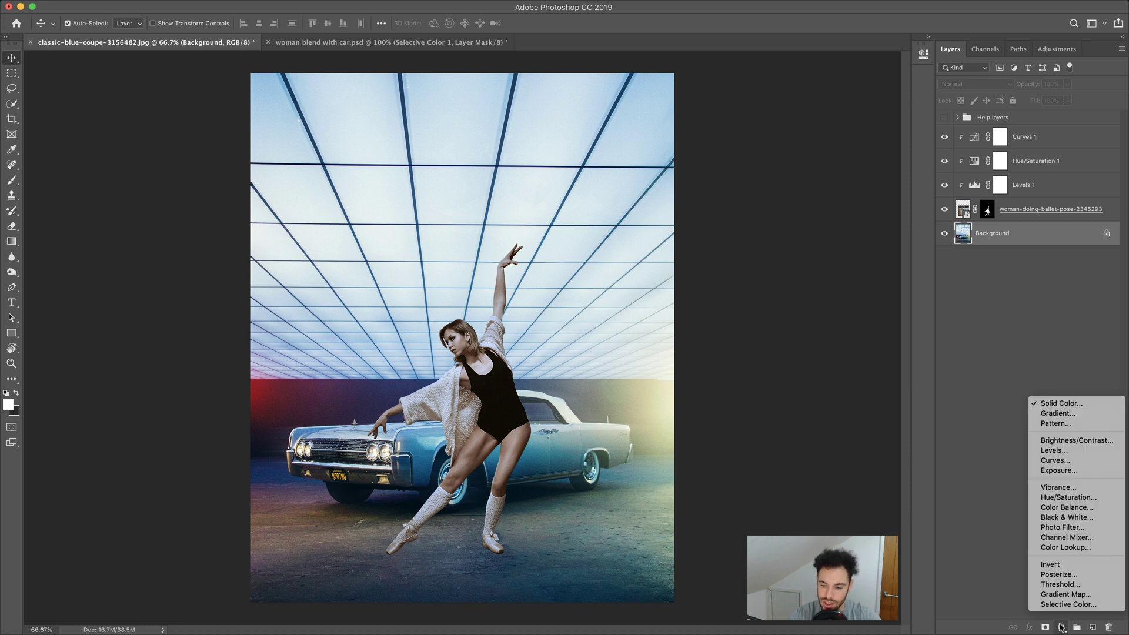
{"action": "left_click", "coordinate": [1062, 403]}
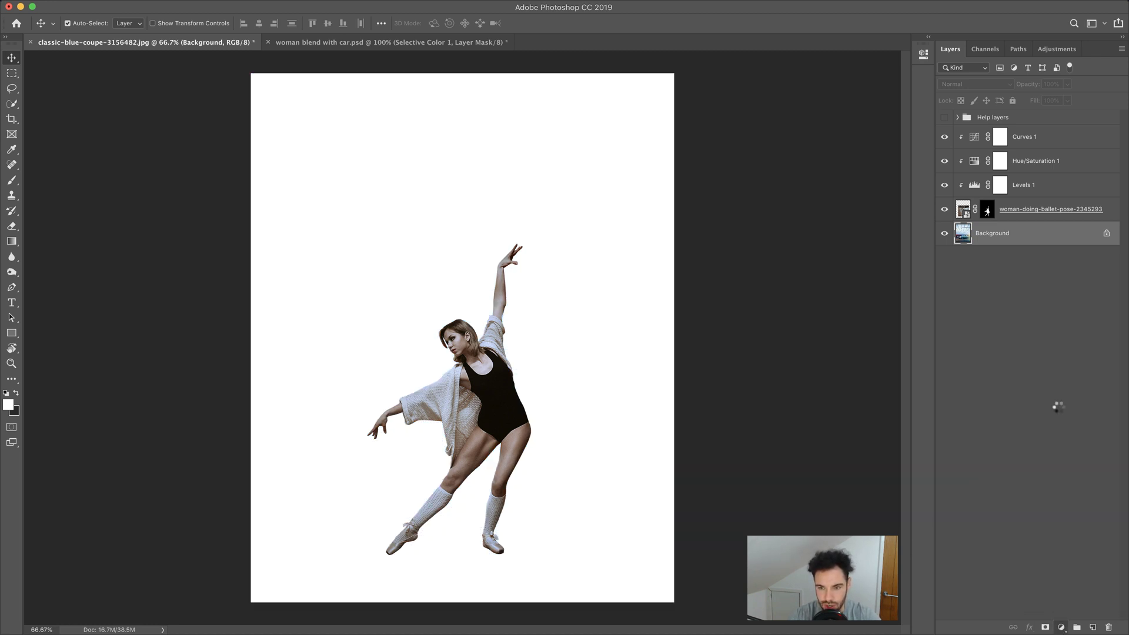
{"action": "left_click", "coordinate": [589, 213]}
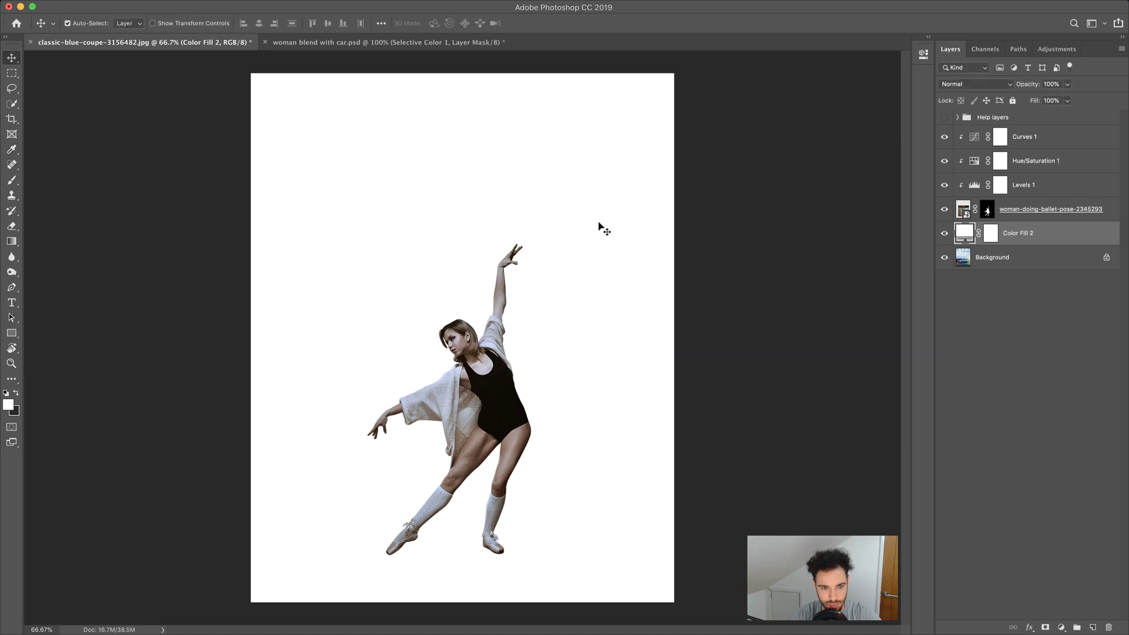
{"action": "left_click", "coordinate": [956, 84]}
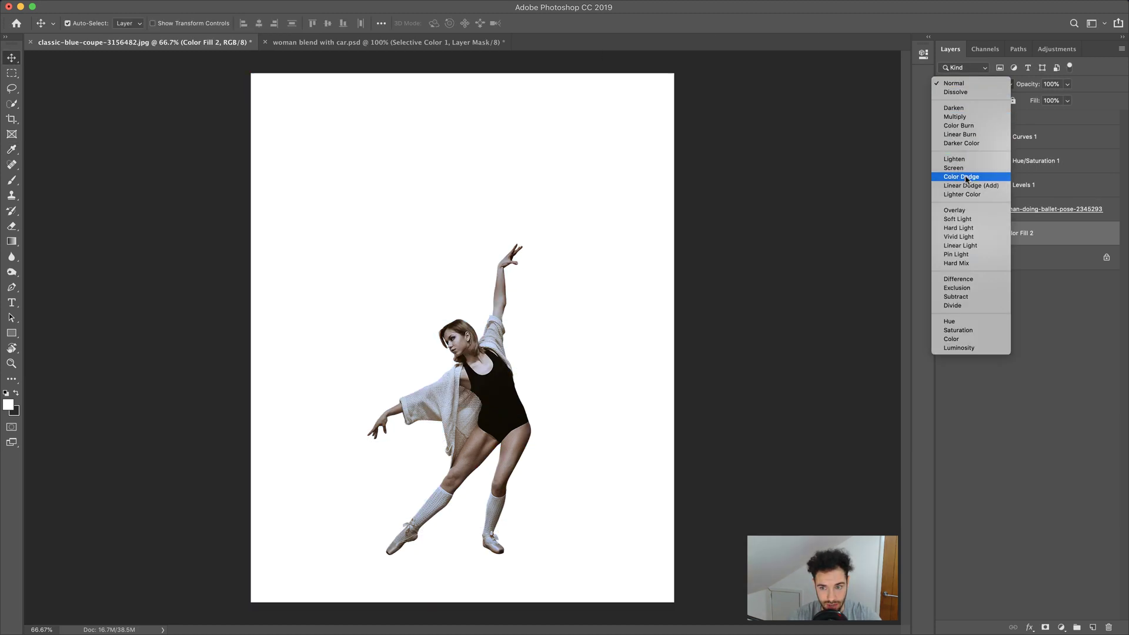
{"action": "left_click", "coordinate": [959, 219]}
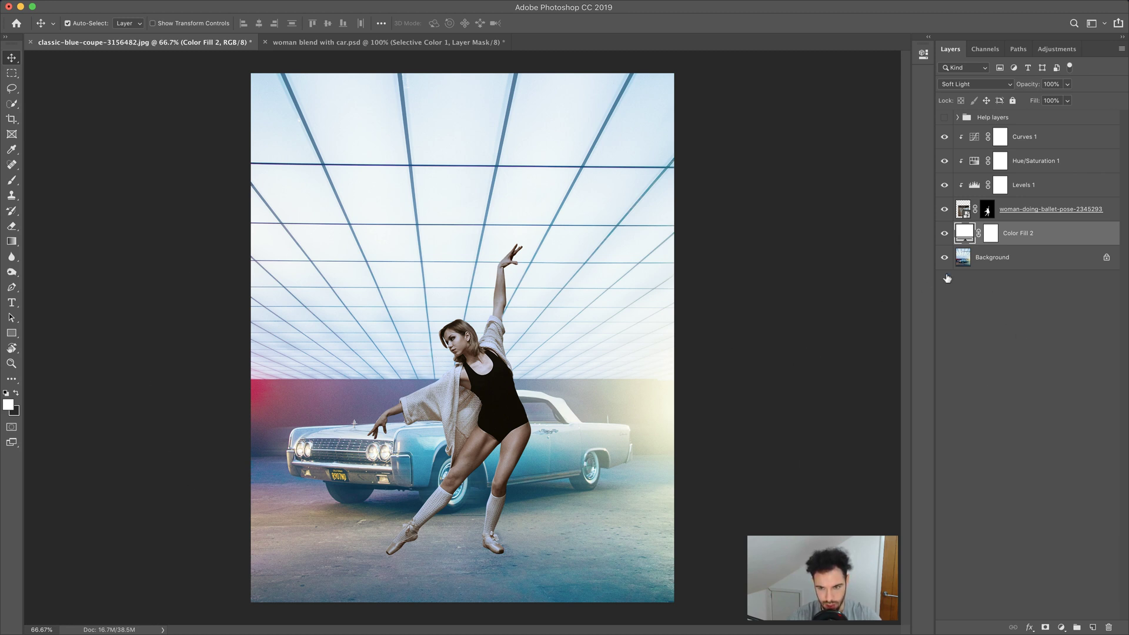
Invert the Color Fill 2 layer mask to black and activate the Brush tool.
{"action": "left_click", "coordinate": [990, 234]}
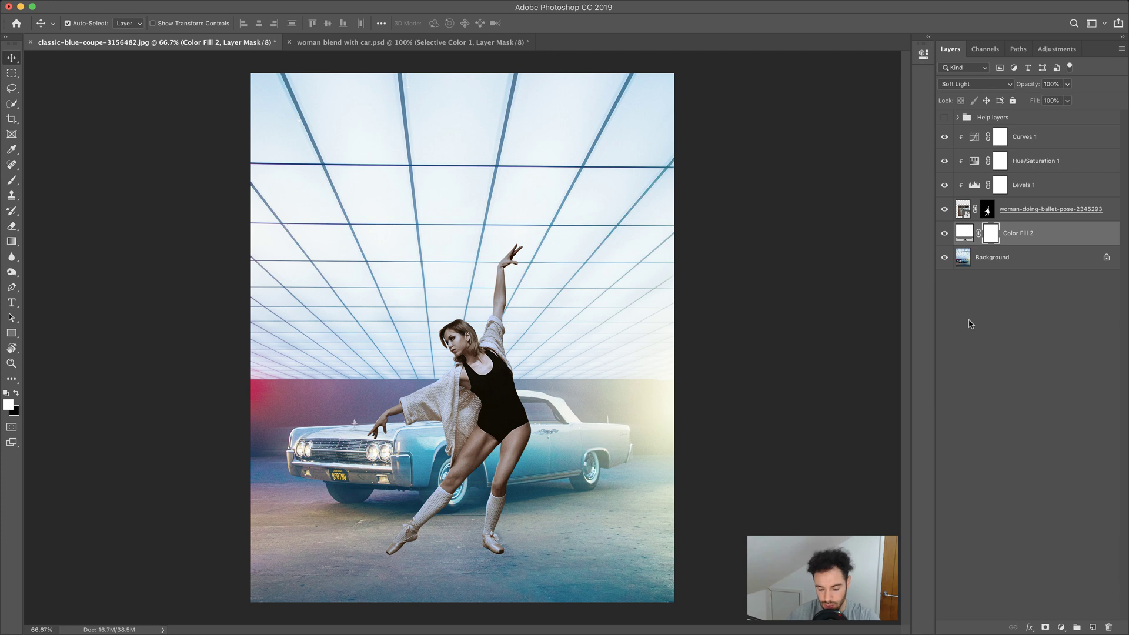
{"action": "key", "text": "super+i"}
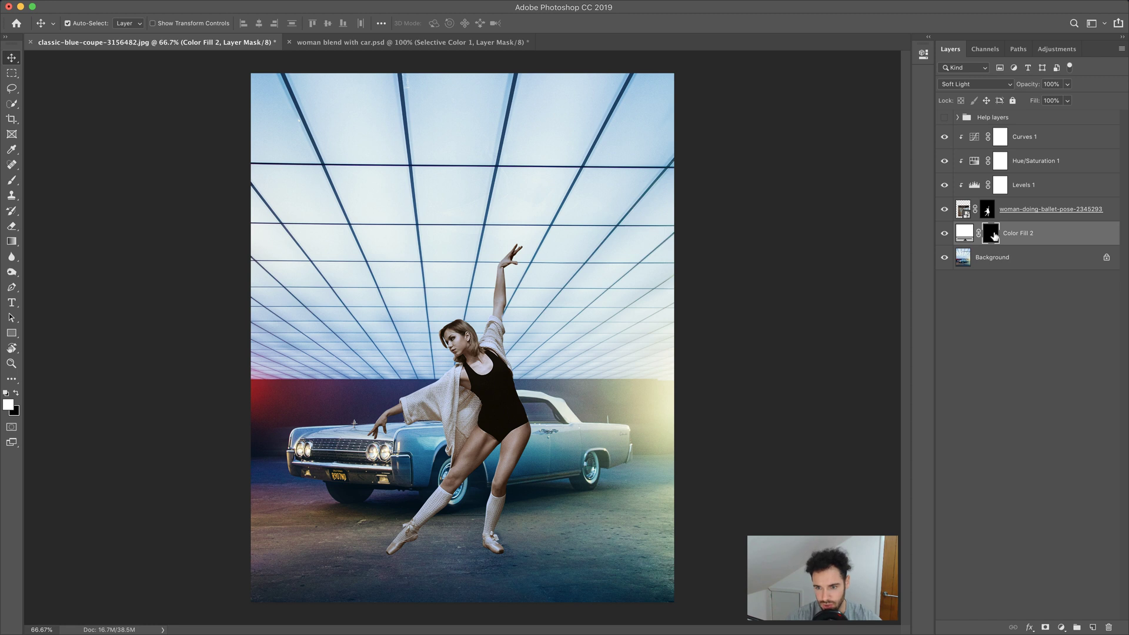
{"action": "left_click", "coordinate": [11, 180]}
{"action": "right_click", "coordinate": [12, 180]}
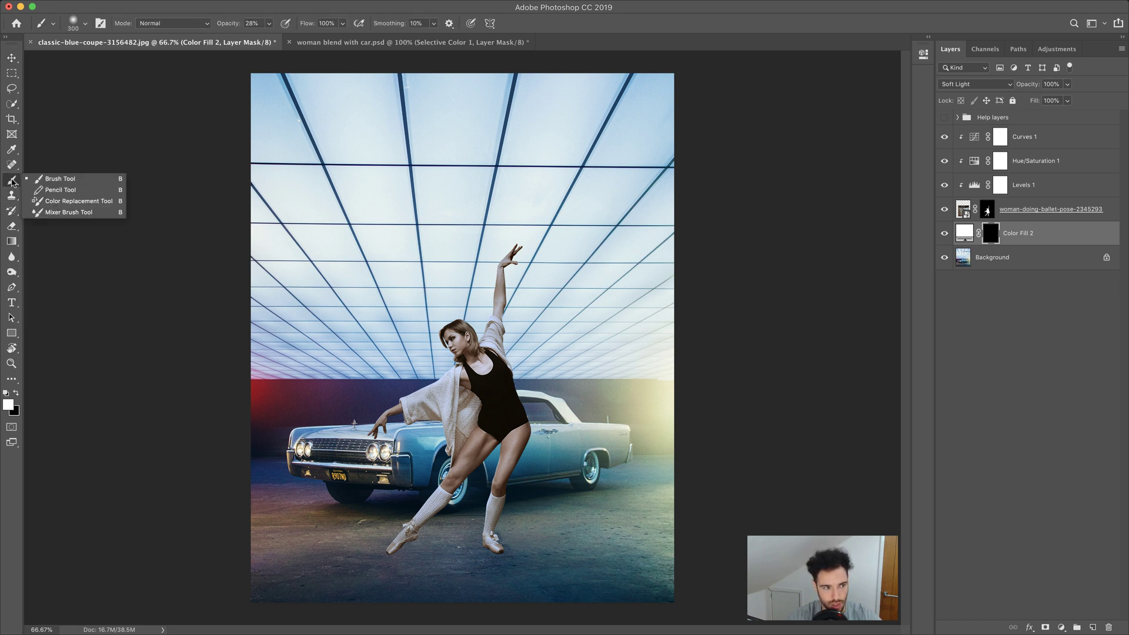
{"action": "left_click", "coordinate": [56, 180]}
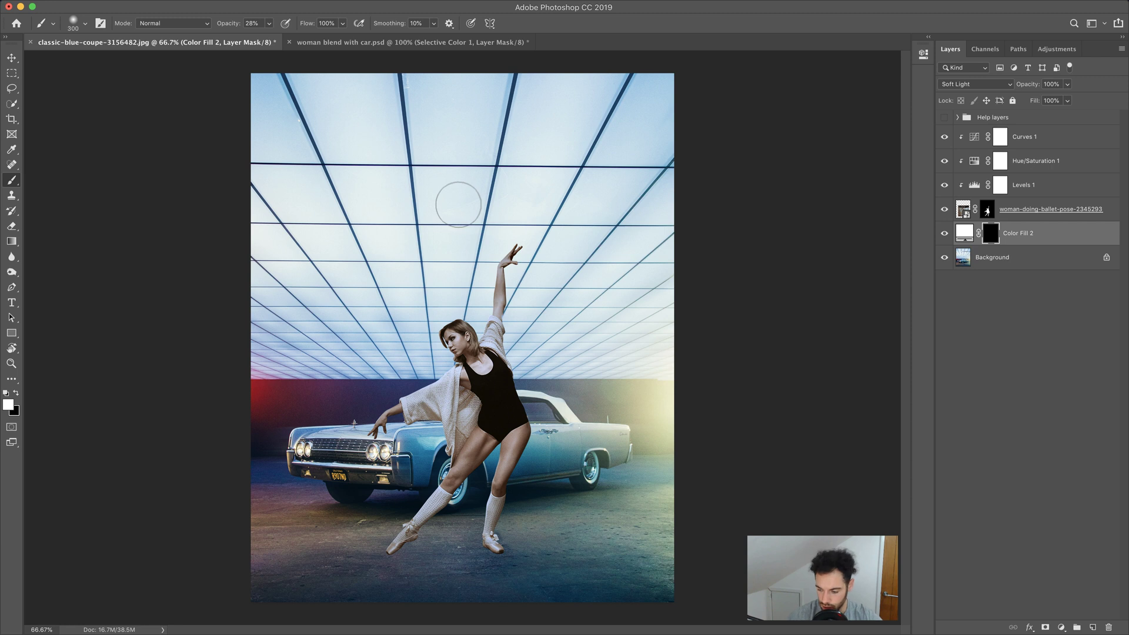
Enlarge the brush to 500 and set its opacity to 40% and its flow to 40%.
{"action": "key", "text": "bracketright"}
{"action": "key", "text": "bracketright"}
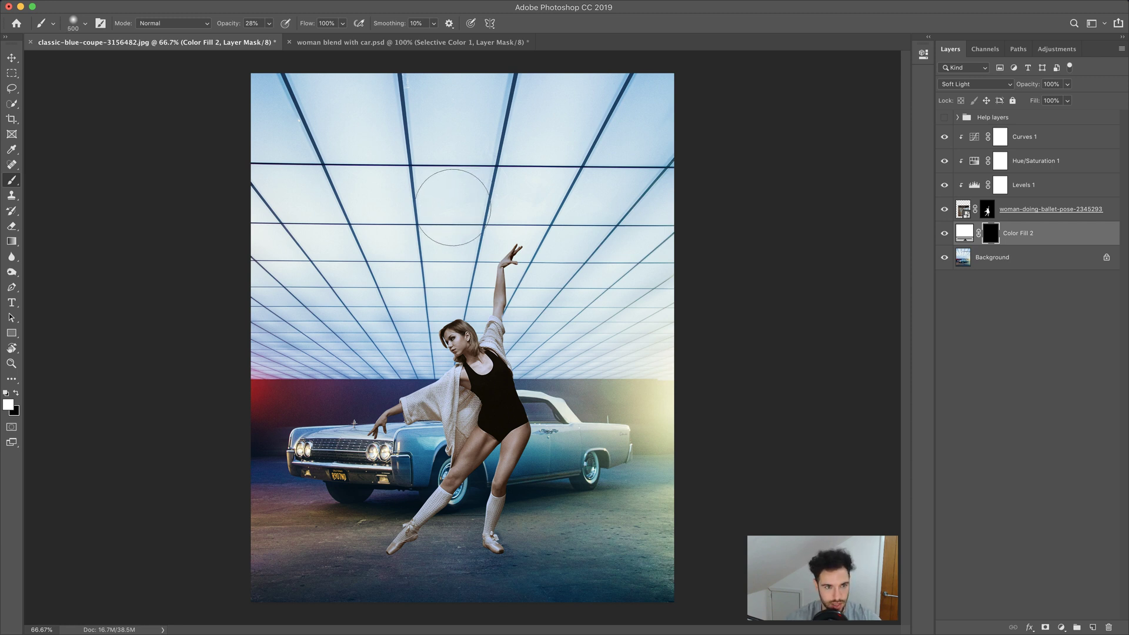
{"action": "left_click", "coordinate": [260, 22]}
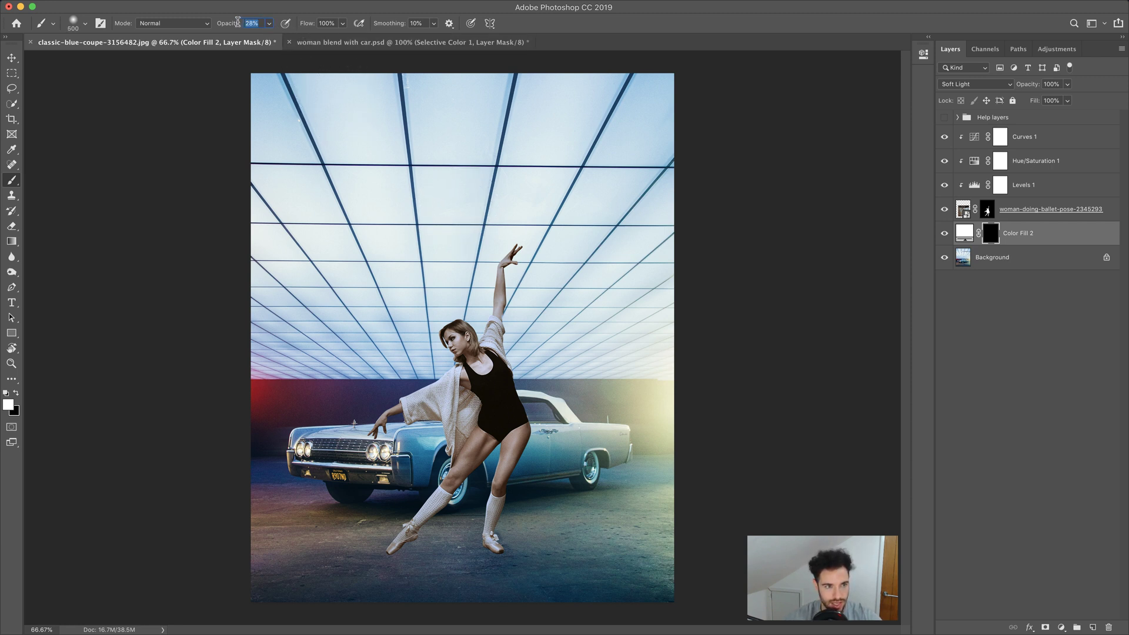
{"action": "type", "text": "40"}
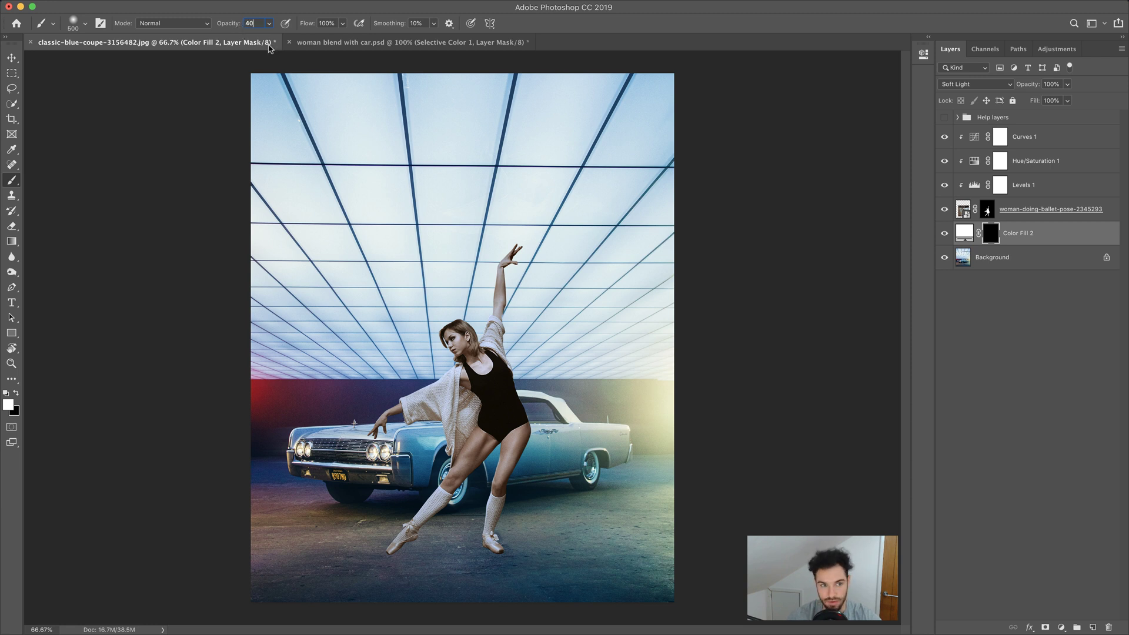
{"action": "left_click", "coordinate": [334, 22]}
{"action": "type", "text": "40"}
{"action": "key", "text": "Return"}
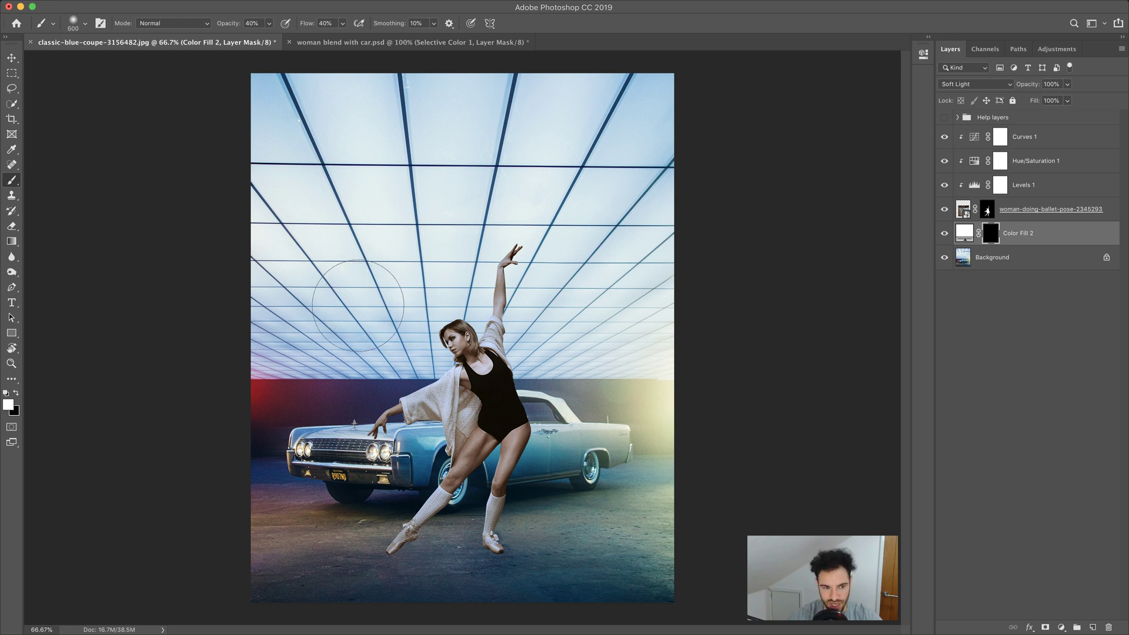
Paint white on the Color Fill 2 mask over the areas on both sides of the dancer, using soft brushes of 1400 and 1100.
{"action": "key", "text": "]"}
{"action": "key", "text": "]"}
{"action": "key", "text": "]"}
{"action": "key", "text": "]"}
{"action": "key", "text": "]"}
{"action": "key", "text": "]"}
{"action": "key", "text": "]"}
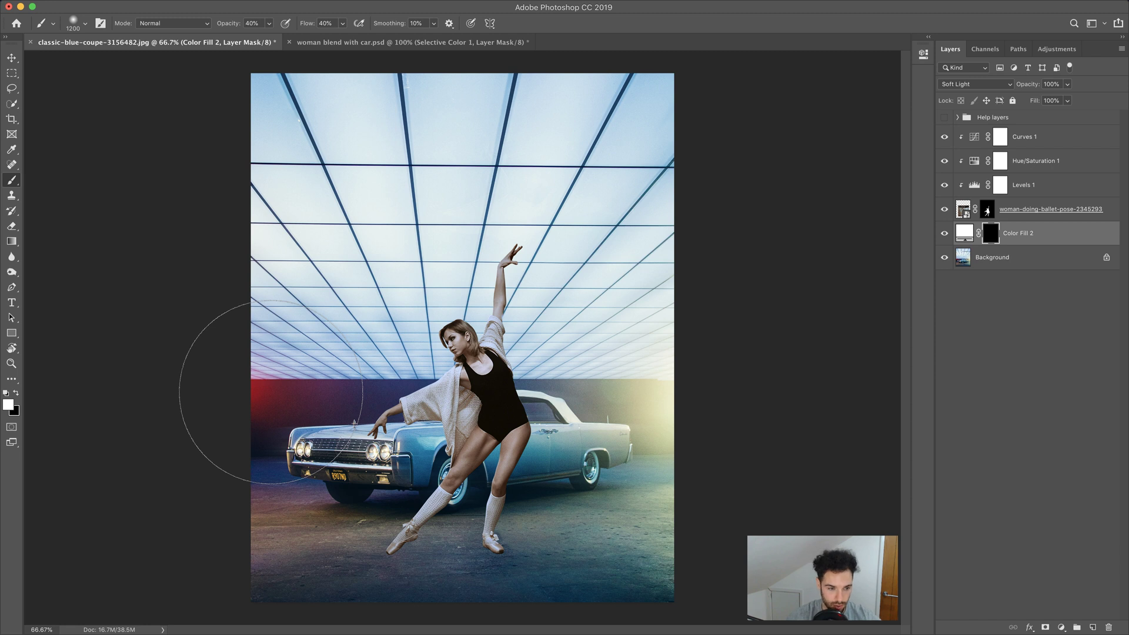
{"action": "key", "text": "]"}
{"action": "key", "text": "]"}
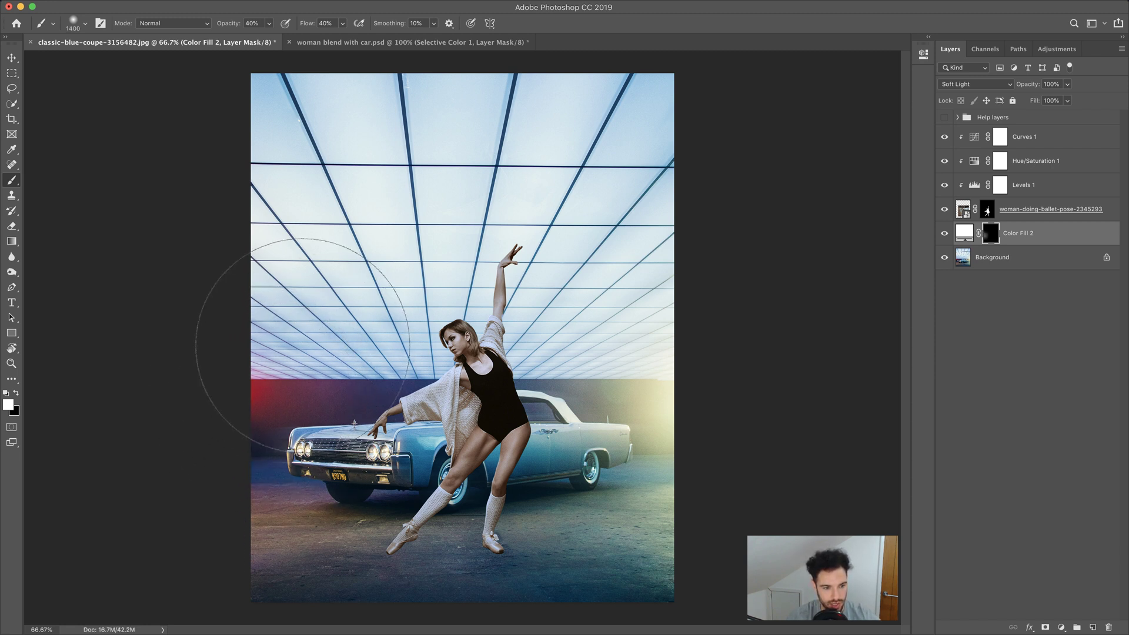
{"action": "left_click", "coordinate": [302, 347]}
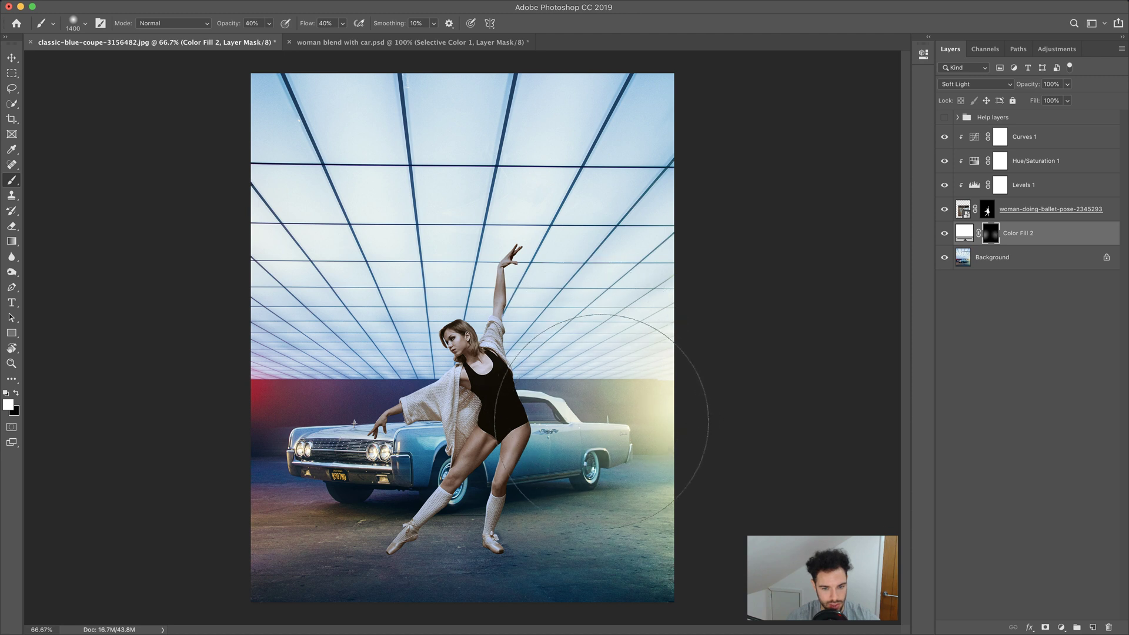
{"action": "key", "text": "bracketleft"}
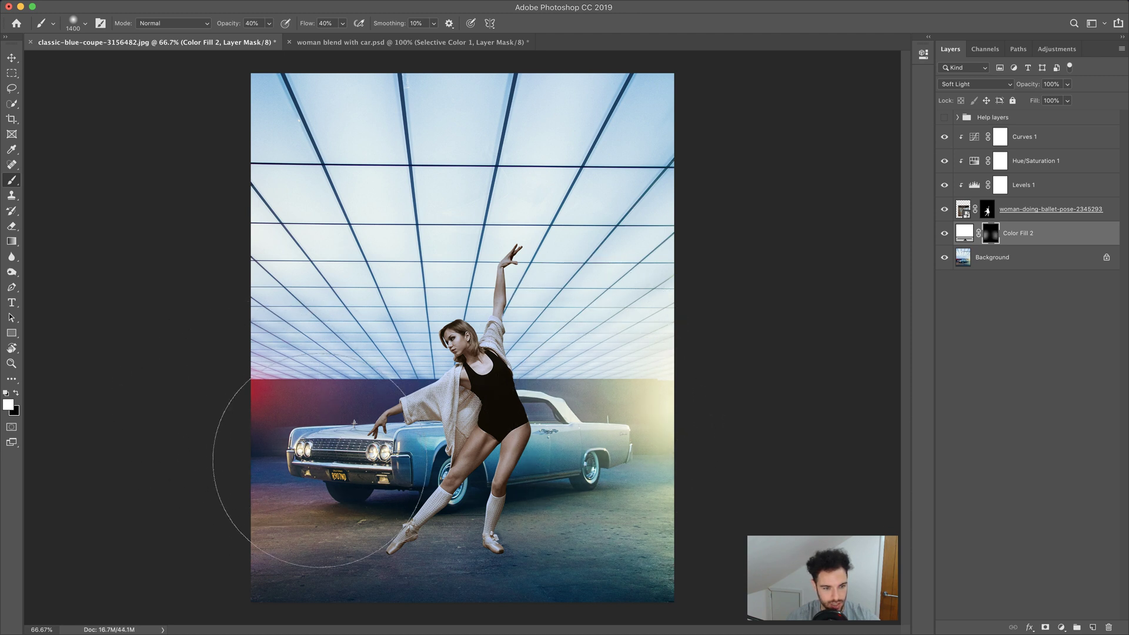
{"action": "key", "text": "bracketleft"}
{"action": "key", "text": "bracketleft"}
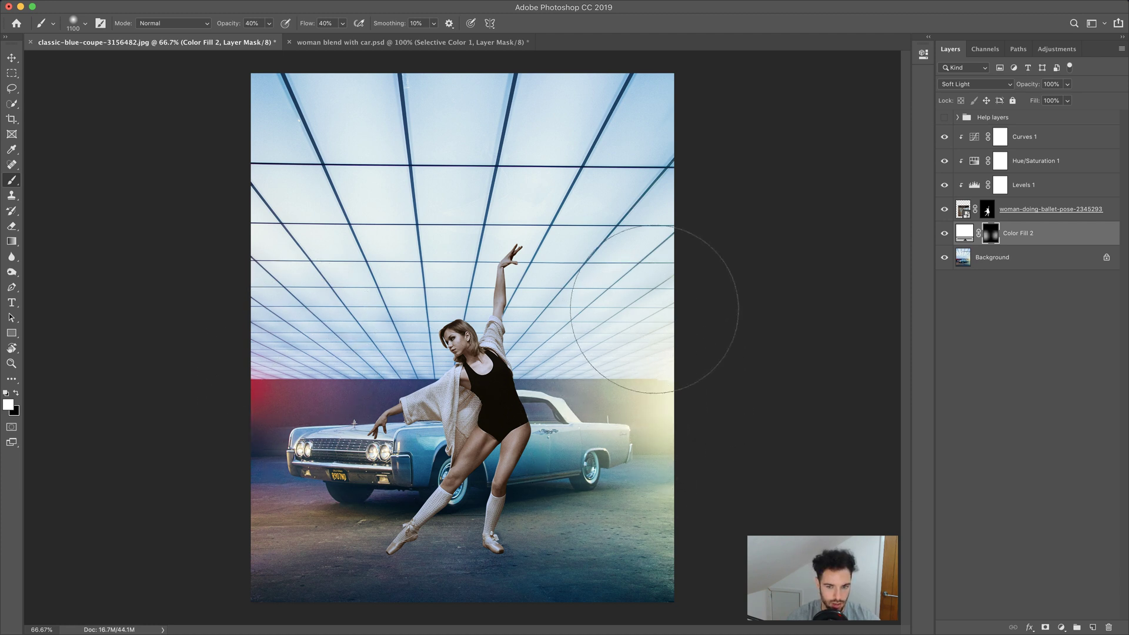
Inspect the Color Fill 2 layer mask on its own on the canvas and return to the image view.
{"action": "left_click", "coordinate": [1023, 235]}
{"action": "left_click", "coordinate": [987, 236]}
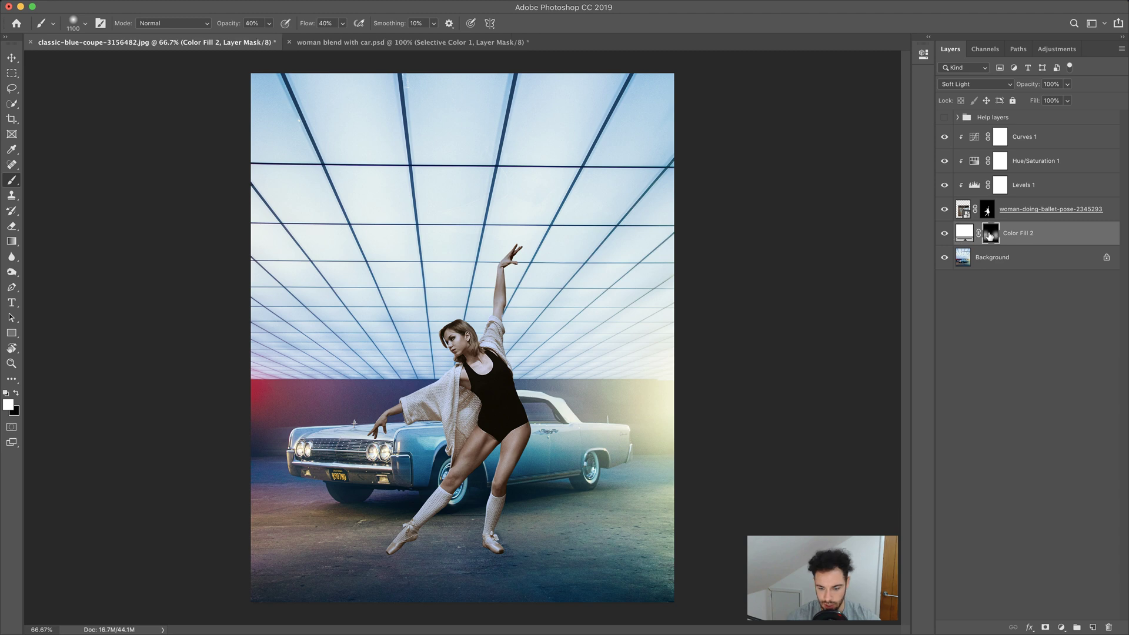
{"action": "left_click", "coordinate": [990, 235], "text": "alt"}
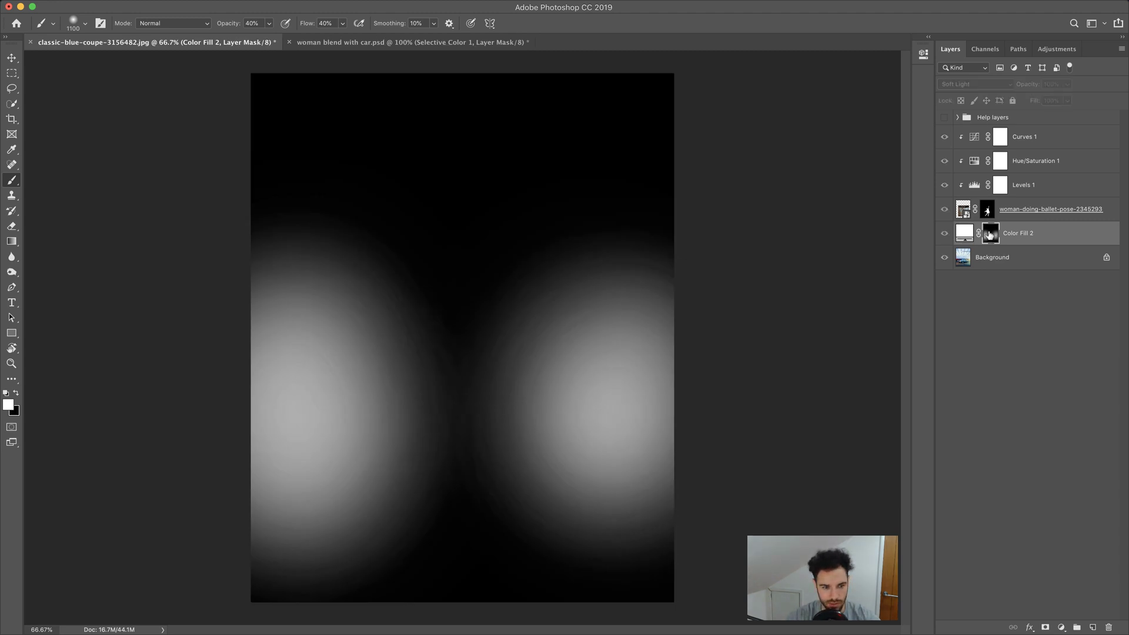
{"action": "left_click", "coordinate": [989, 234], "text": "alt"}
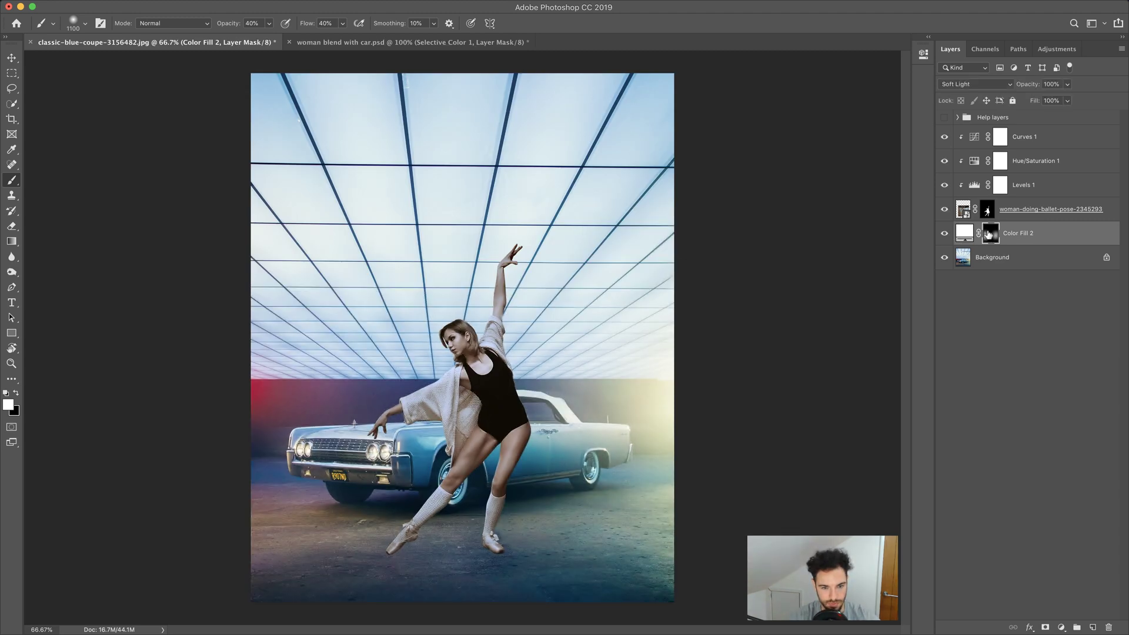
Add a second white Solid Color fill layer directly above Color Fill 2.
{"action": "left_click", "coordinate": [1052, 237]}
{"action": "left_click", "coordinate": [1061, 626]}
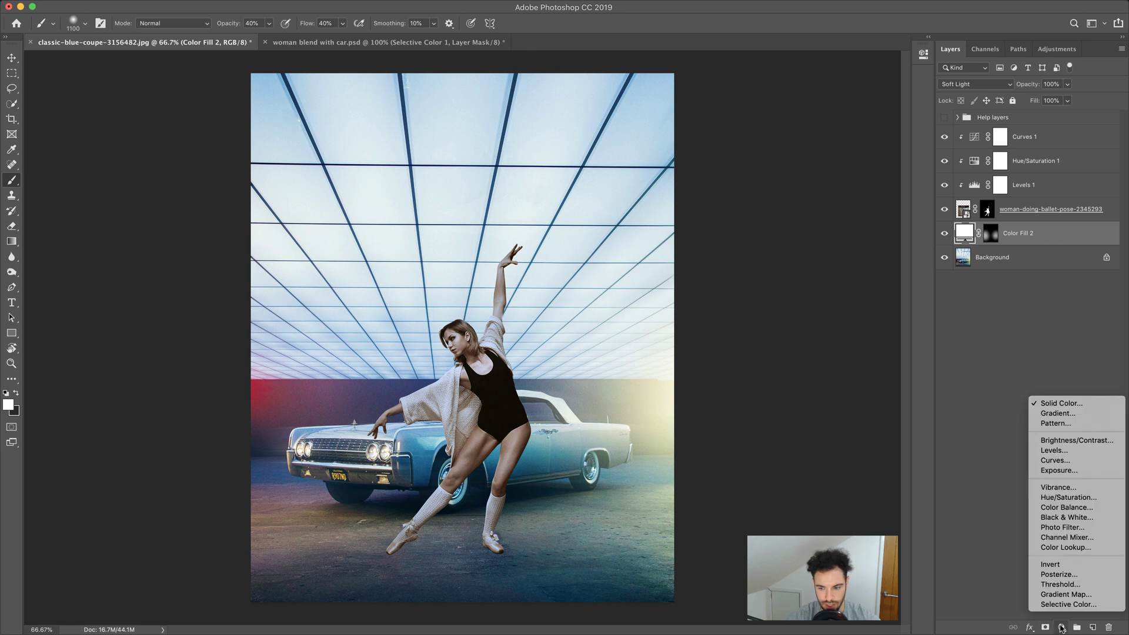
{"action": "left_click", "coordinate": [1069, 404]}
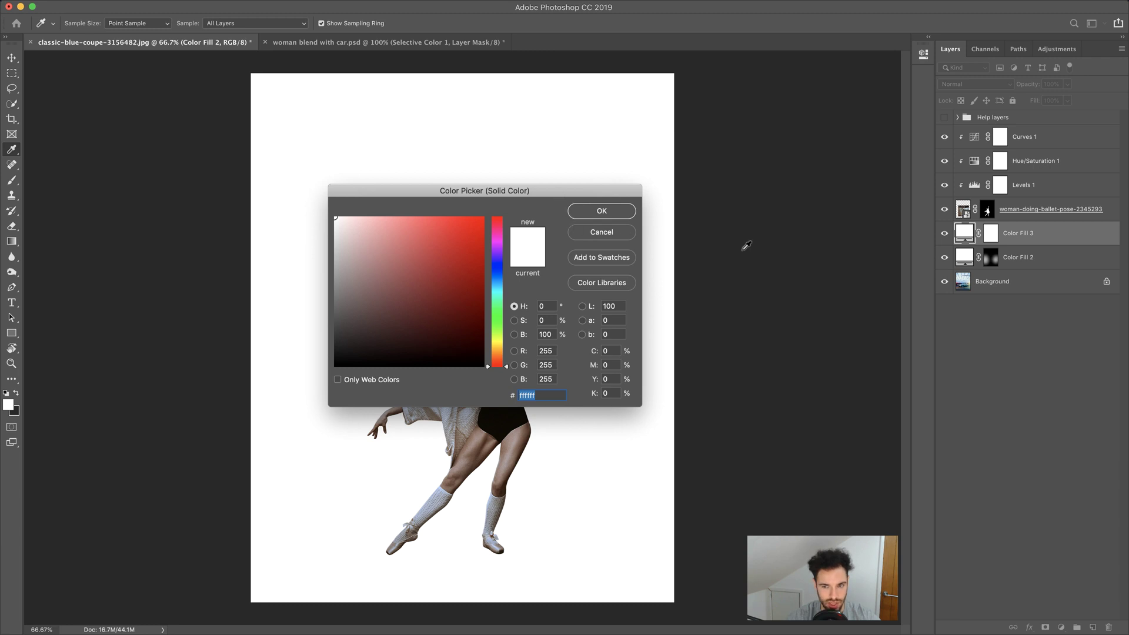
{"action": "left_click", "coordinate": [596, 212]}
{"action": "key", "text": "b"}
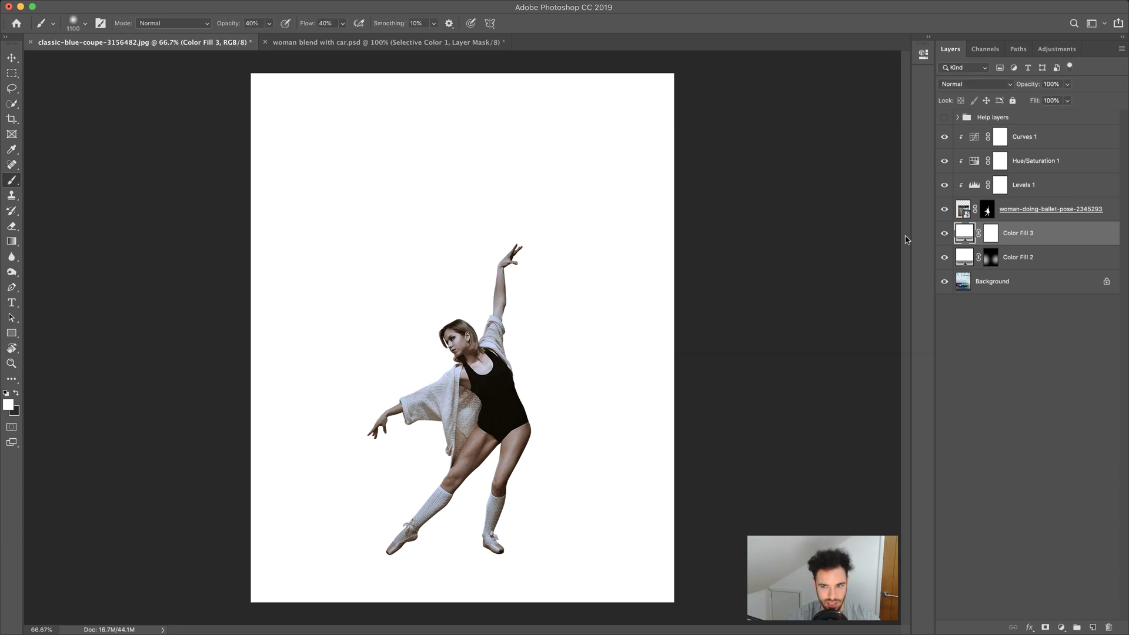
Hide the Color Fill 3 layer and sample the pale yellow glow beside the rear of the car as the foreground color.
{"action": "left_click", "coordinate": [945, 233]}
{"action": "left_click", "coordinate": [15, 149]}
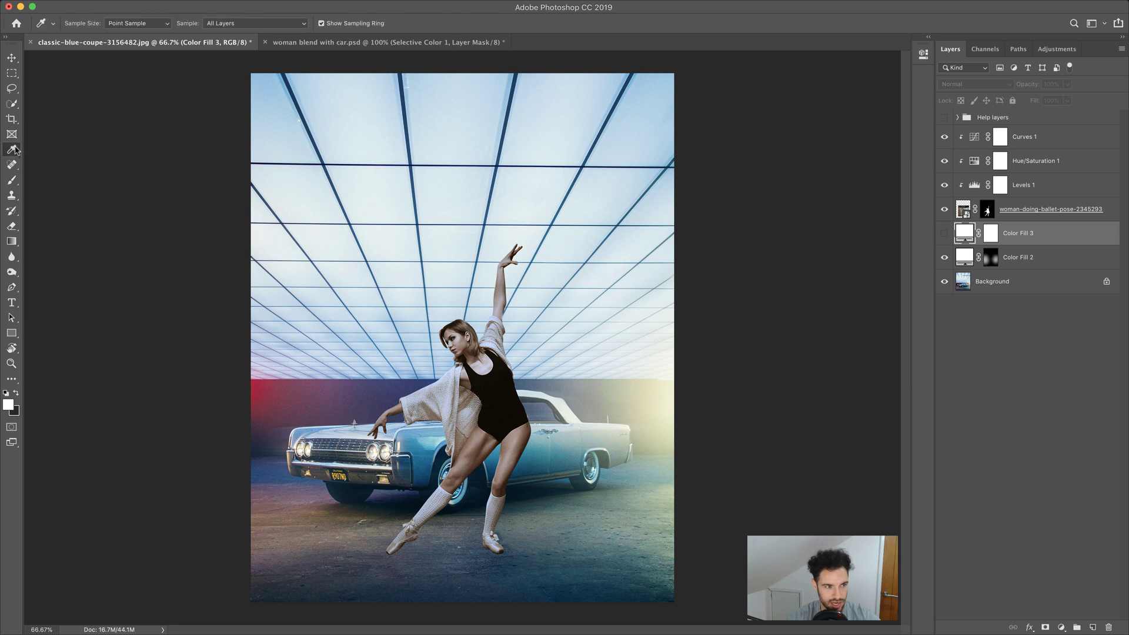
{"action": "left_click", "coordinate": [660, 391]}
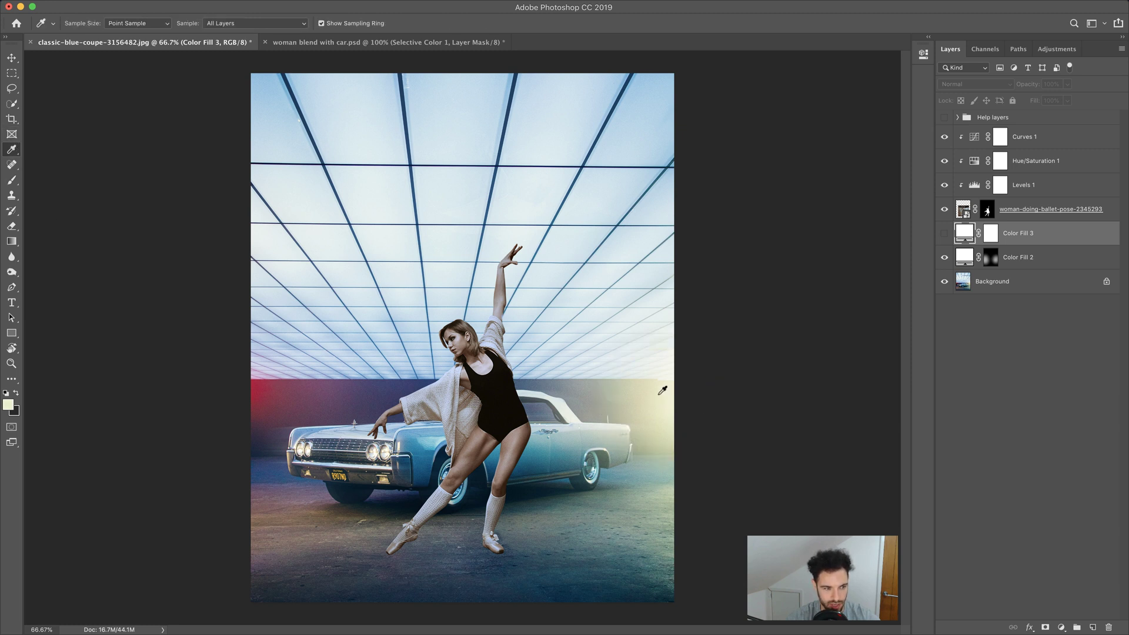
{"action": "left_click", "coordinate": [647, 382]}
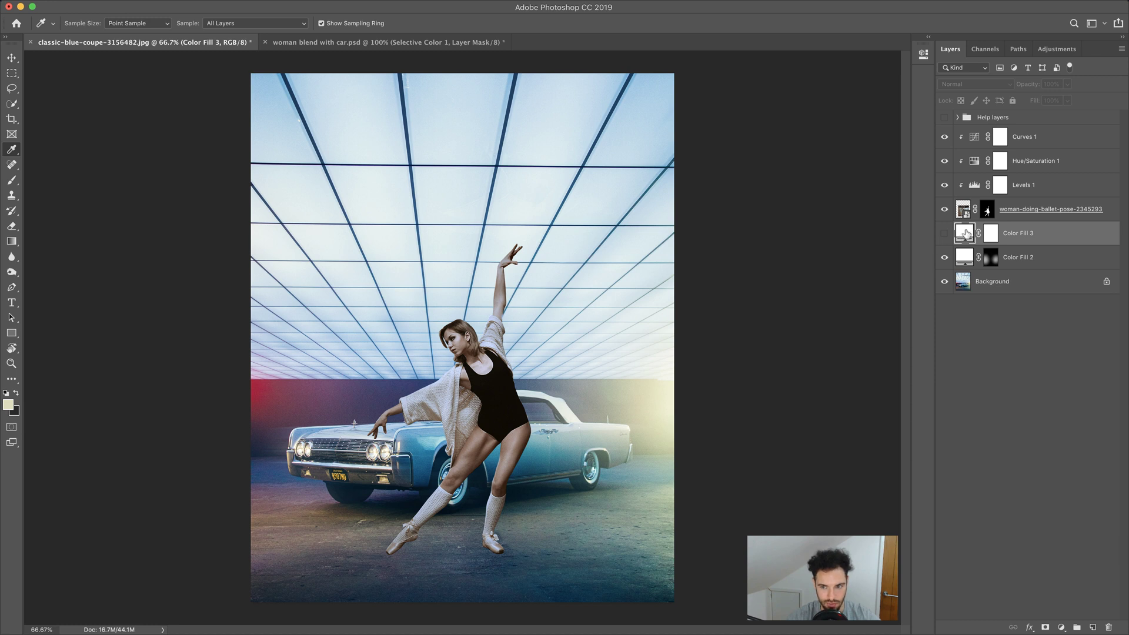
Change the Color Fill 3 color to the sampled pale yellow foreground color.
{"action": "double_click", "coordinate": [966, 234]}
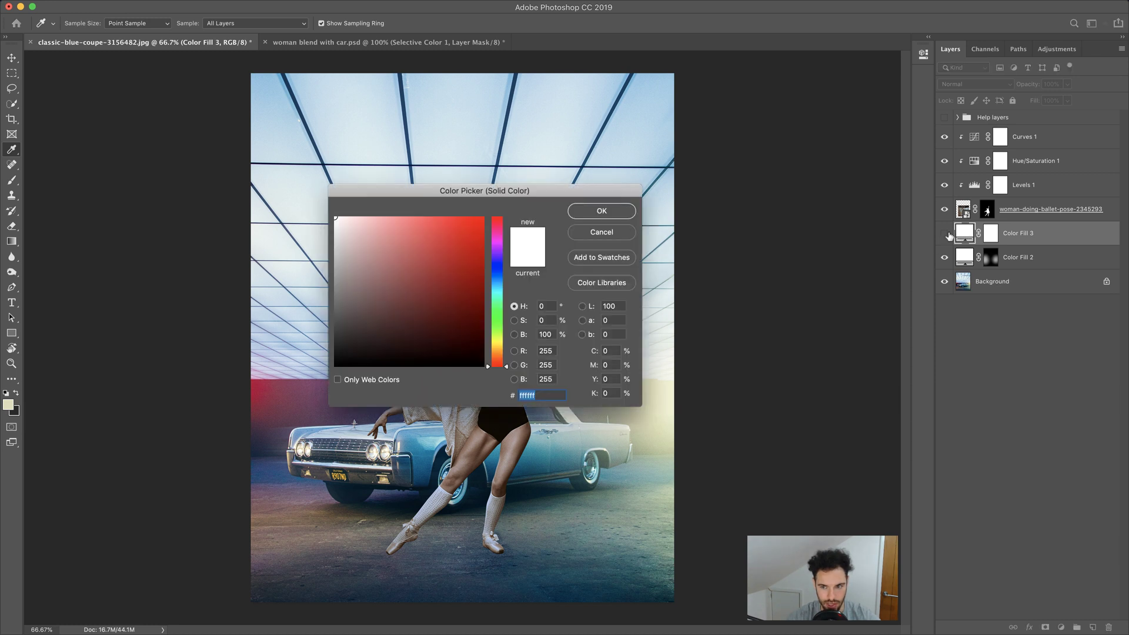
{"action": "left_click", "coordinate": [9, 404]}
{"action": "left_click", "coordinate": [599, 211]}
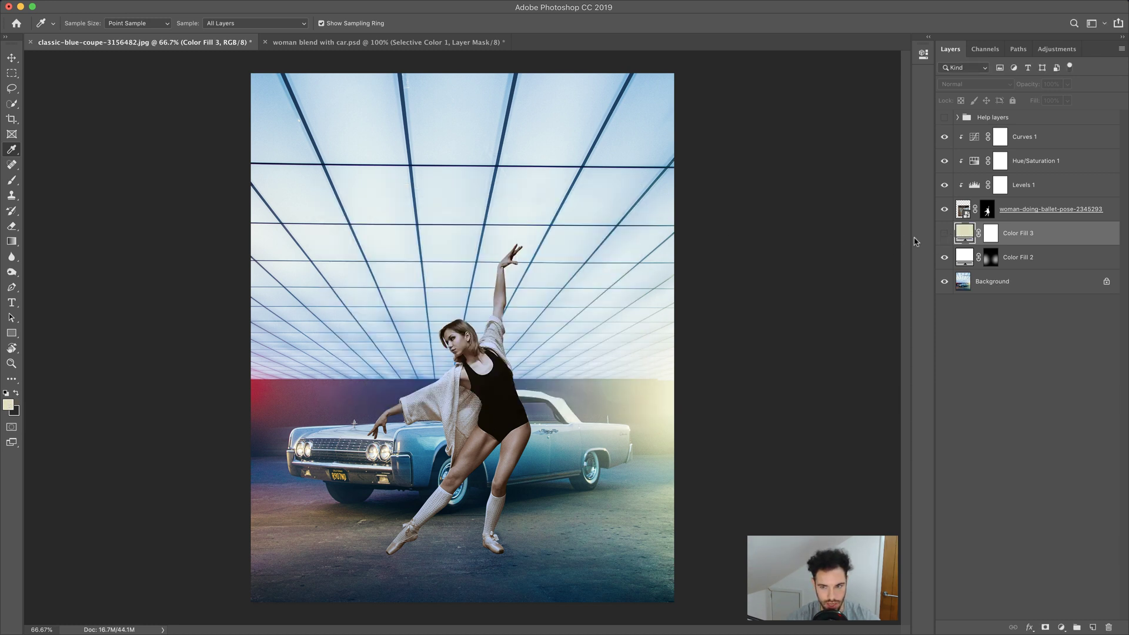
Show the Color Fill 3 layer and set its blend mode to Soft Light.
{"action": "left_click", "coordinate": [944, 236]}
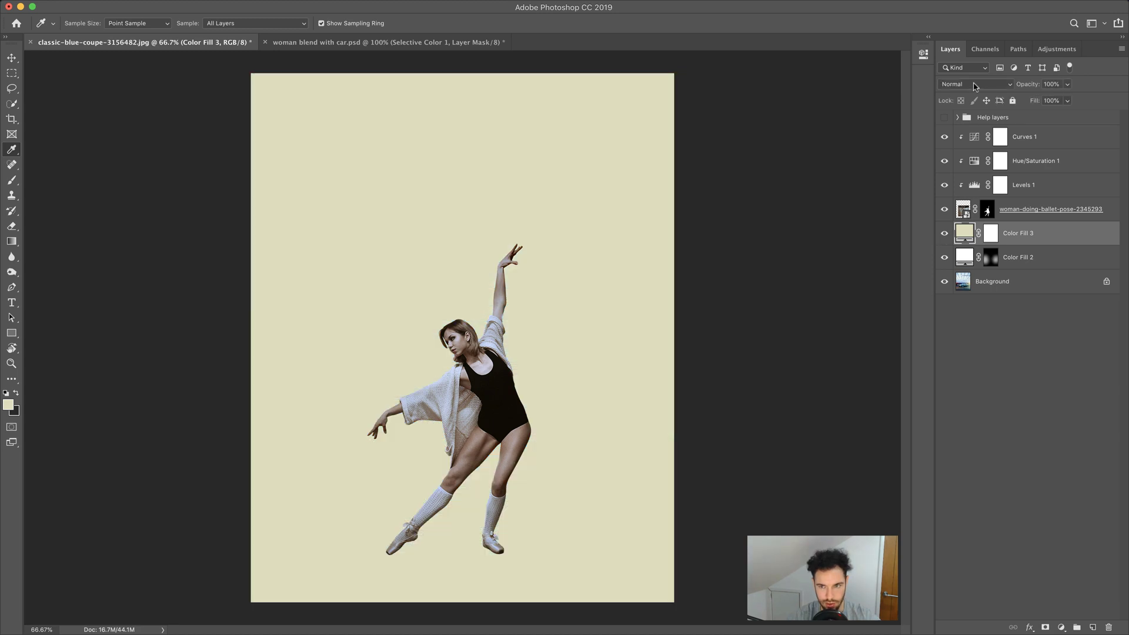
{"action": "left_click", "coordinate": [974, 87]}
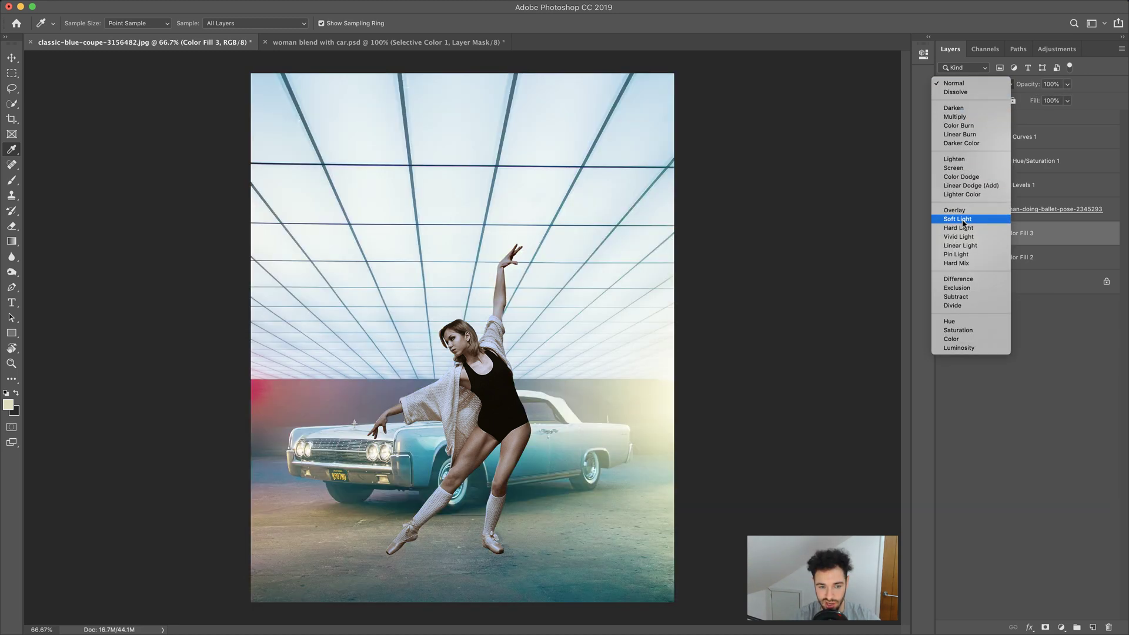
{"action": "left_click", "coordinate": [962, 219]}
Fill the Color Fill 3 layer mask with the black background color at 100% opacity in Normal mode.
{"action": "left_click", "coordinate": [991, 234]}
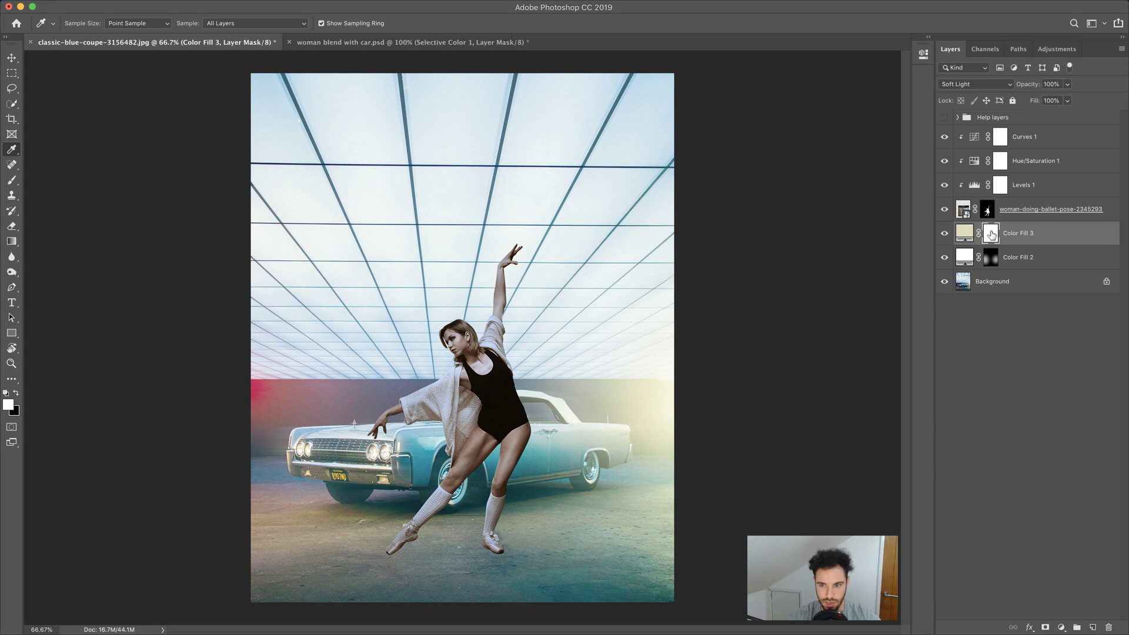
{"action": "mouse_move", "coordinate": [63, 3]}
{"action": "left_click", "coordinate": [105, 7]}
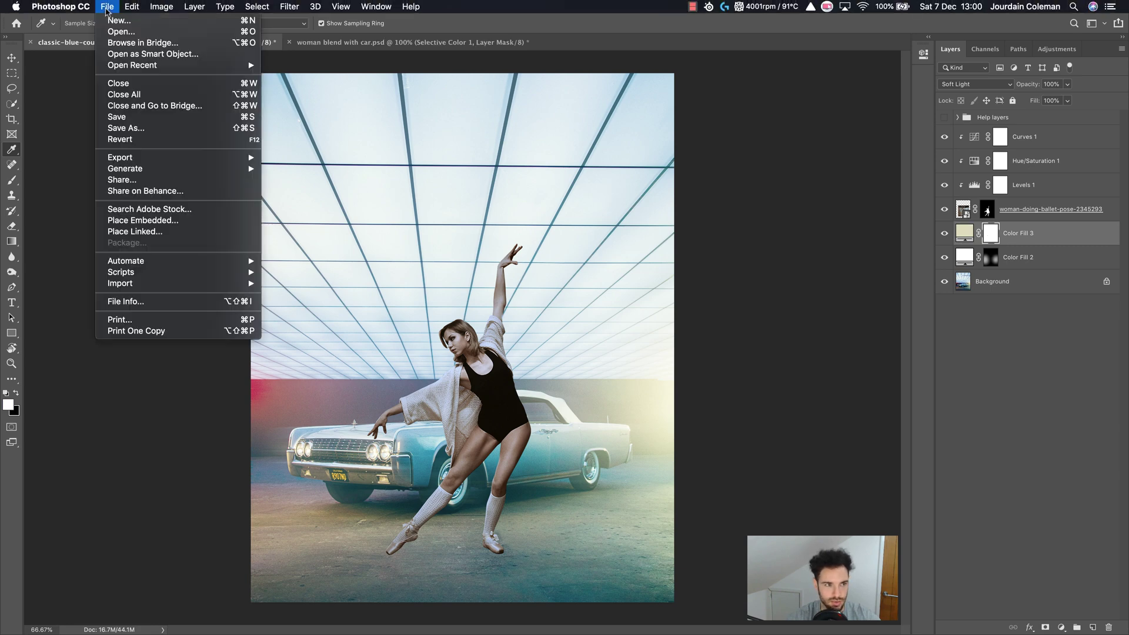
{"action": "mouse_move", "coordinate": [132, 7]}
{"action": "left_click", "coordinate": [141, 194]}
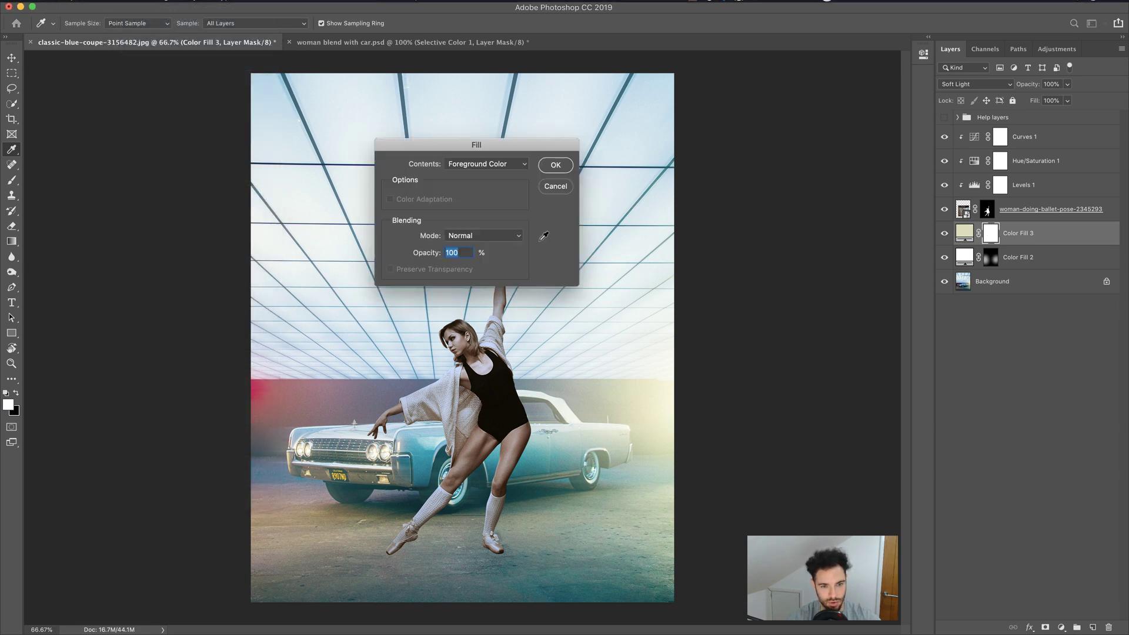
{"action": "left_click", "coordinate": [467, 164]}
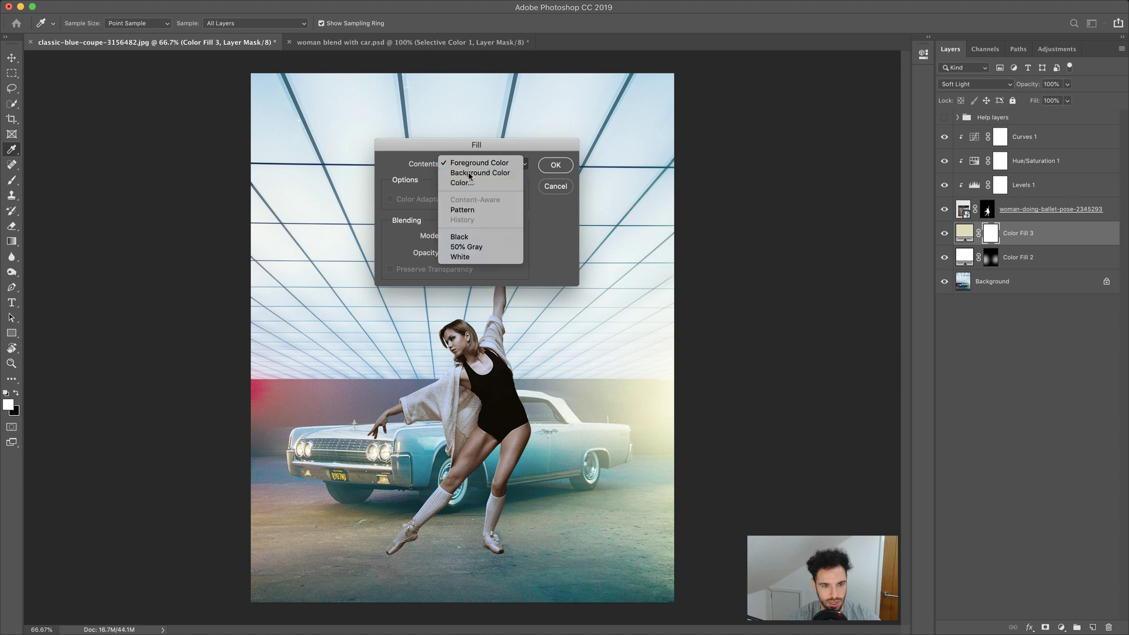
{"action": "left_click", "coordinate": [473, 171]}
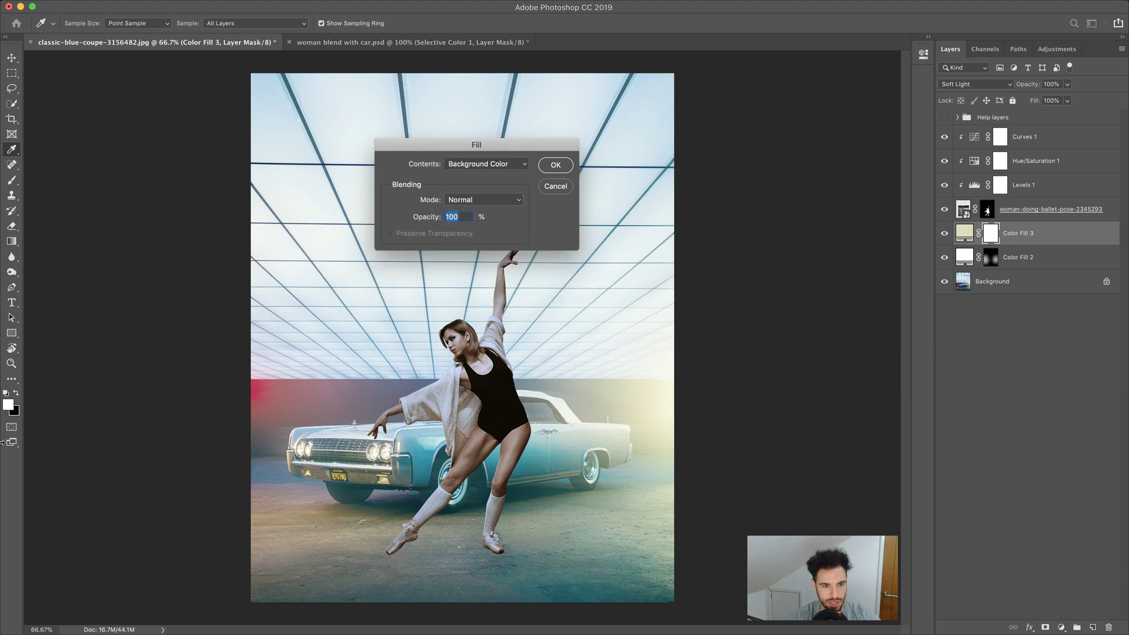
{"action": "left_click", "coordinate": [555, 166]}
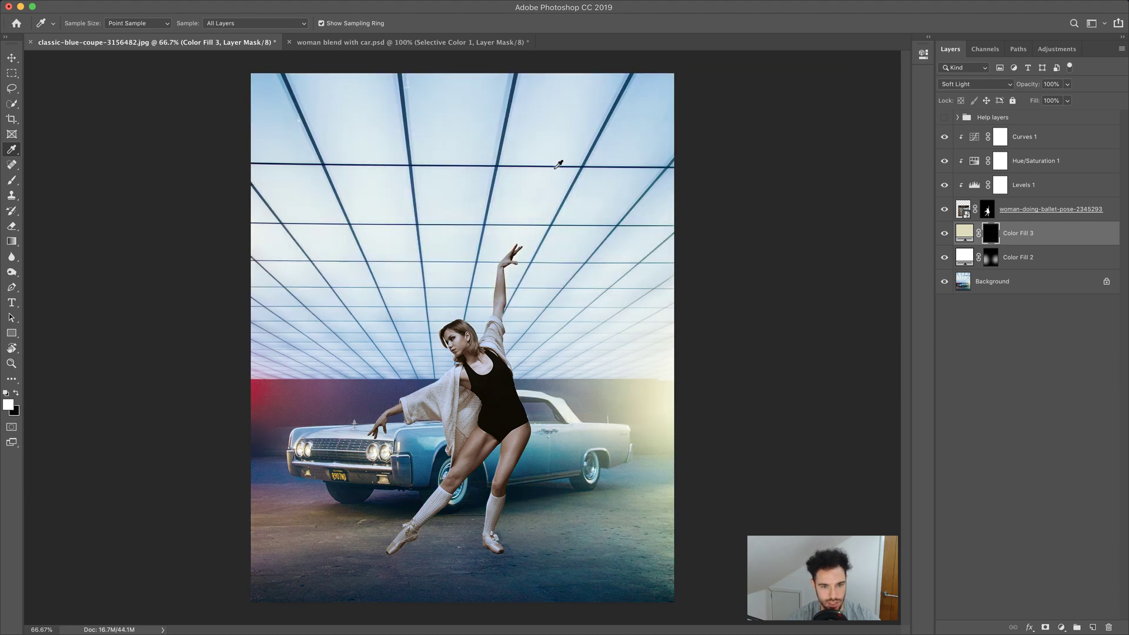
Paint white on the Color Fill 3 mask over the yellow glow behind the car with a 1400 px brush, and compare with the layer hidden.
{"action": "left_click", "coordinate": [12, 180]}
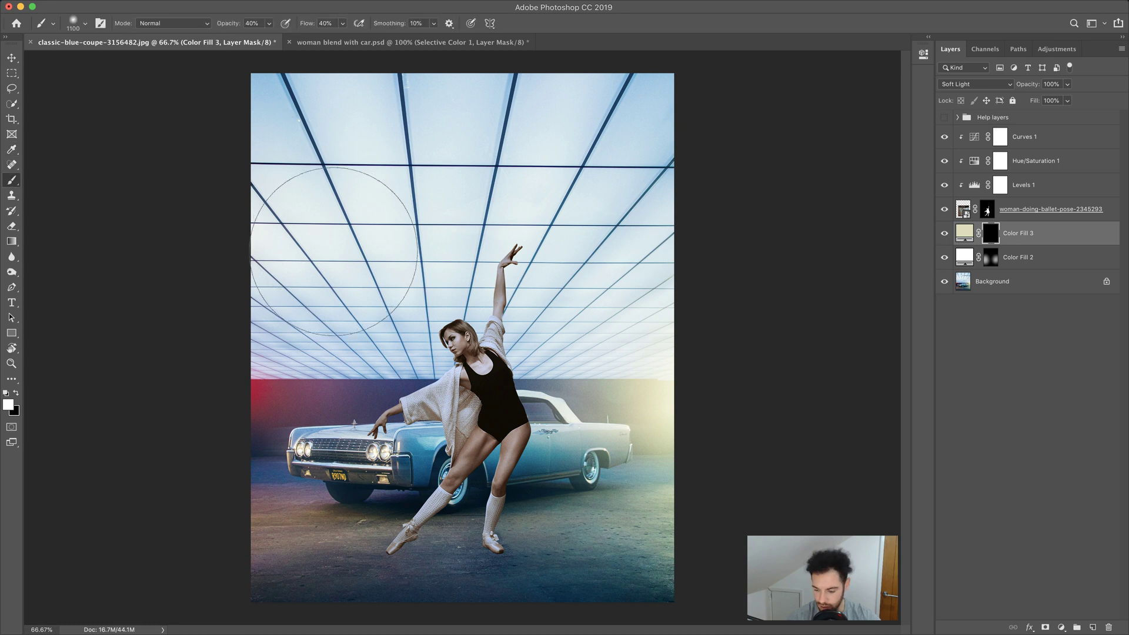
{"action": "key", "text": "bracketright"}
{"action": "key", "text": "bracketright"}
{"action": "key", "text": "bracketright"}
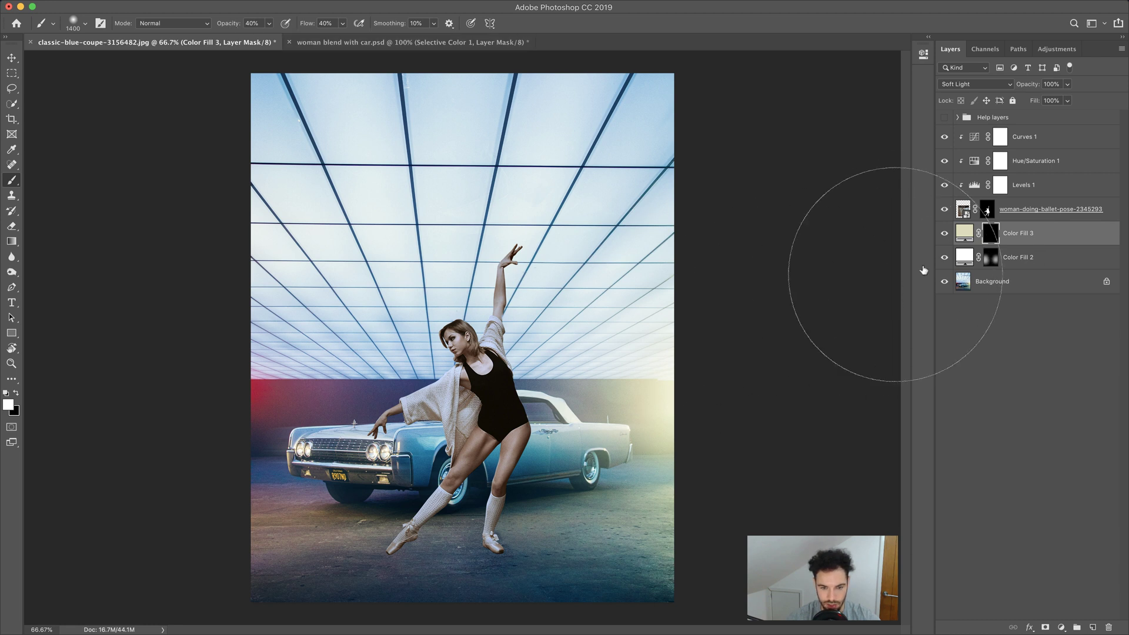
{"action": "mouse_move", "coordinate": [881, 310]}
{"action": "left_mouse_down"}
{"action": "mouse_move", "coordinate": [697, 366]}
{"action": "mouse_move", "coordinate": [651, 356]}
{"action": "mouse_move", "coordinate": [583, 426]}
{"action": "mouse_move", "coordinate": [622, 462]}
{"action": "mouse_move", "coordinate": [591, 442]}
{"action": "mouse_move", "coordinate": [572, 393]}
{"action": "mouse_move", "coordinate": [617, 361]}
{"action": "left_mouse_up"}
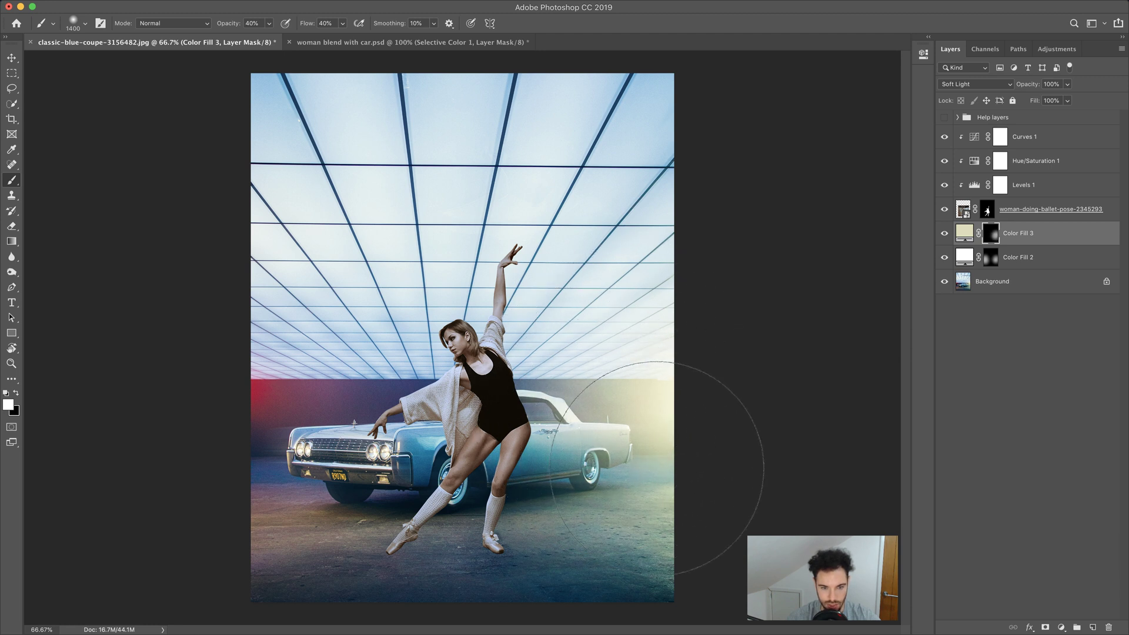
{"action": "left_click", "coordinate": [943, 236]}
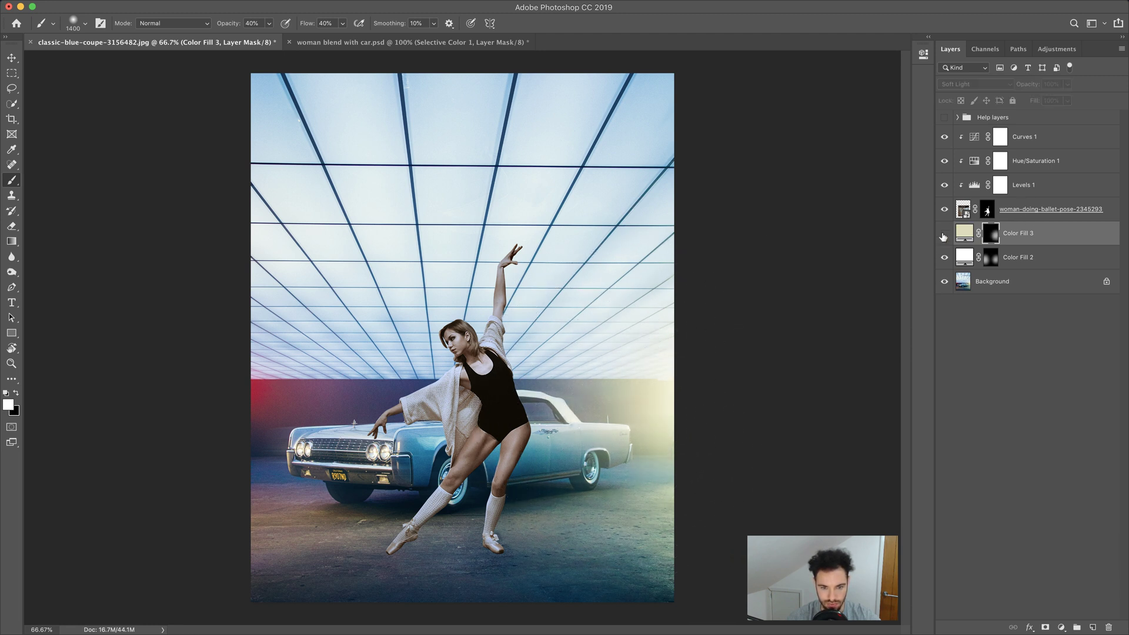
{"action": "left_click", "coordinate": [943, 236]}
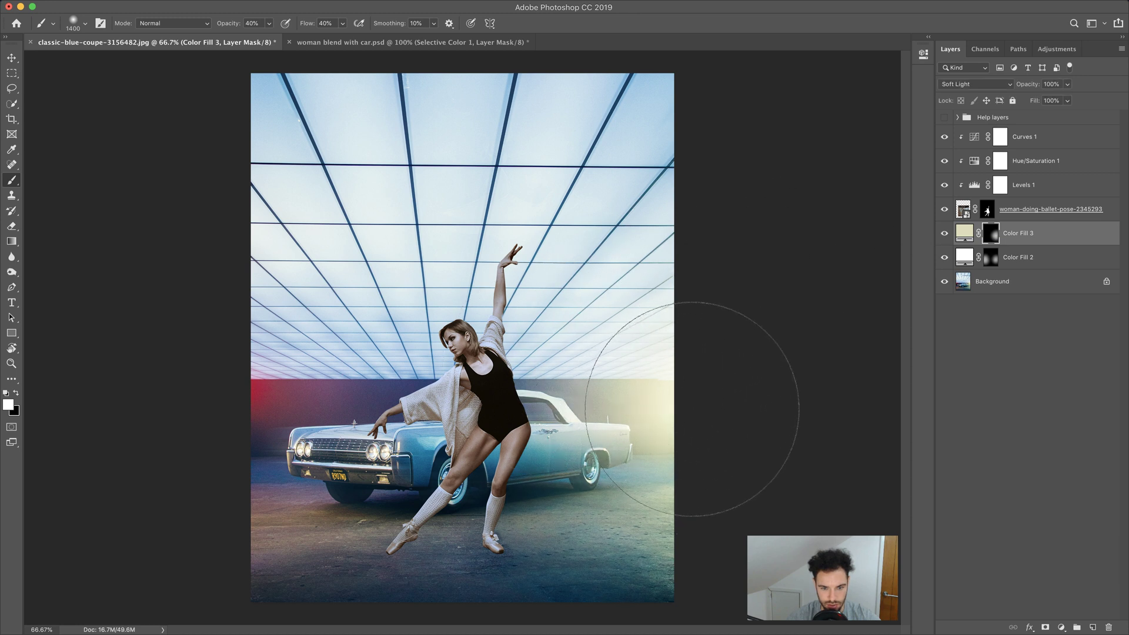
Reduce the brush to 1000 px, strengthen the yellow glow on the Color Fill 3 mask, and compare with the layer hidden.
{"action": "key", "text": "bracketleft"}
{"action": "key", "text": "bracketleft"}
{"action": "key", "text": "bracketleft"}
{"action": "key", "text": "bracketleft"}
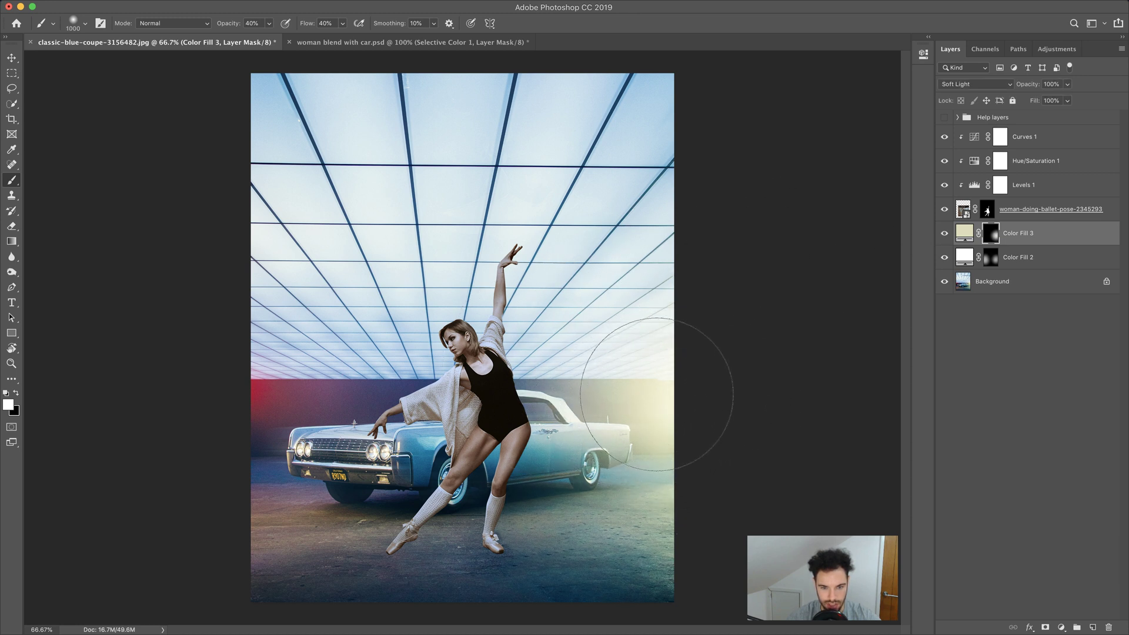
{"action": "left_click", "coordinate": [944, 235]}
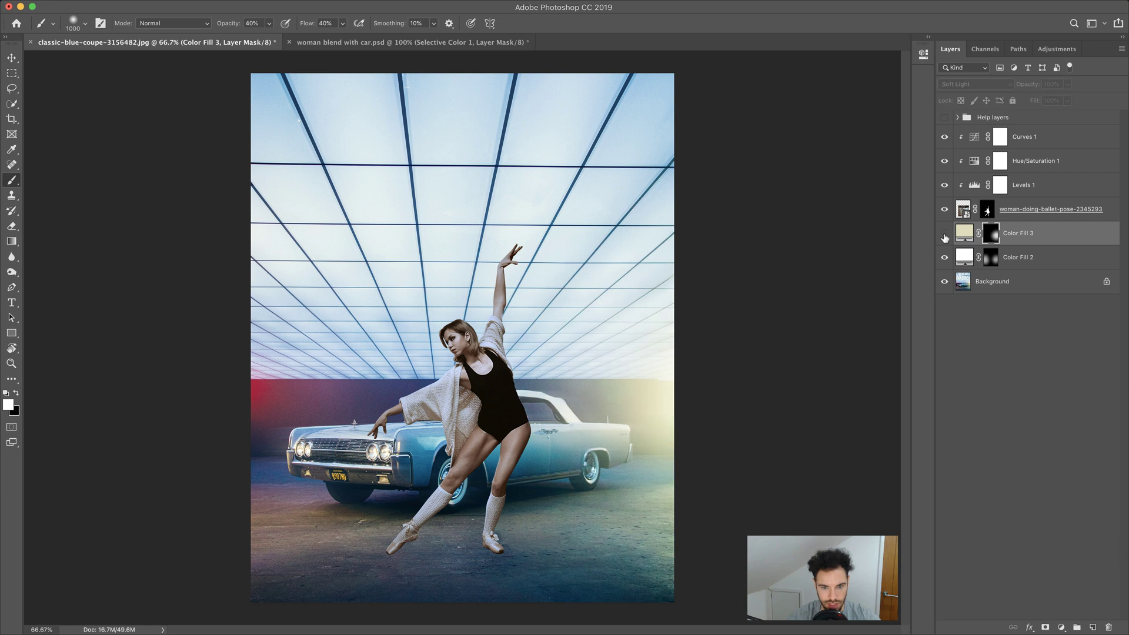
{"action": "left_click", "coordinate": [944, 236]}
Add a pale yellow (deddb9) Solid Color fill layer directly above Color Fill 3.
{"action": "left_click", "coordinate": [1069, 236]}
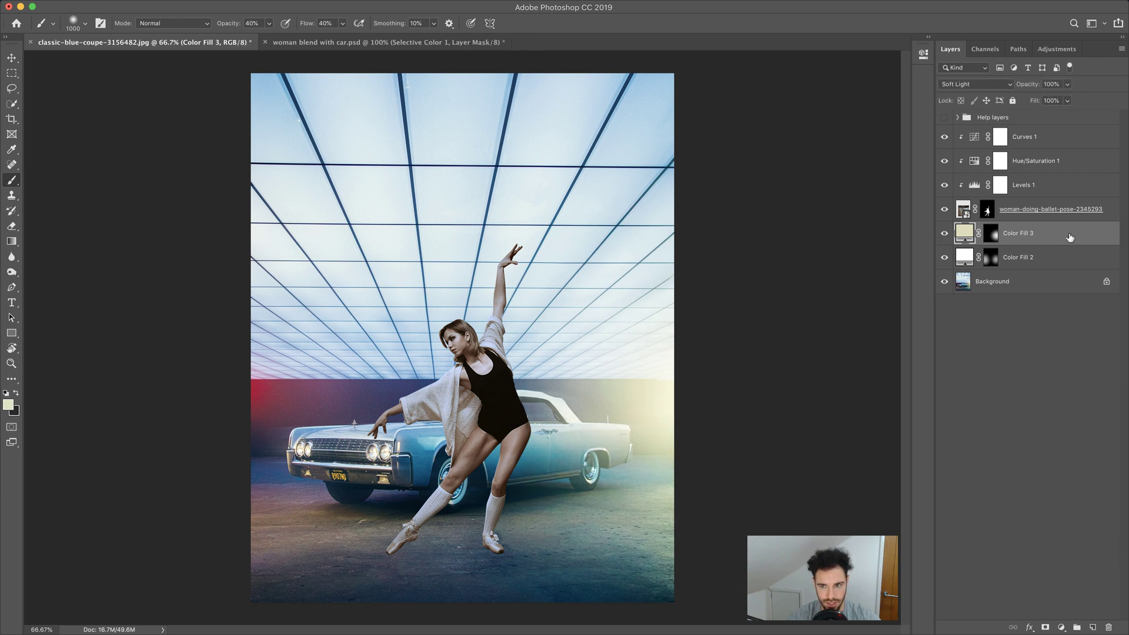
{"action": "left_click", "coordinate": [1061, 628]}
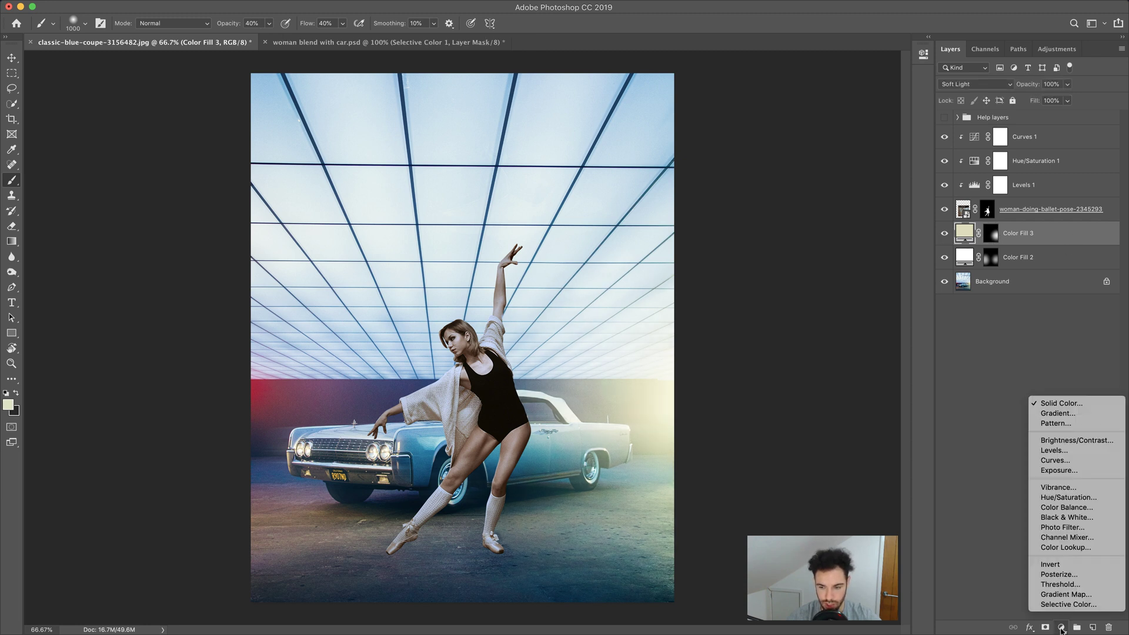
{"action": "left_click", "coordinate": [1061, 403]}
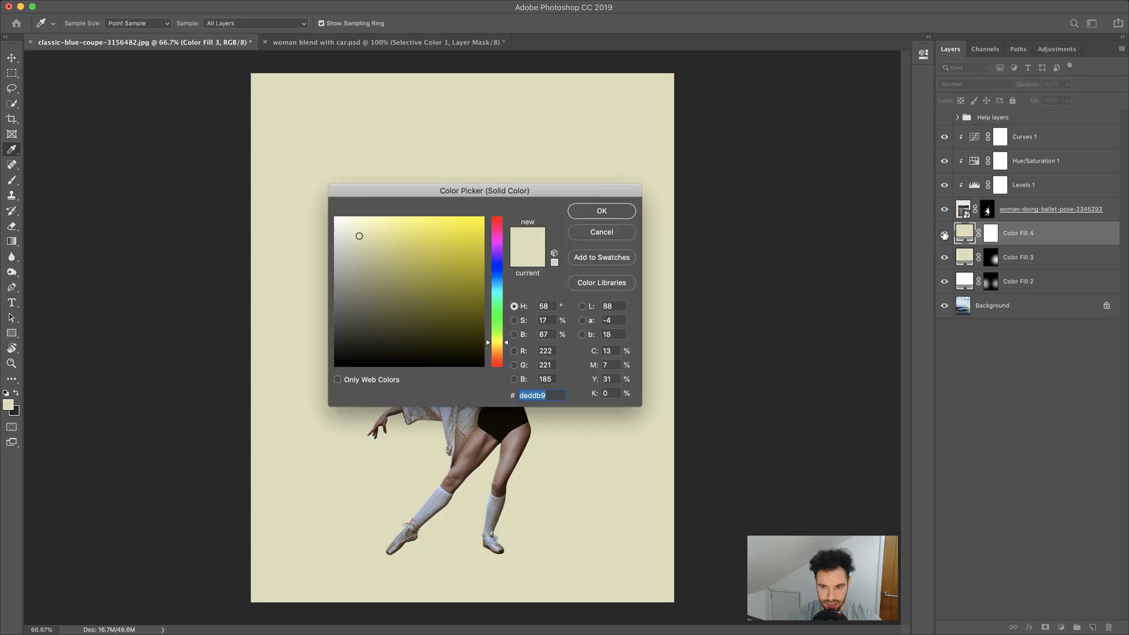
{"action": "left_click", "coordinate": [588, 211]}
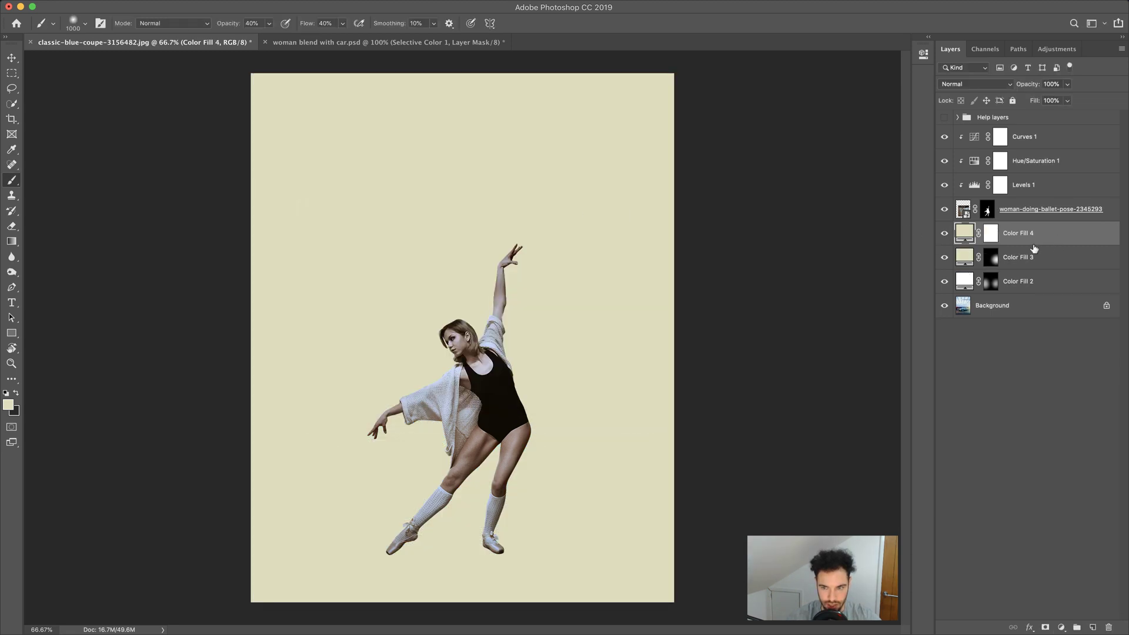
Hide the Color Fill 4 layer and sample the red glow beside the front of the car as the foreground color.
{"action": "left_click", "coordinate": [944, 233]}
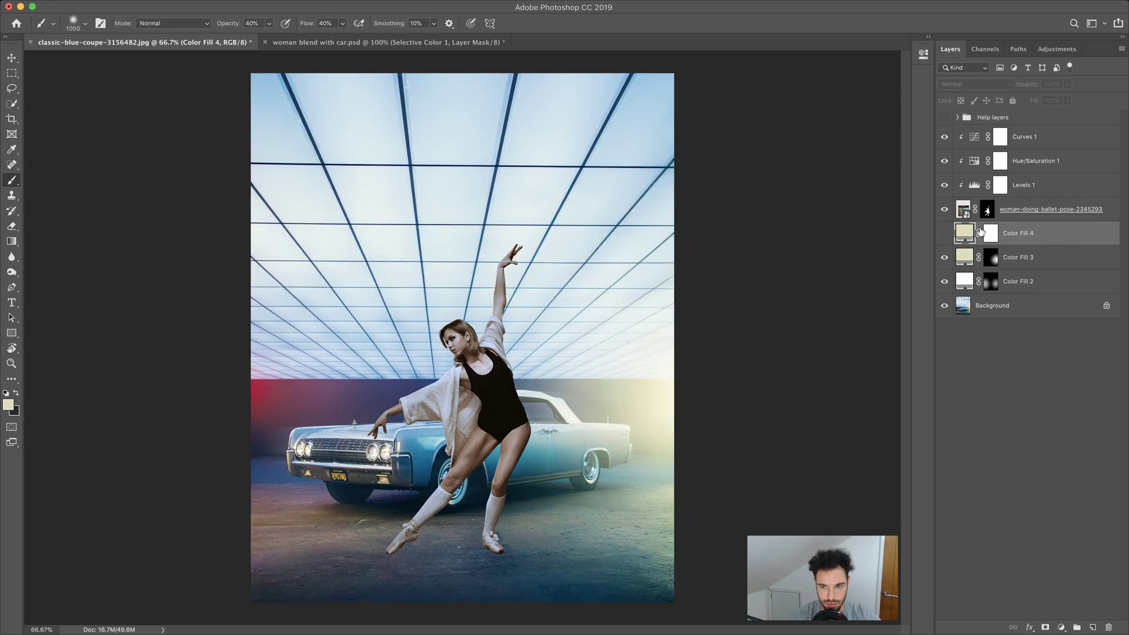
{"action": "left_click", "coordinate": [12, 149]}
{"action": "left_click_drag", "start_coordinate": [254, 383], "coordinate": [256, 393]}
{"action": "left_click", "coordinate": [253, 381]}
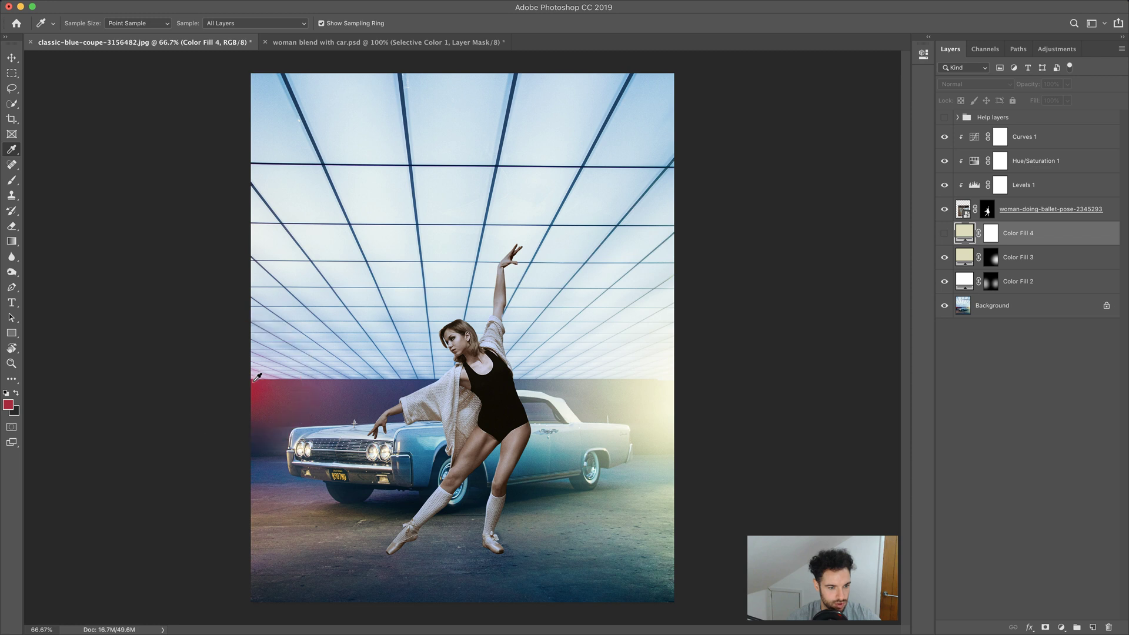
Change the Color Fill 4 color to the sampled red foreground color (b4083f) and show the layer.
{"action": "double_click", "coordinate": [963, 232]}
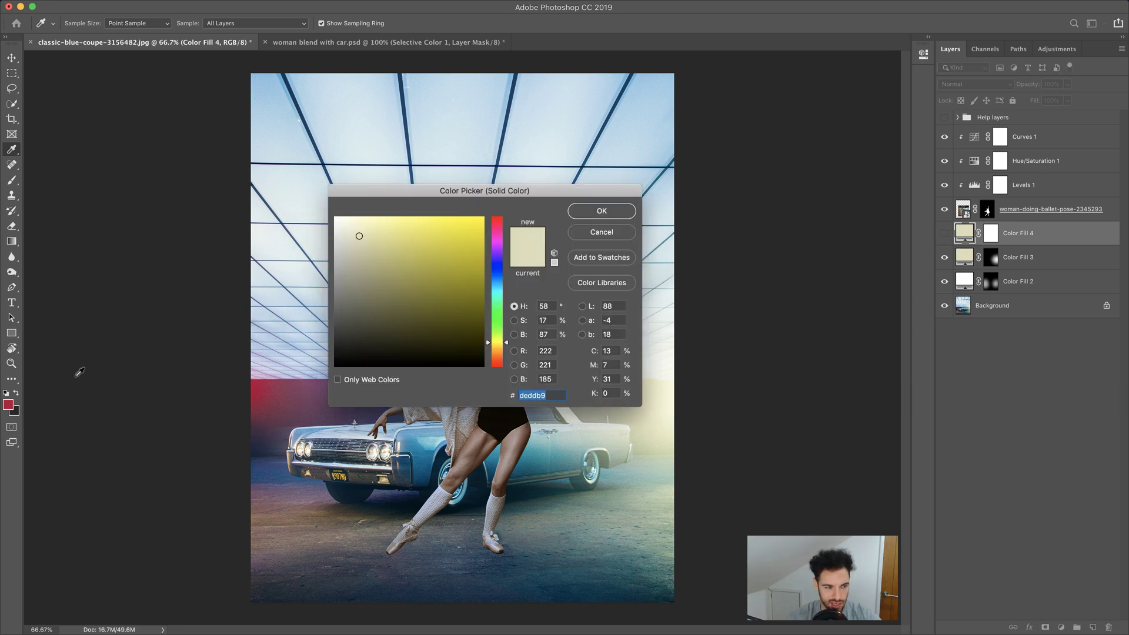
{"action": "left_click", "coordinate": [10, 402]}
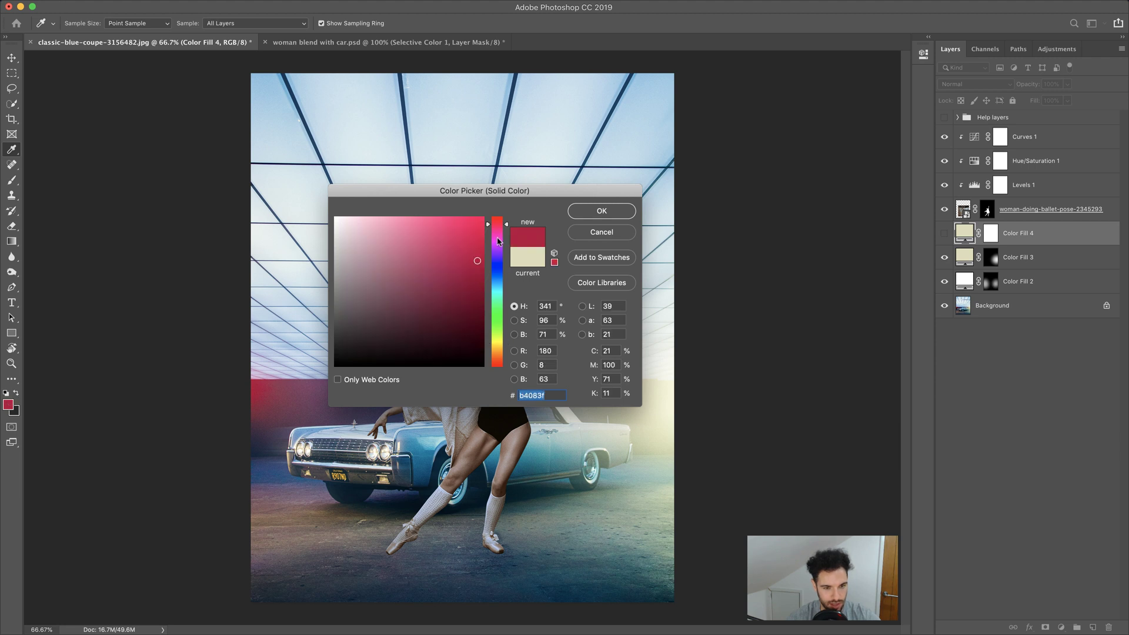
{"action": "left_click", "coordinate": [602, 211]}
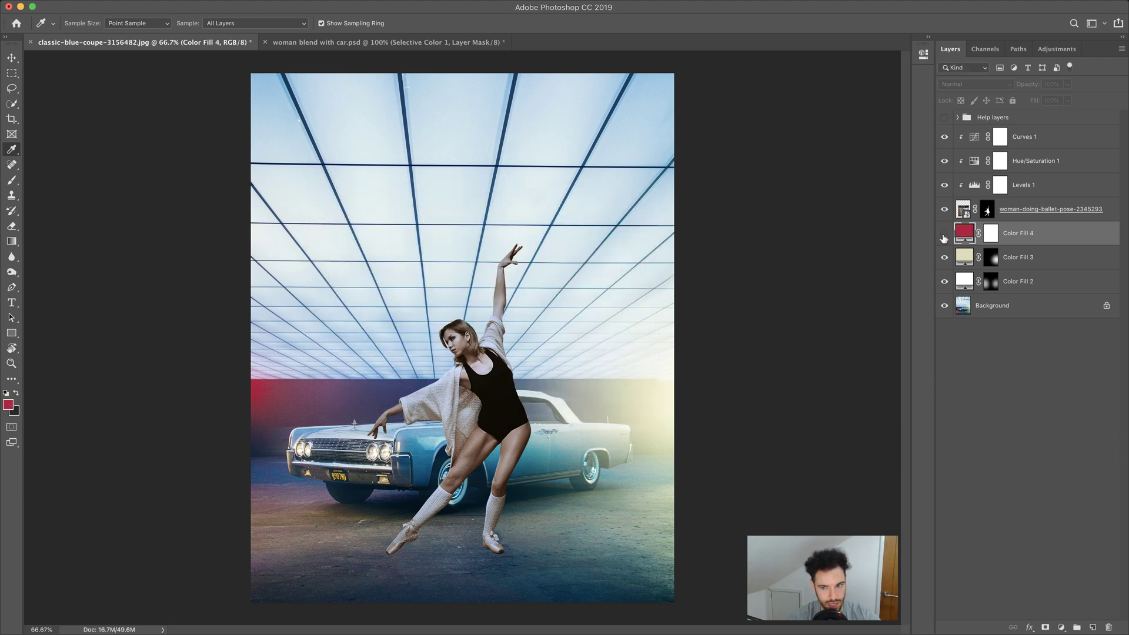
{"action": "left_click", "coordinate": [944, 234]}
Fill the Color Fill 4 layer mask with the black background color at 100% opacity.
{"action": "left_click", "coordinate": [985, 234]}
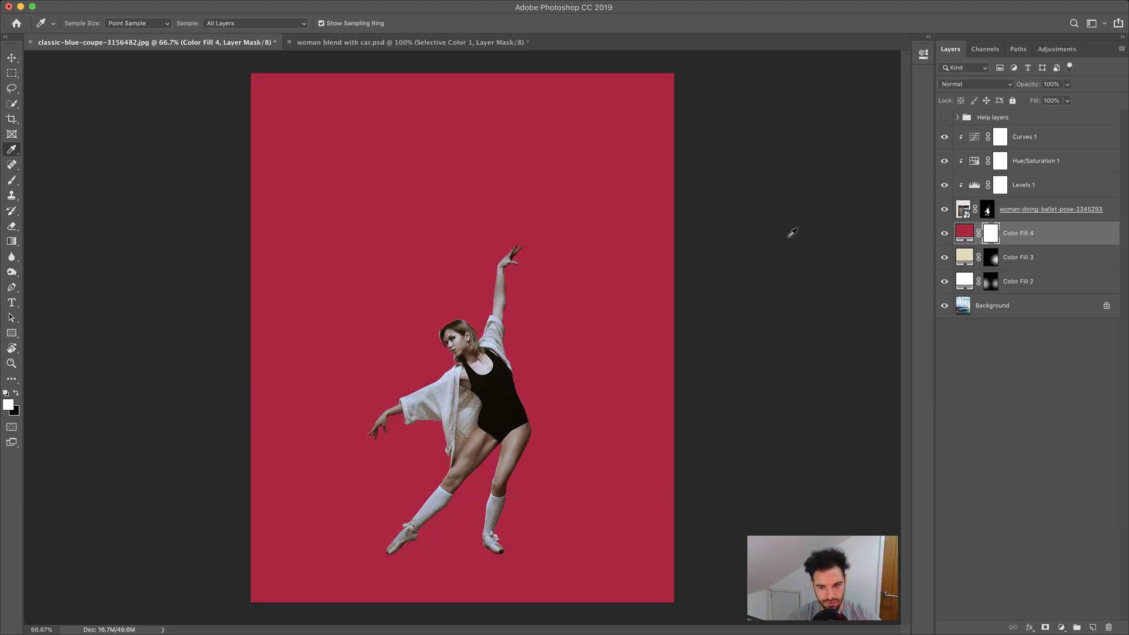
{"action": "mouse_move", "coordinate": [70, 3]}
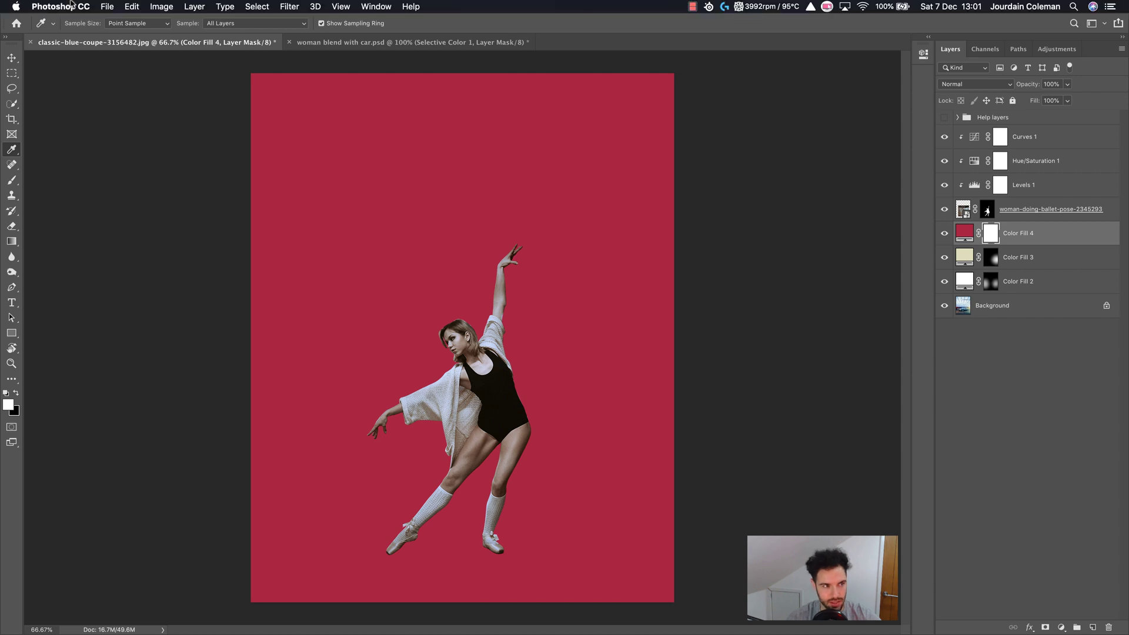
{"action": "left_click", "coordinate": [132, 6]}
{"action": "left_click", "coordinate": [208, 195]}
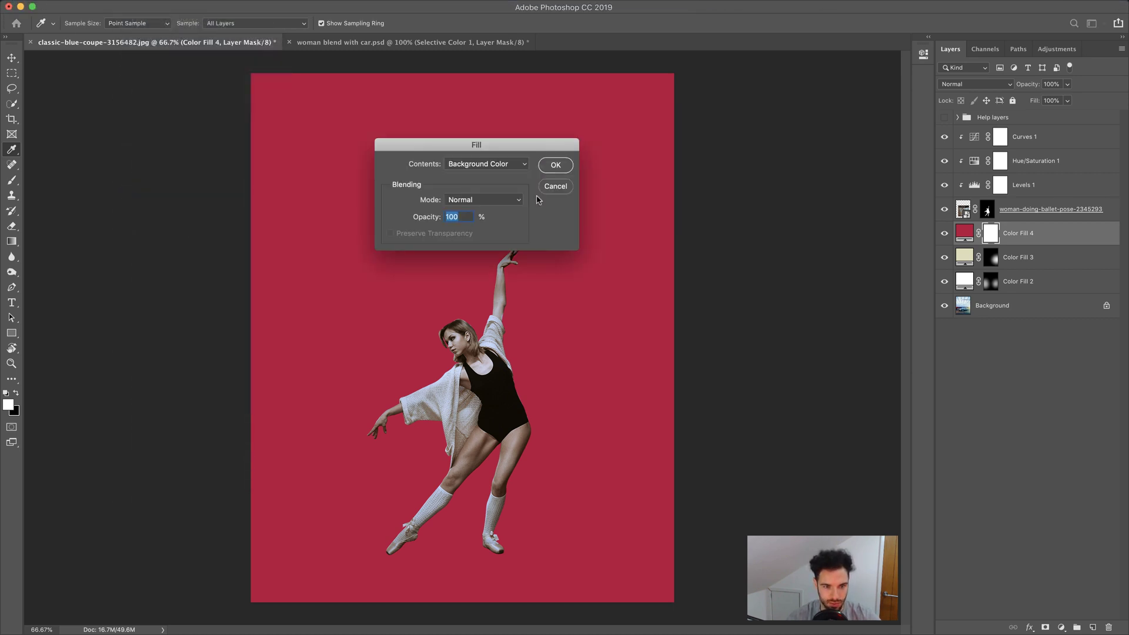
{"action": "left_click", "coordinate": [550, 164]}
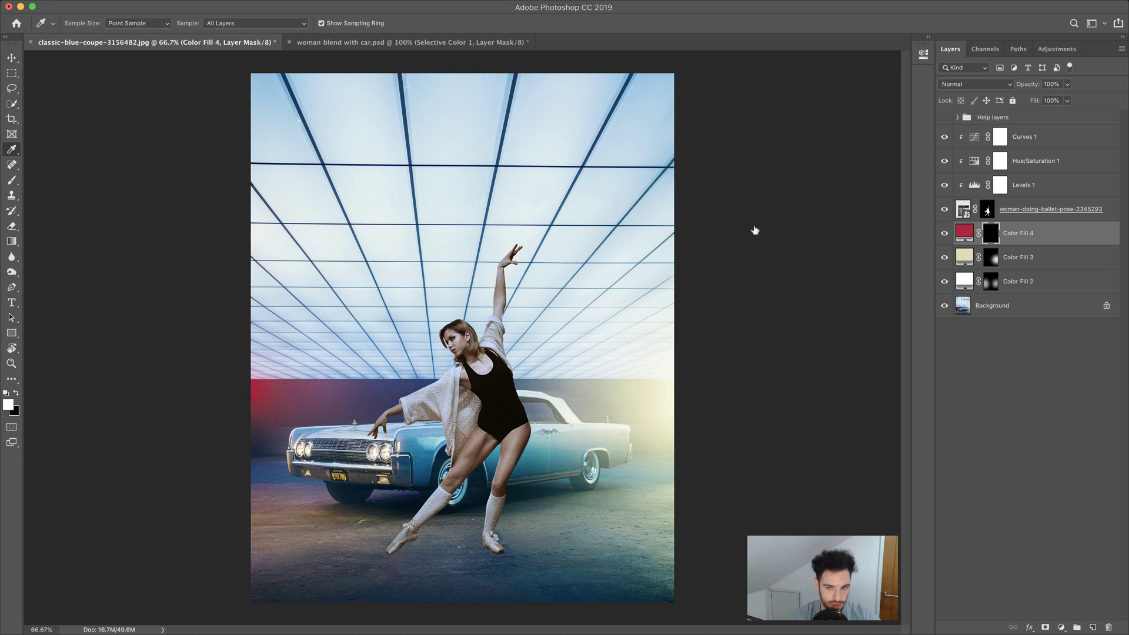
Paint white on the Color Fill 4 mask over the red glow at the car's front, enlarging the soft brush to 1500 px.
{"action": "left_click", "coordinate": [13, 181]}
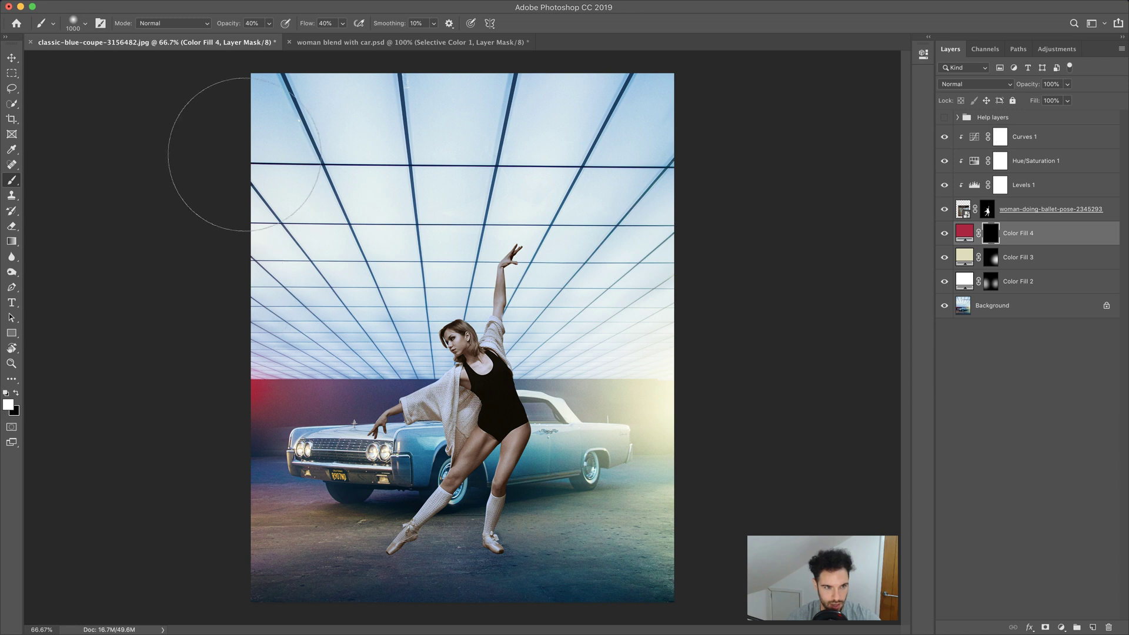
{"action": "key", "text": "bracketright"}
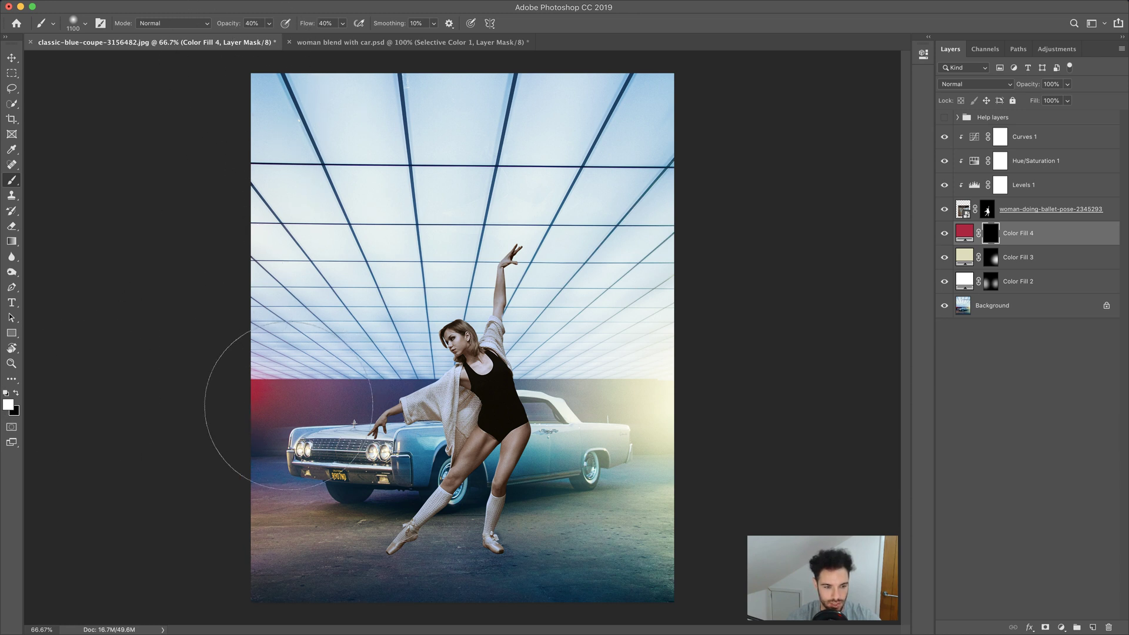
{"action": "left_click", "coordinate": [314, 396]}
{"action": "left_click", "coordinate": [251, 406]}
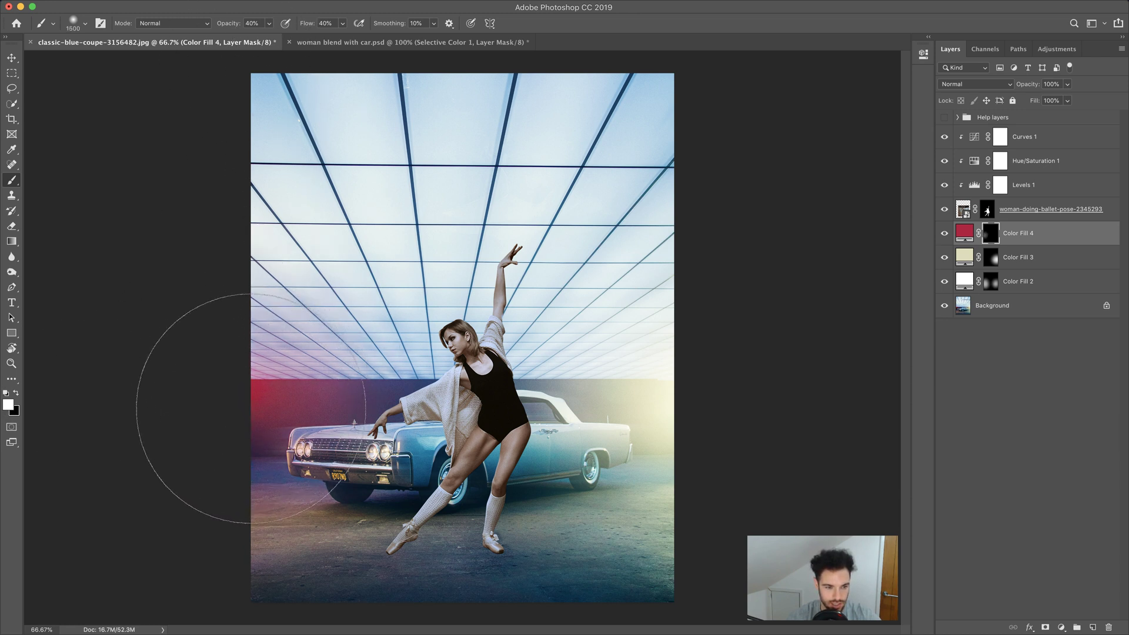
{"action": "left_click", "coordinate": [294, 412]}
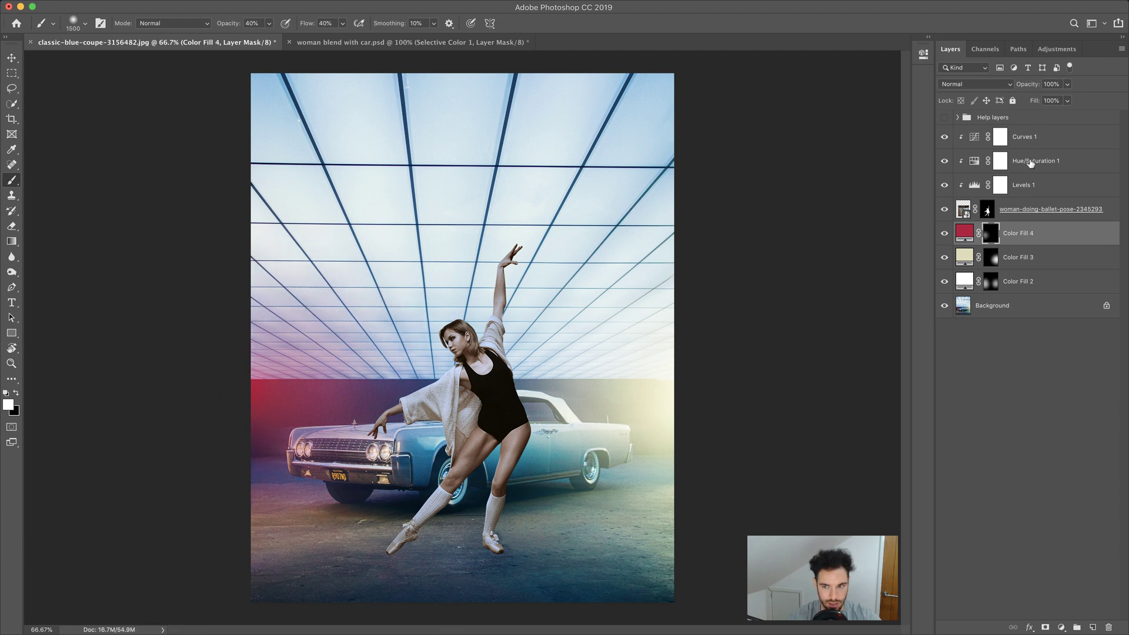
Change the Color Fill 4 color to a lighter, less saturated pink of the same hue.
{"action": "double_click", "coordinate": [965, 233]}
{"action": "left_click_drag", "start_coordinate": [584, 188], "coordinate": [776, 77]}
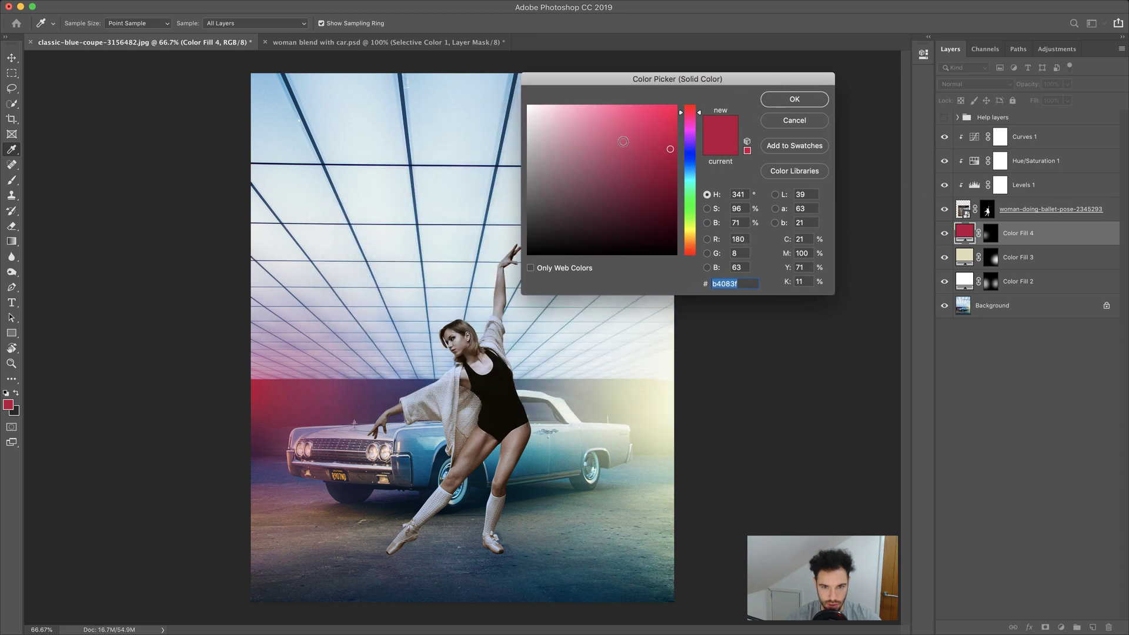
{"action": "left_click_drag", "start_coordinate": [647, 133], "coordinate": [619, 121]}
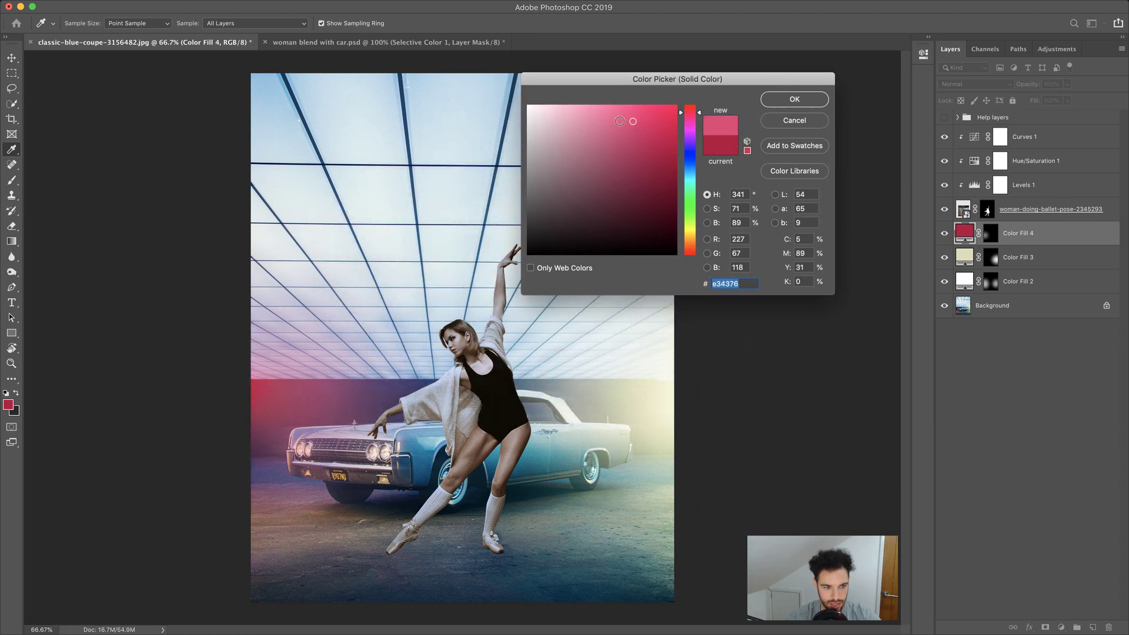
{"action": "left_click", "coordinate": [617, 114]}
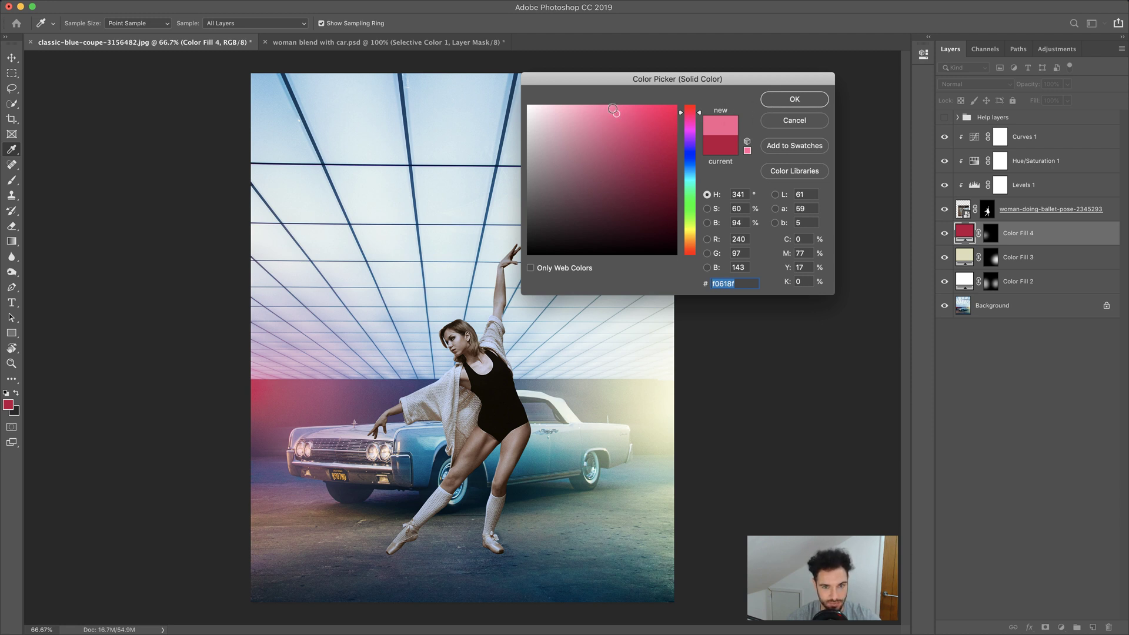
{"action": "left_click", "coordinate": [615, 108]}
{"action": "left_click", "coordinate": [782, 101]}
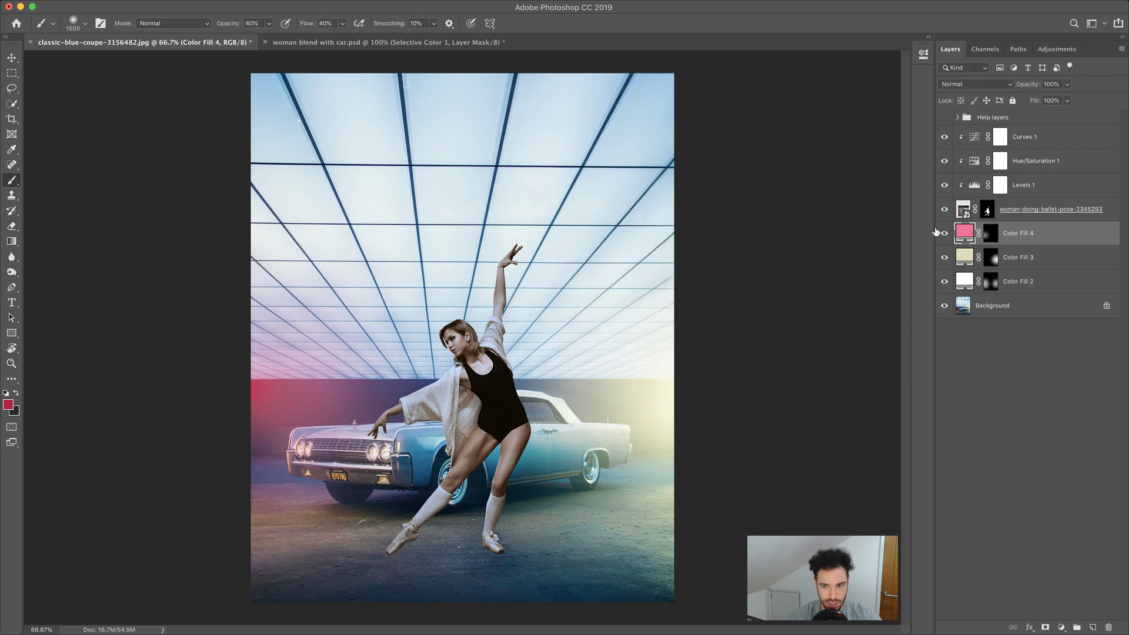
Hide all three color fill layers and show them one by one to compare their effect on the scene.
{"action": "left_click", "coordinate": [945, 234]}
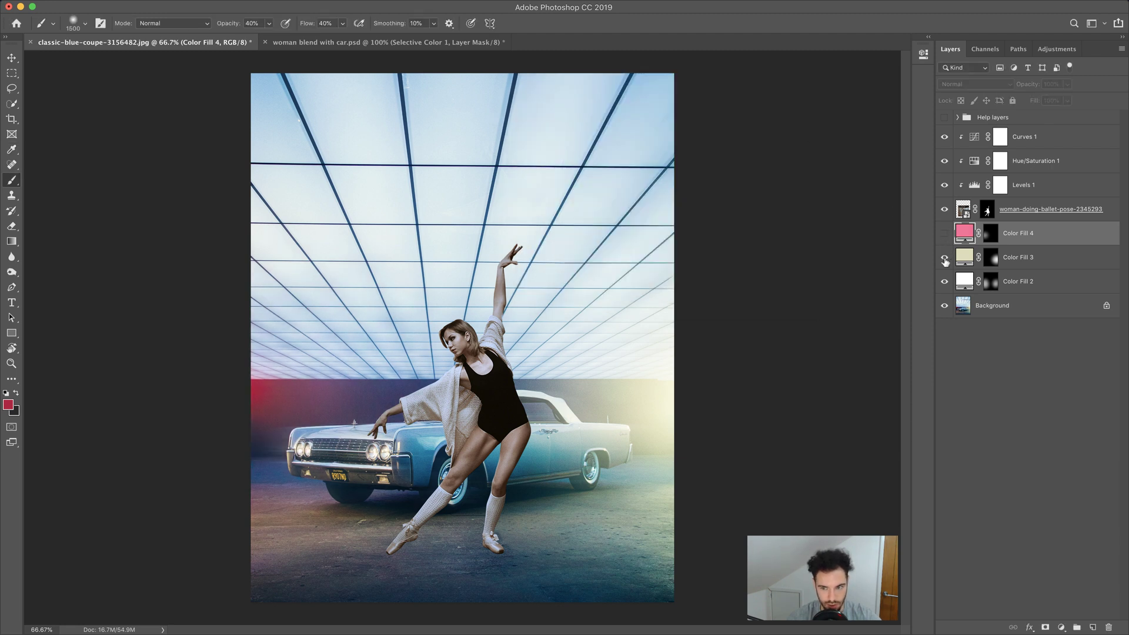
{"action": "left_click", "coordinate": [945, 257]}
{"action": "left_click", "coordinate": [944, 282]}
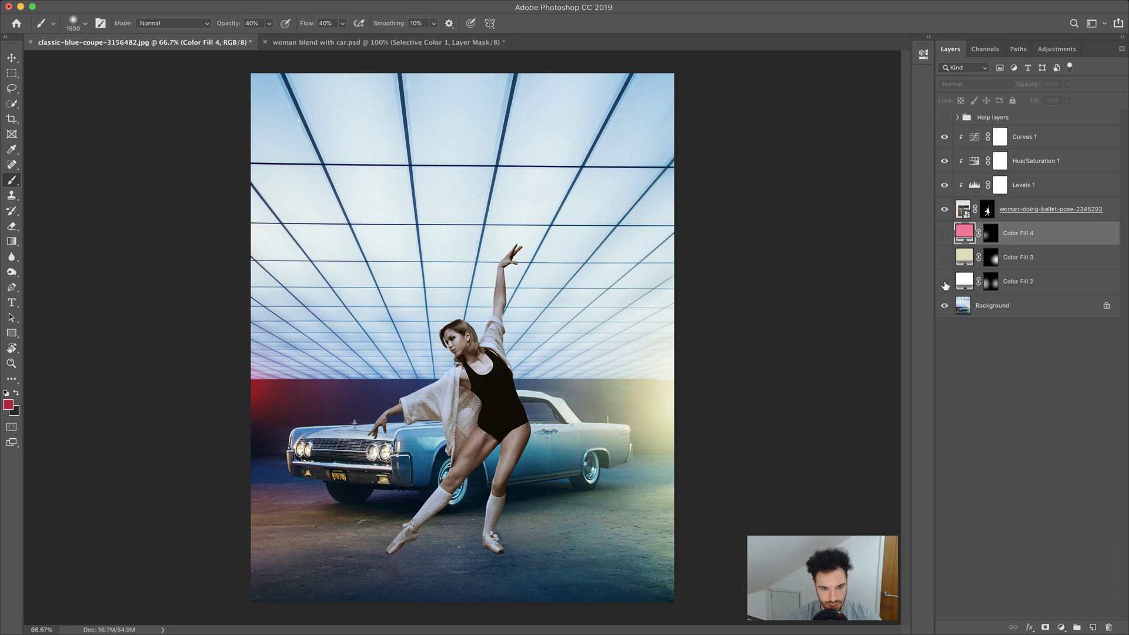
{"action": "left_click", "coordinate": [944, 281]}
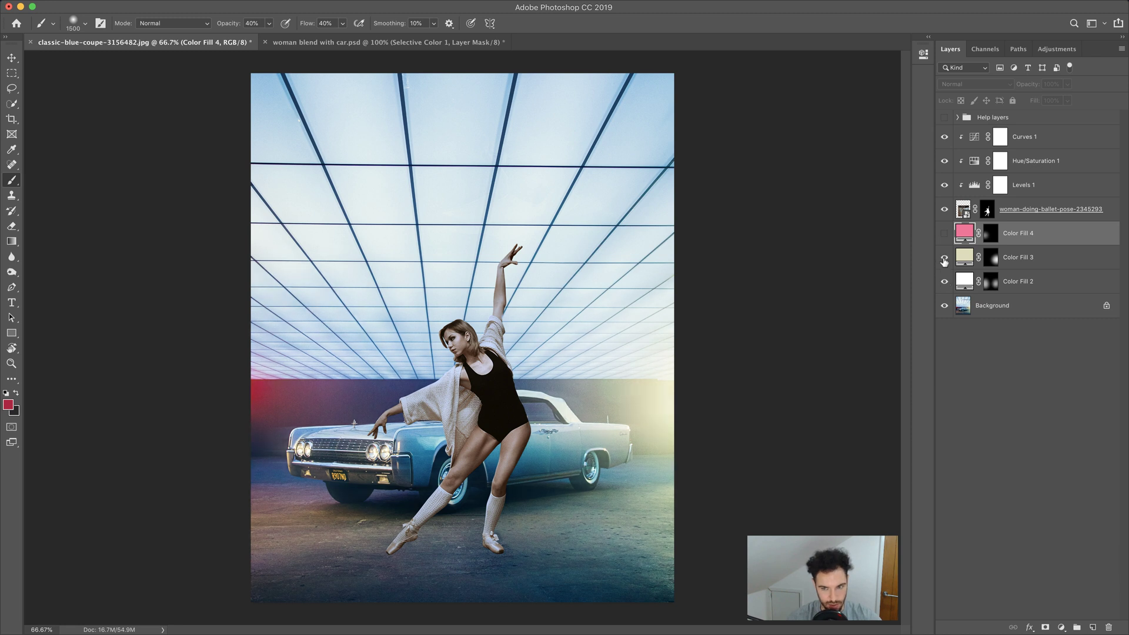
{"action": "left_click", "coordinate": [944, 259]}
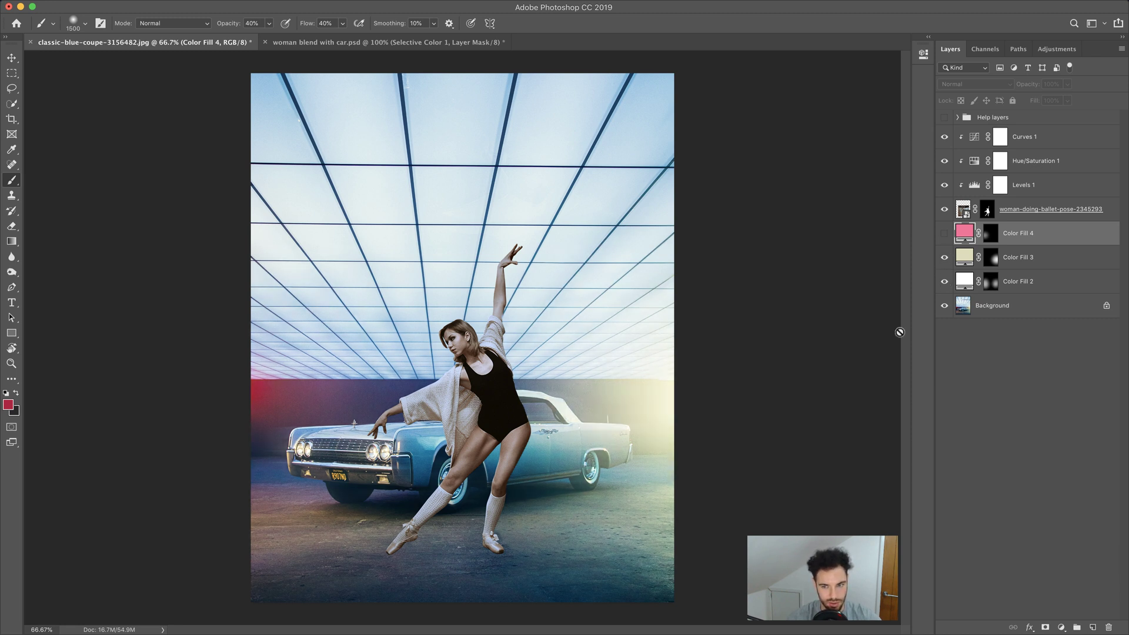
{"action": "left_click", "coordinate": [944, 233]}
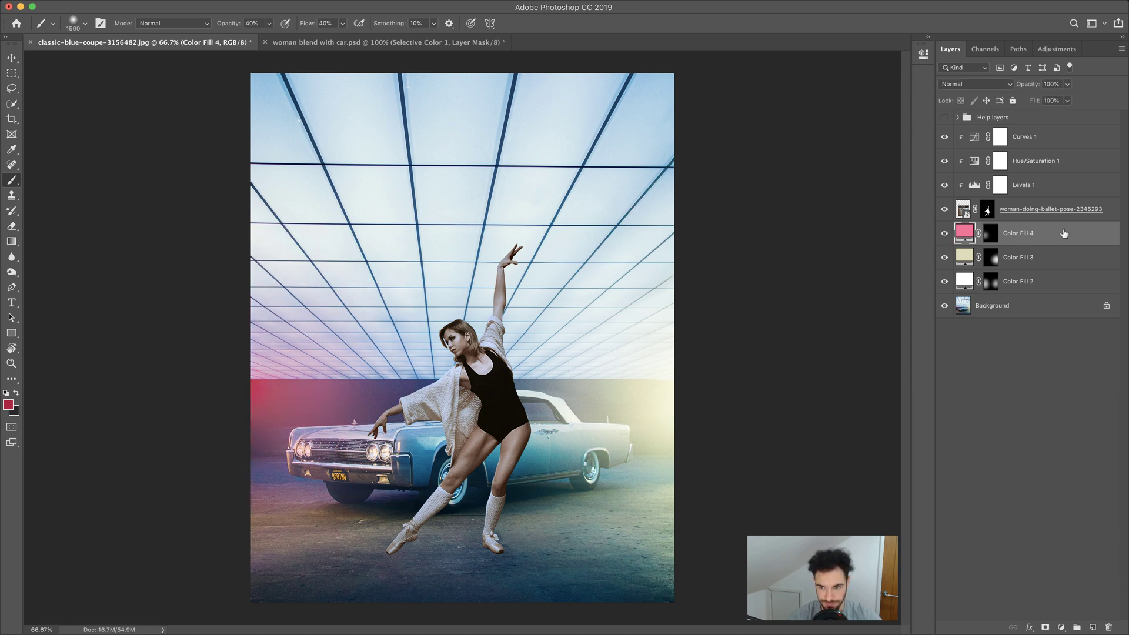
Group the Color Fill 2, 3 and 4 layers as Lights and toggle the group's visibility to compare before and after.
{"action": "left_click", "coordinate": [1045, 285], "text": "shift"}
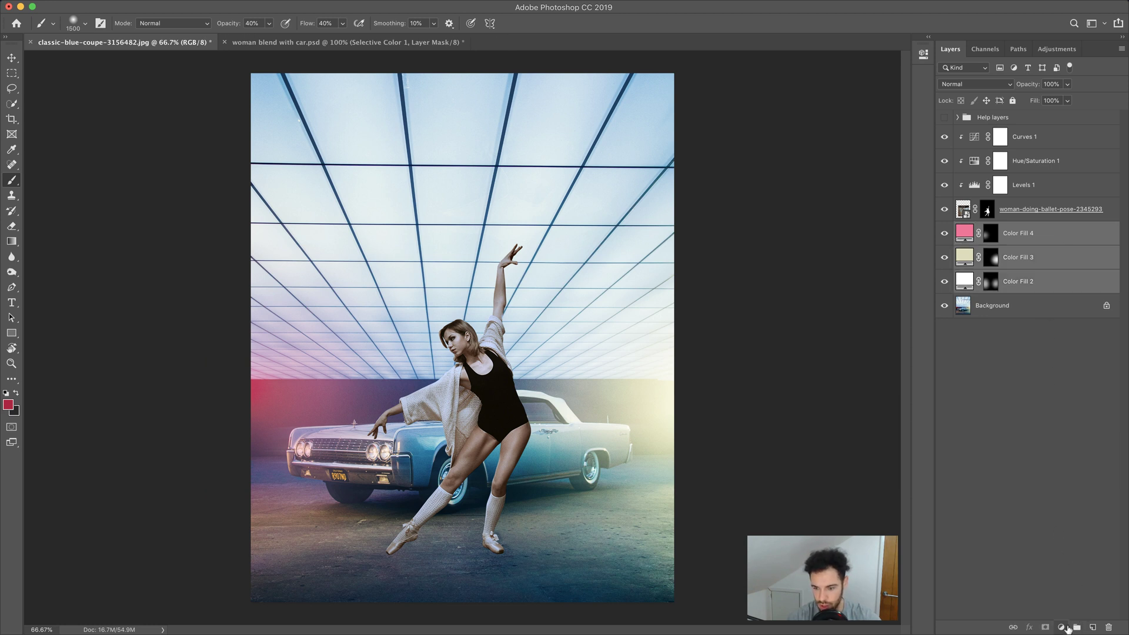
{"action": "left_click", "coordinate": [1076, 628]}
{"action": "double_click", "coordinate": [979, 229]}
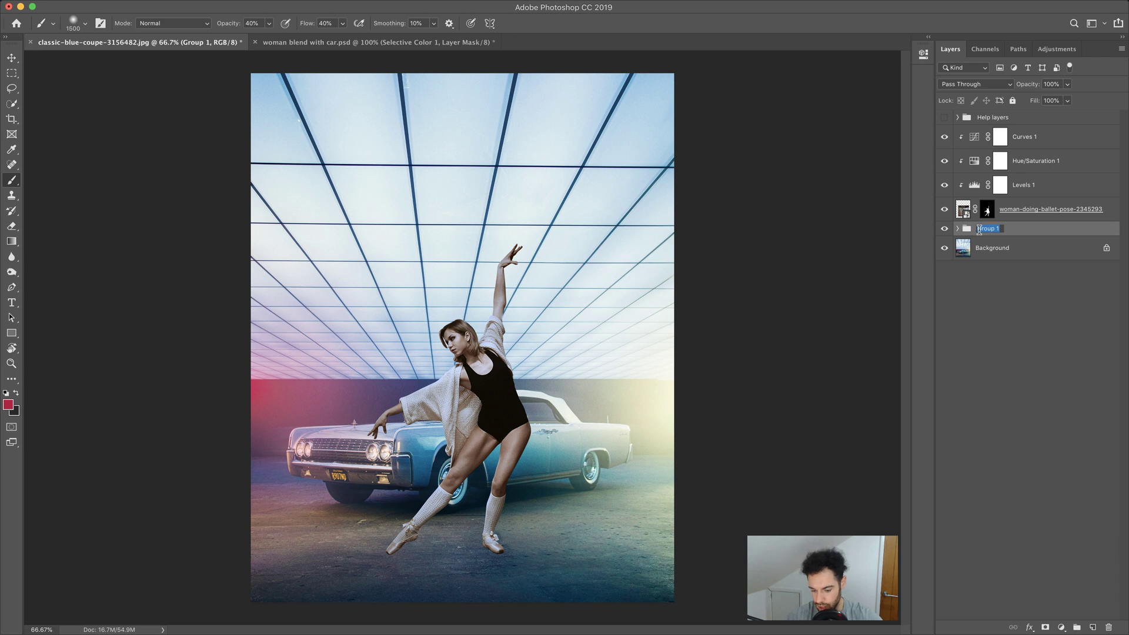
{"action": "type", "text": "Lights"}
{"action": "key", "text": "Return"}
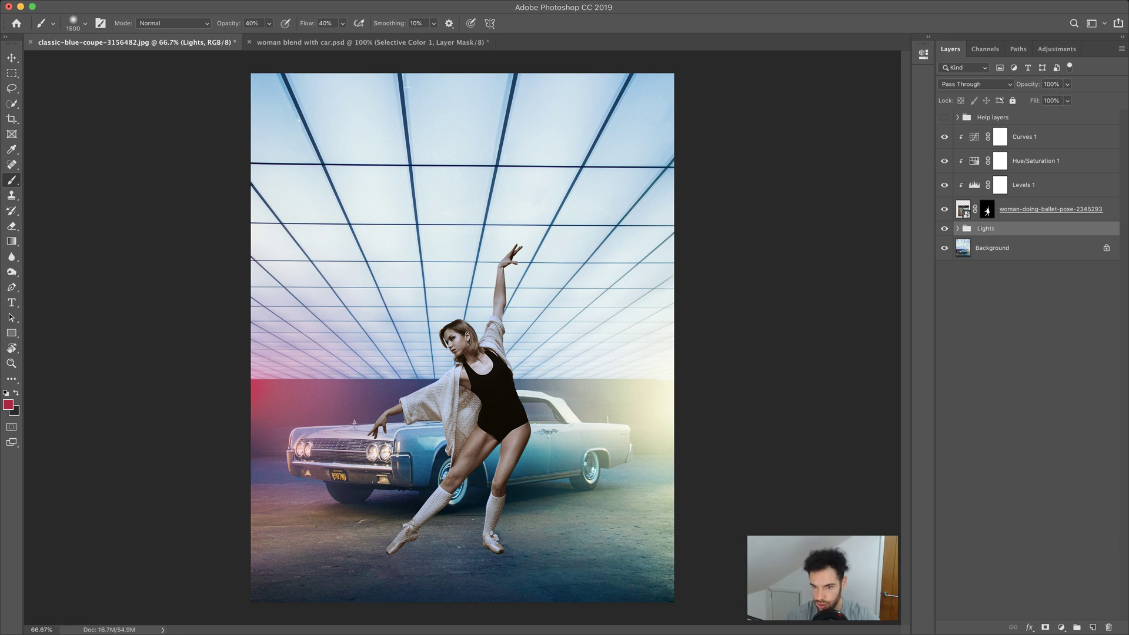
{"action": "left_click", "coordinate": [944, 232]}
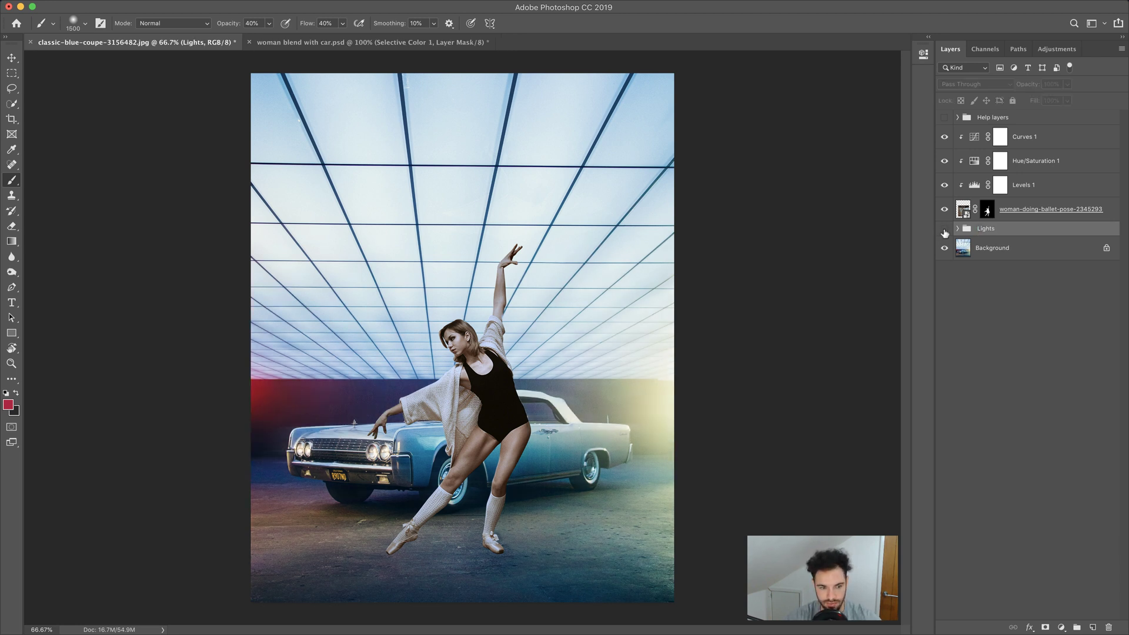
{"action": "left_click", "coordinate": [944, 232]}
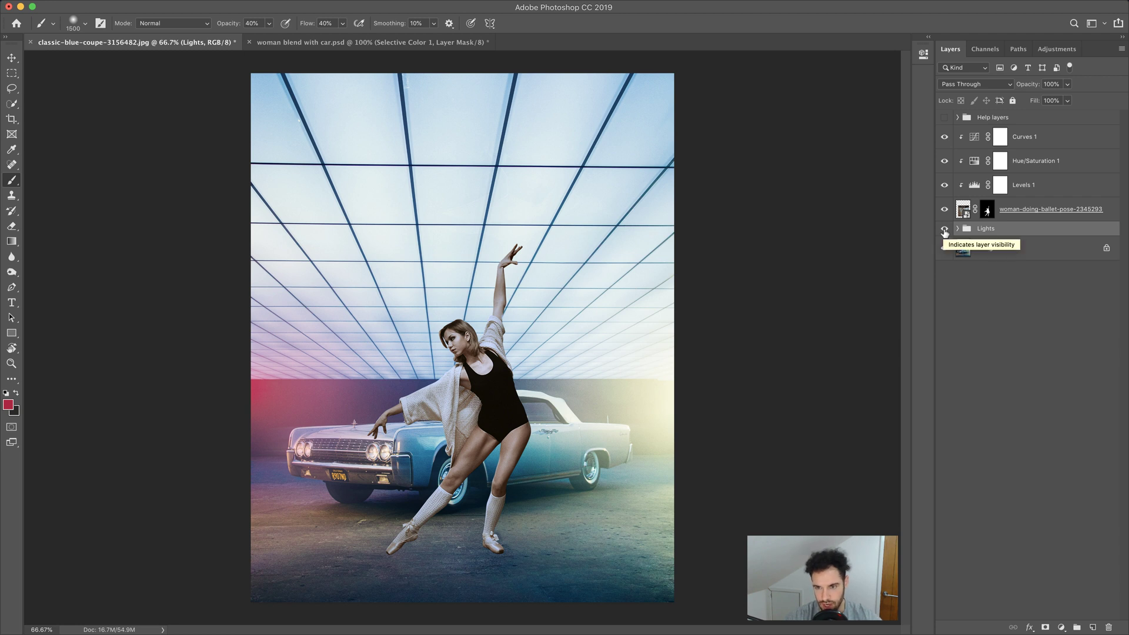
Select the Curves 1 layer mask, reset the default black and white colors and reduce the brush to 1200 px.
{"action": "left_click", "coordinate": [1000, 137]}
{"action": "key", "text": "d"}
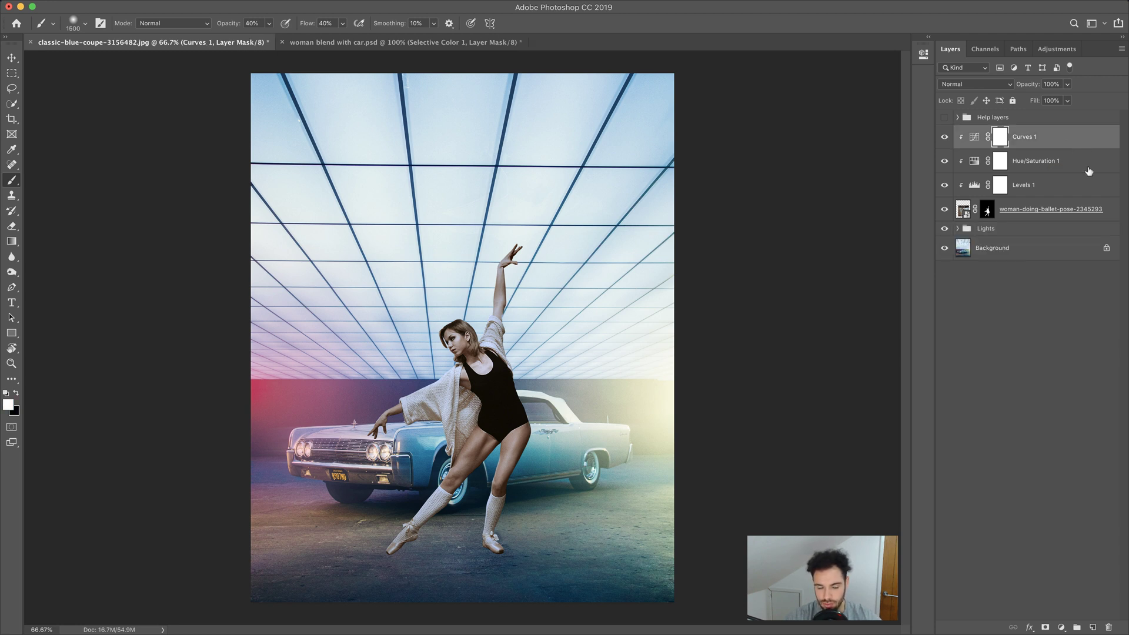
{"action": "key", "text": "bracketleft"}
{"action": "key", "text": "bracketleft"}
{"action": "key", "text": "bracketleft"}
{"action": "key", "text": "bracketleft"}
{"action": "key", "text": "bracketleft"}
{"action": "key", "text": "bracketleft"}
{"action": "key", "text": "bracketleft"}
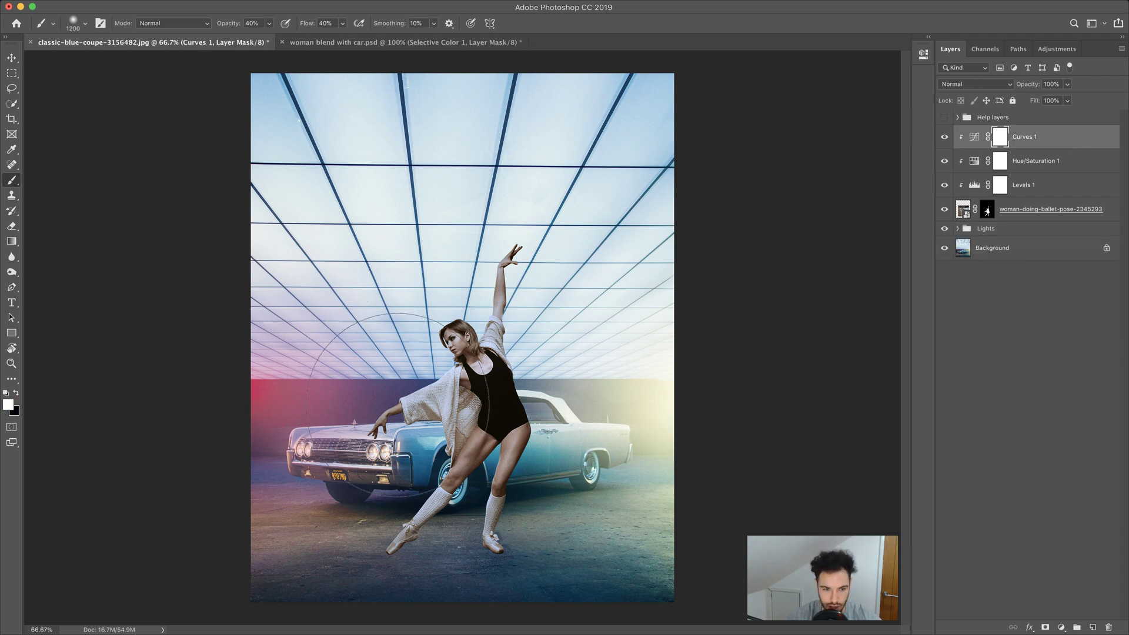
Add a new layer above Curves 1 and fill it with 50% Gray in Normal mode at 100% opacity.
{"action": "key", "text": "z"}
{"action": "left_click", "coordinate": [466, 380]}
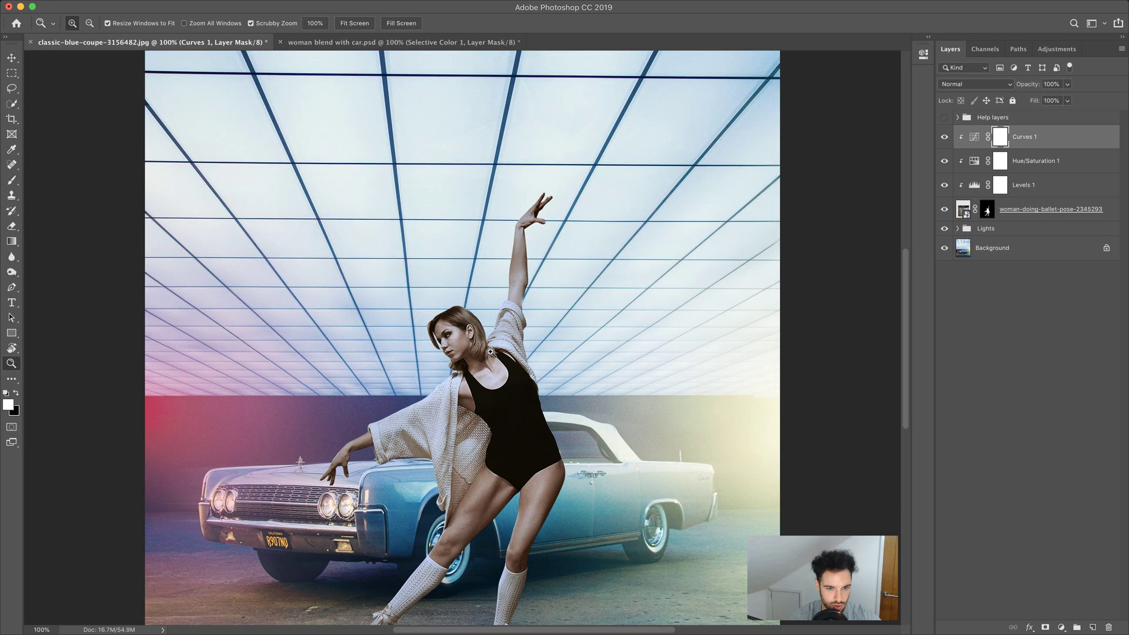
{"action": "scroll", "coordinate": [509, 423], "scroll_direction": "down", "scroll_amount": 3}
{"action": "scroll", "coordinate": [510, 423], "scroll_direction": "right", "scroll_amount": 3}
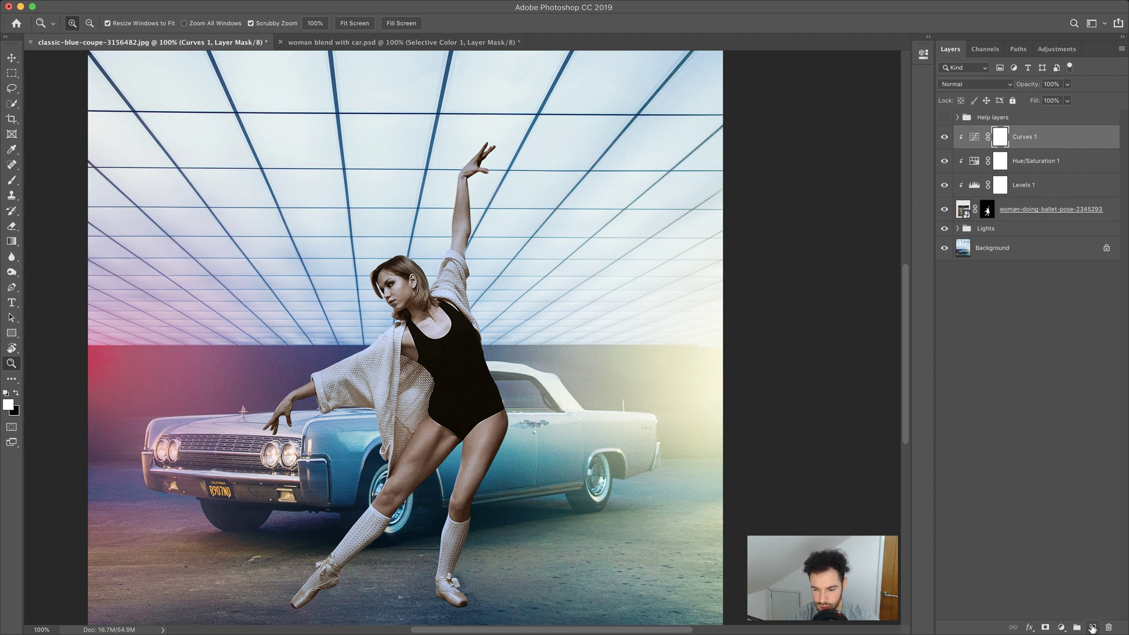
{"action": "left_click", "coordinate": [1092, 627]}
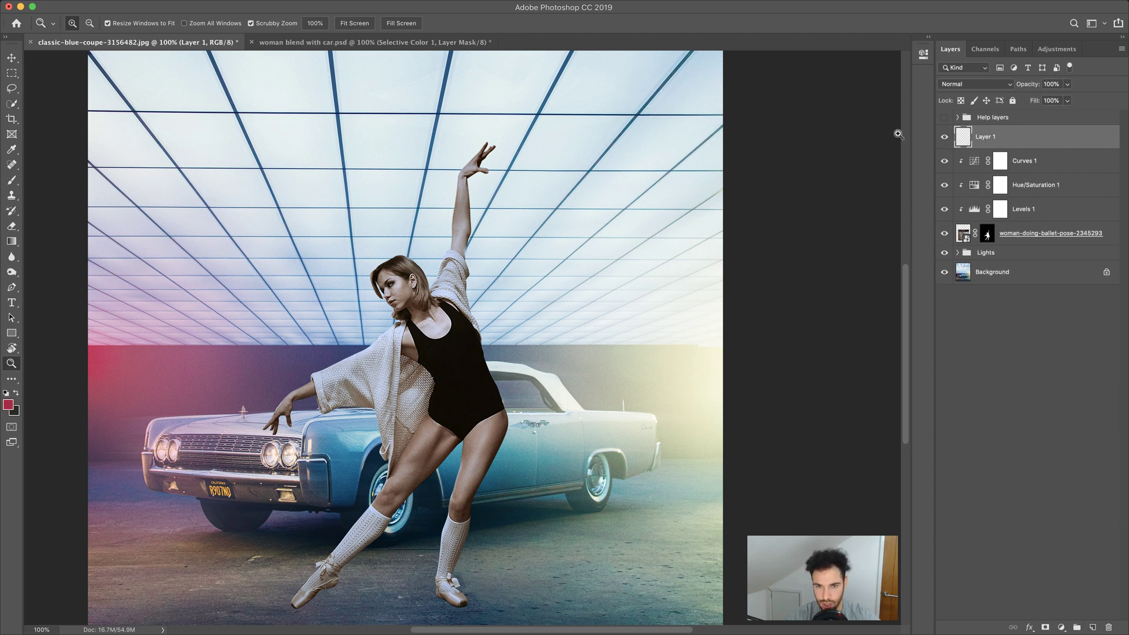
{"action": "left_click", "coordinate": [130, 7]}
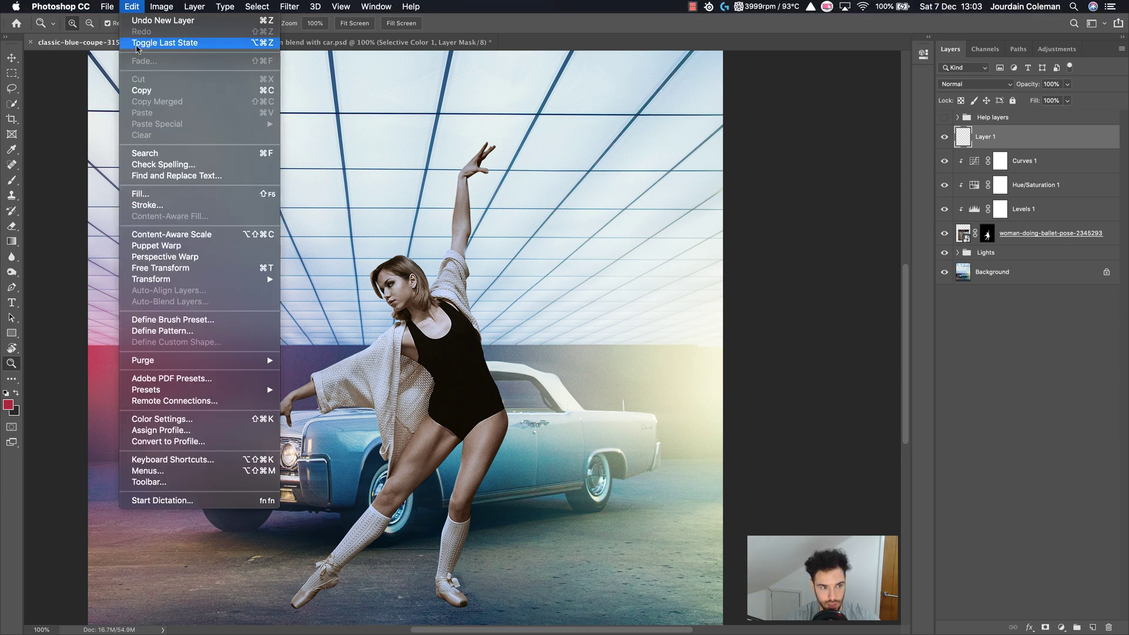
{"action": "left_click", "coordinate": [147, 189]}
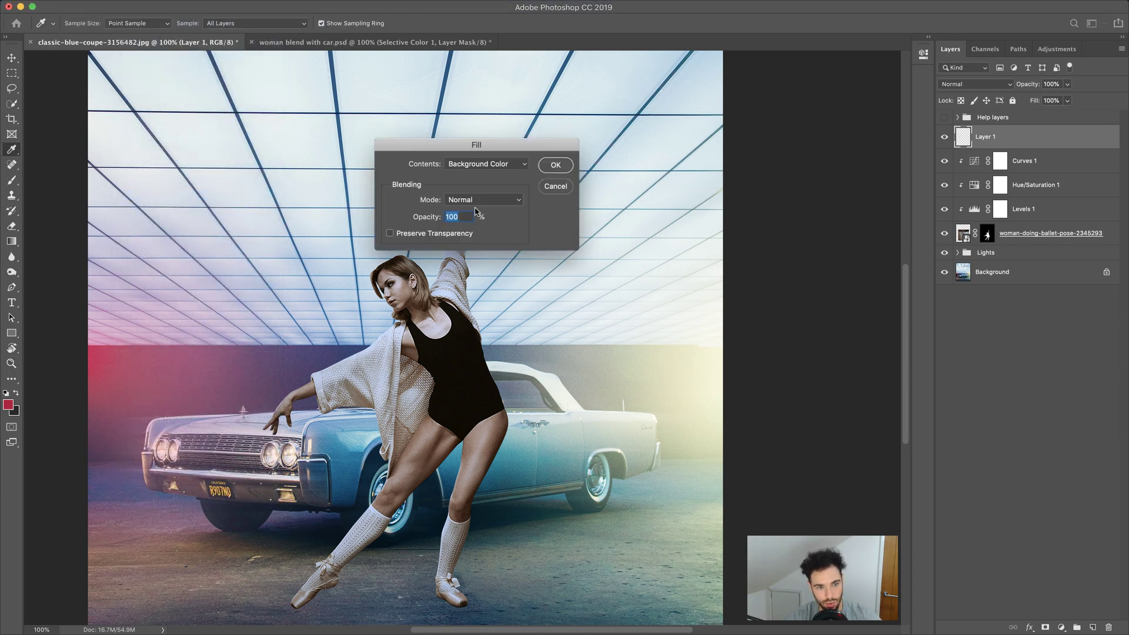
{"action": "left_click", "coordinate": [469, 164]}
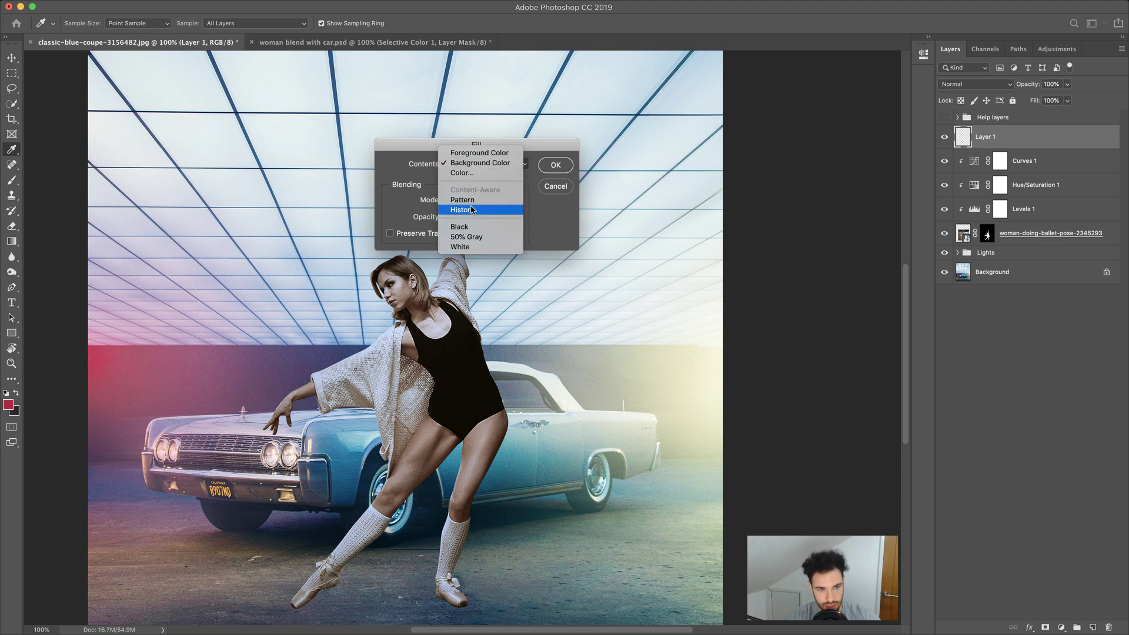
{"action": "left_click", "coordinate": [474, 237]}
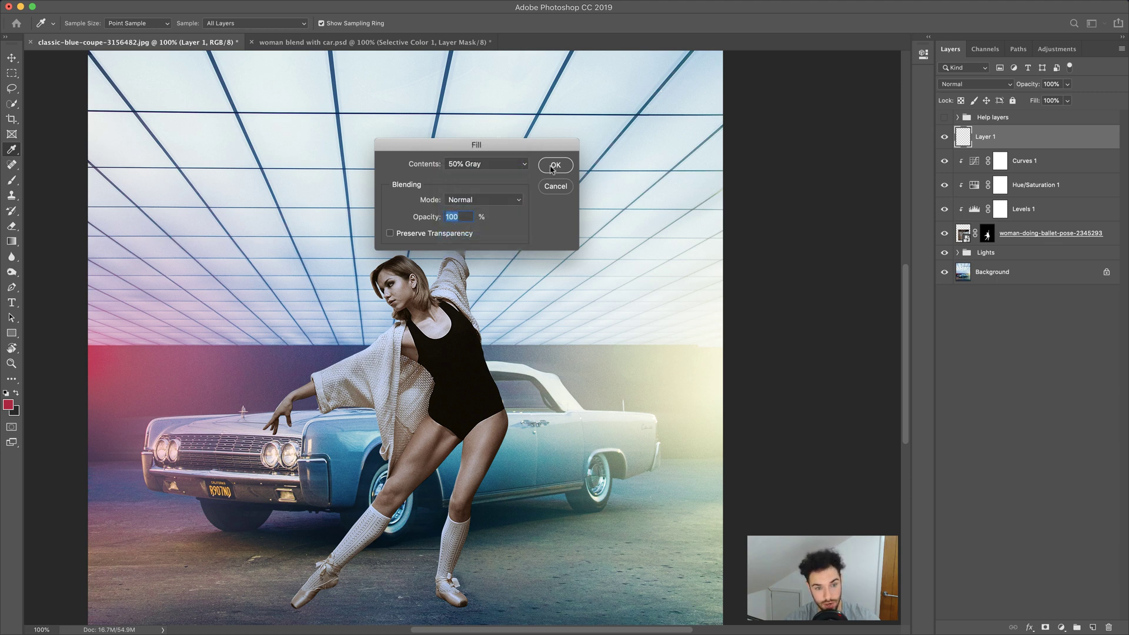
{"action": "left_click", "coordinate": [554, 166]}
{"action": "key", "text": "z"}
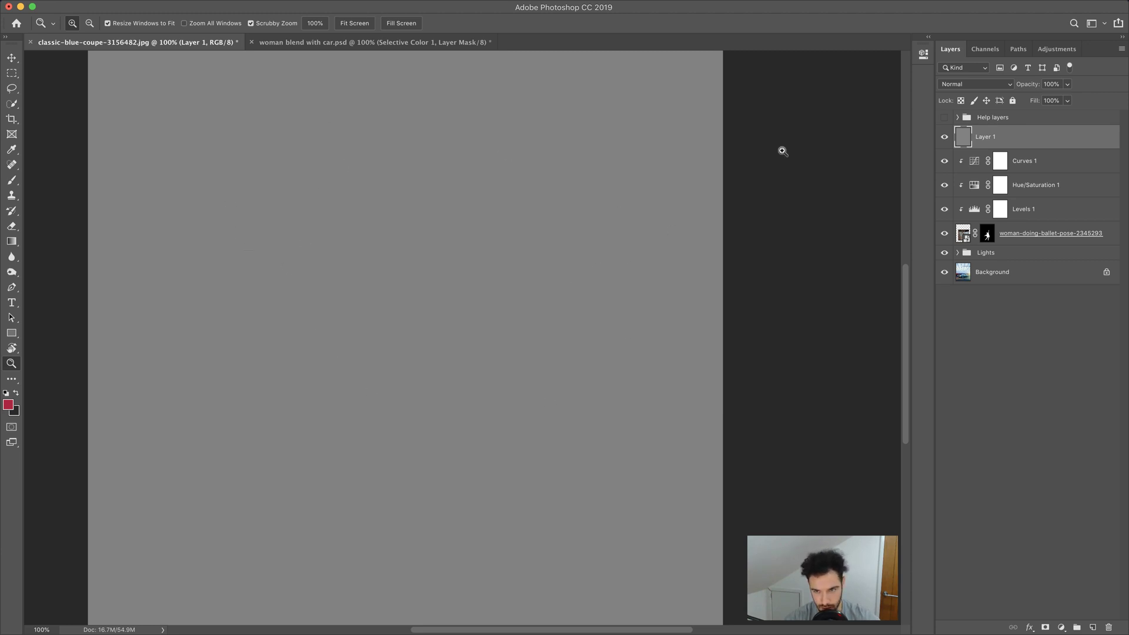
Set the gray layer's blend mode to Soft Light, compare it on and off, and clip it to the dancer layer.
{"action": "left_click", "coordinate": [960, 88]}
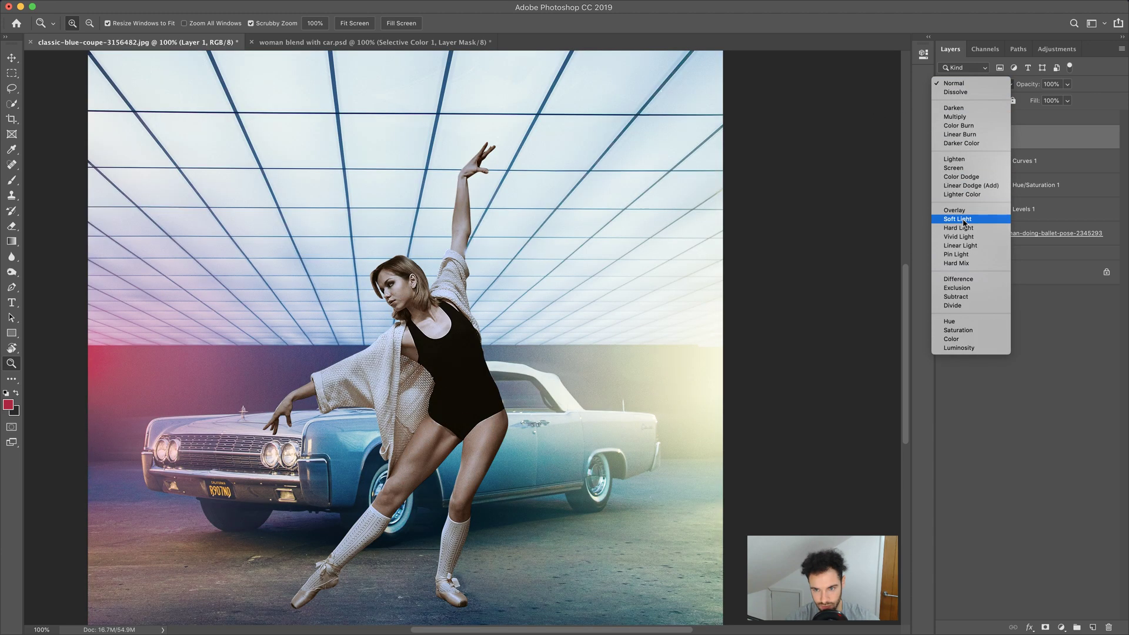
{"action": "left_click", "coordinate": [946, 229]}
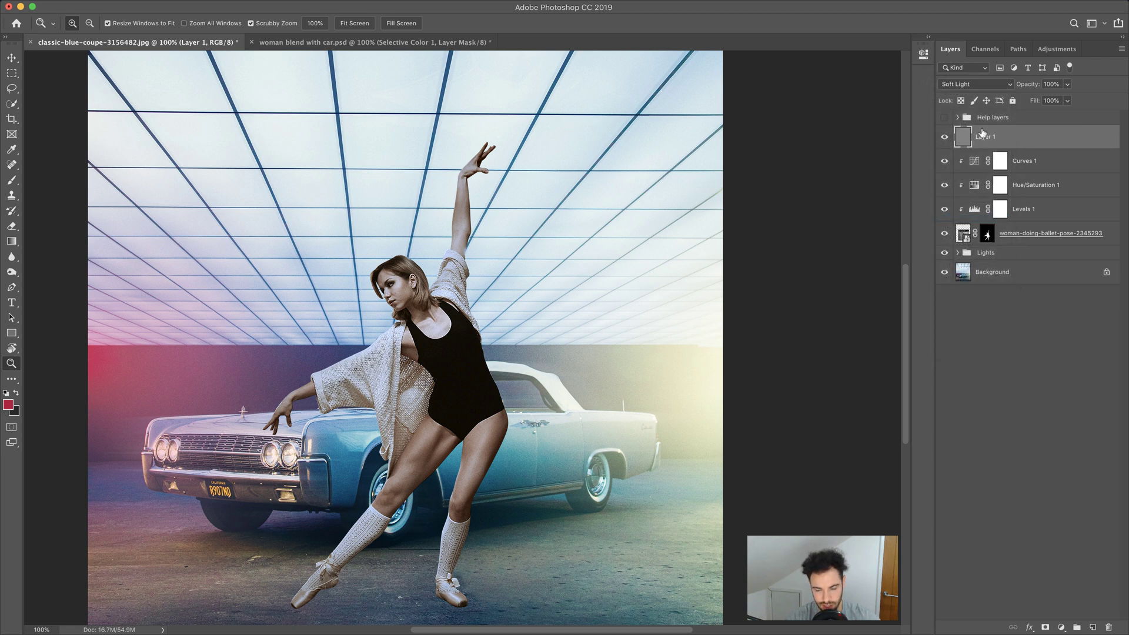
{"action": "left_click", "coordinate": [943, 137]}
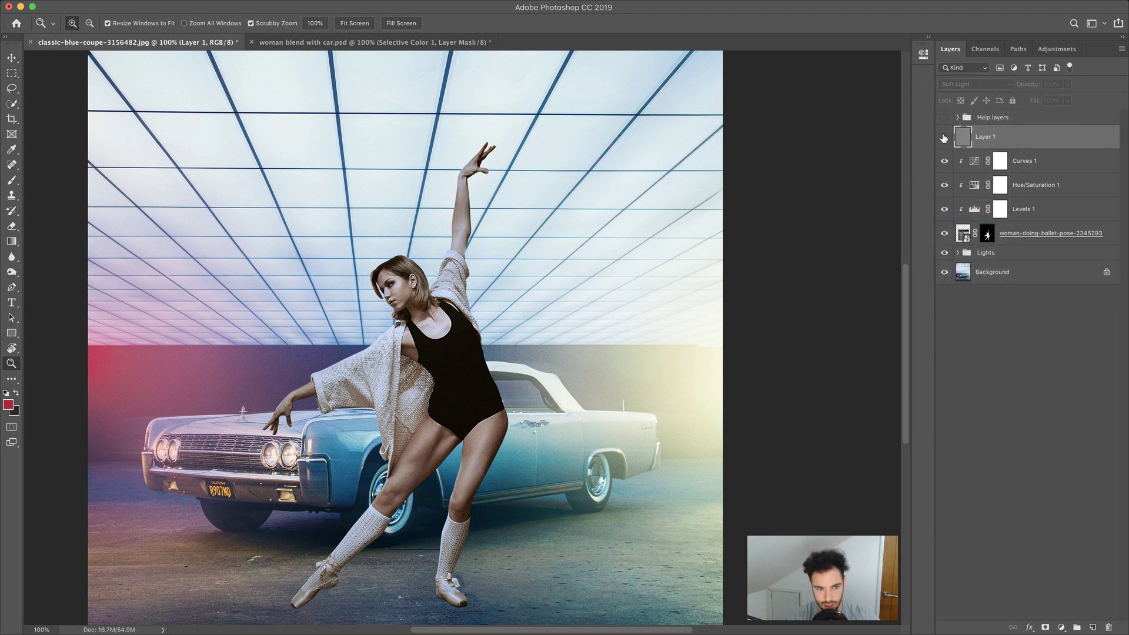
{"action": "left_click", "coordinate": [944, 138]}
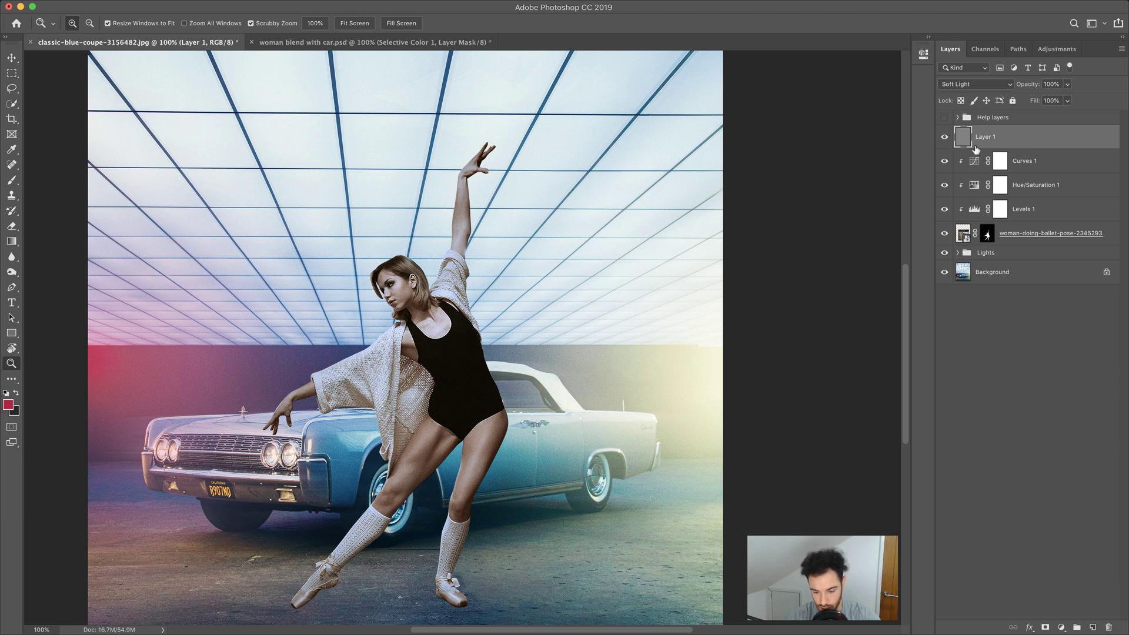
{"action": "key", "text": "alt"}
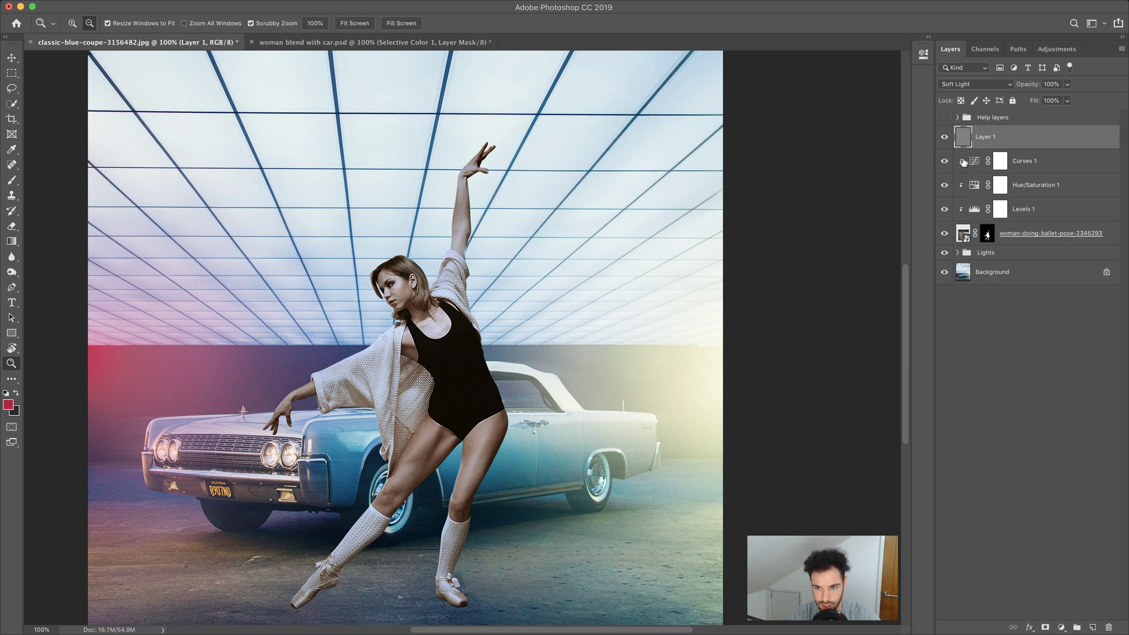
{"action": "left_click", "coordinate": [963, 146], "text": "alt"}
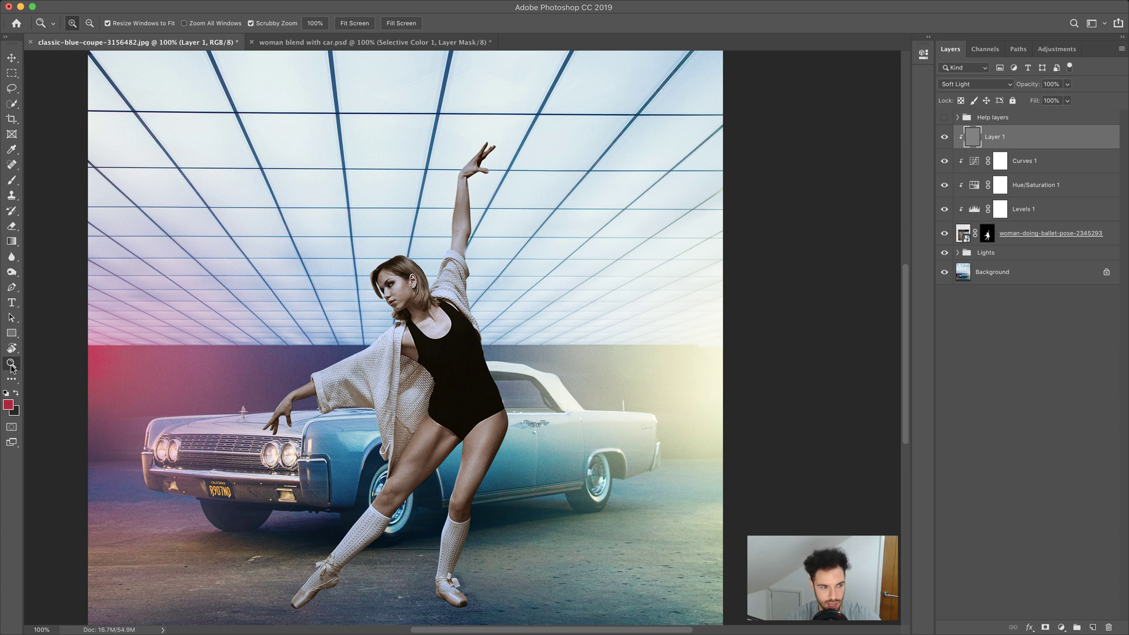
Activate the Dodge tool and reduce its brush to 60 px for work on the dancer's standing leg.
{"action": "left_click", "coordinate": [471, 483]}
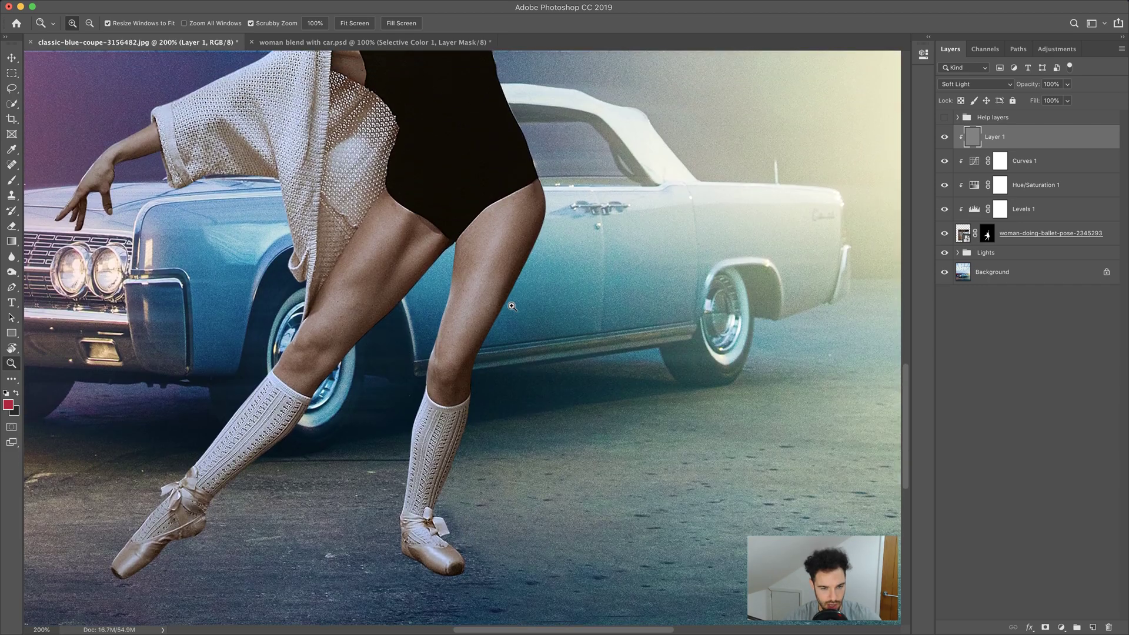
{"action": "left_click", "coordinate": [517, 279]}
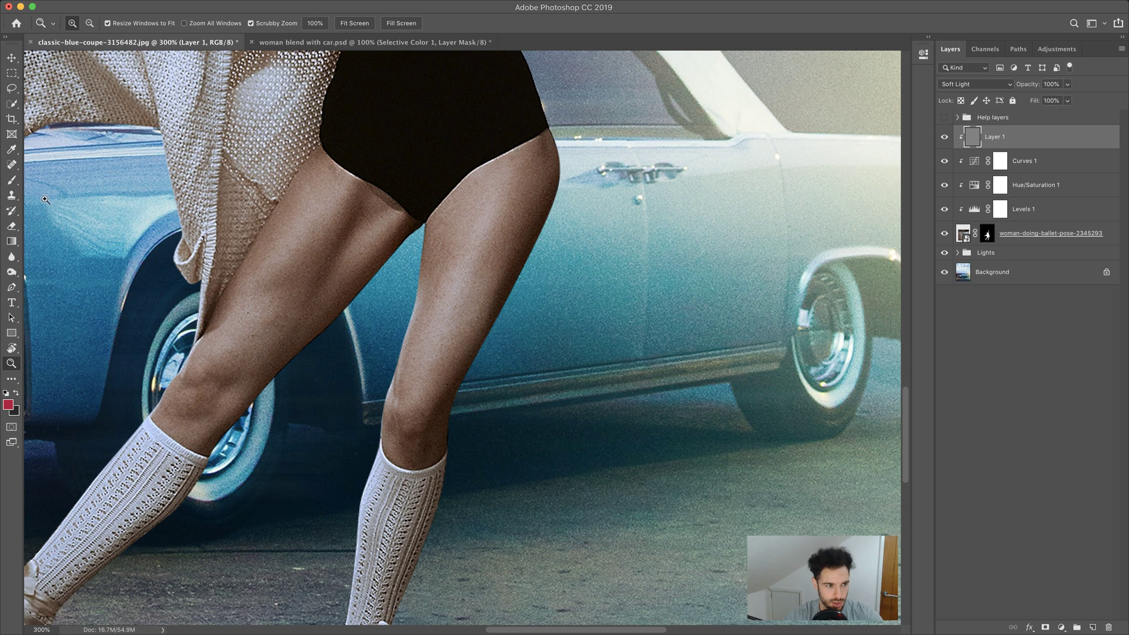
{"action": "left_click", "coordinate": [9, 257]}
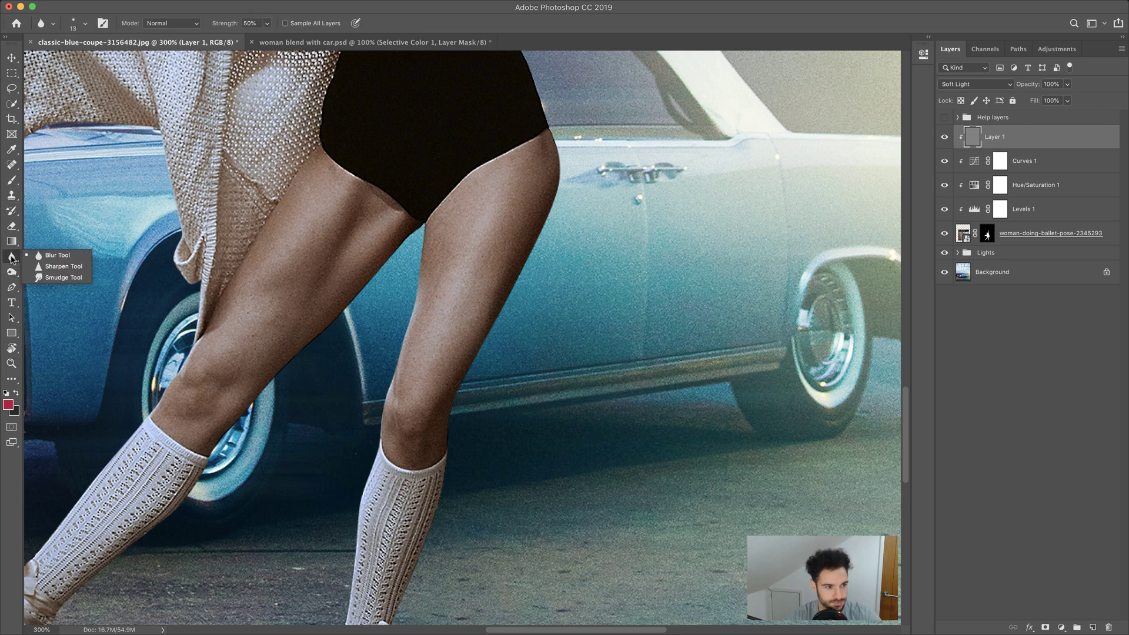
{"action": "left_click", "coordinate": [11, 272]}
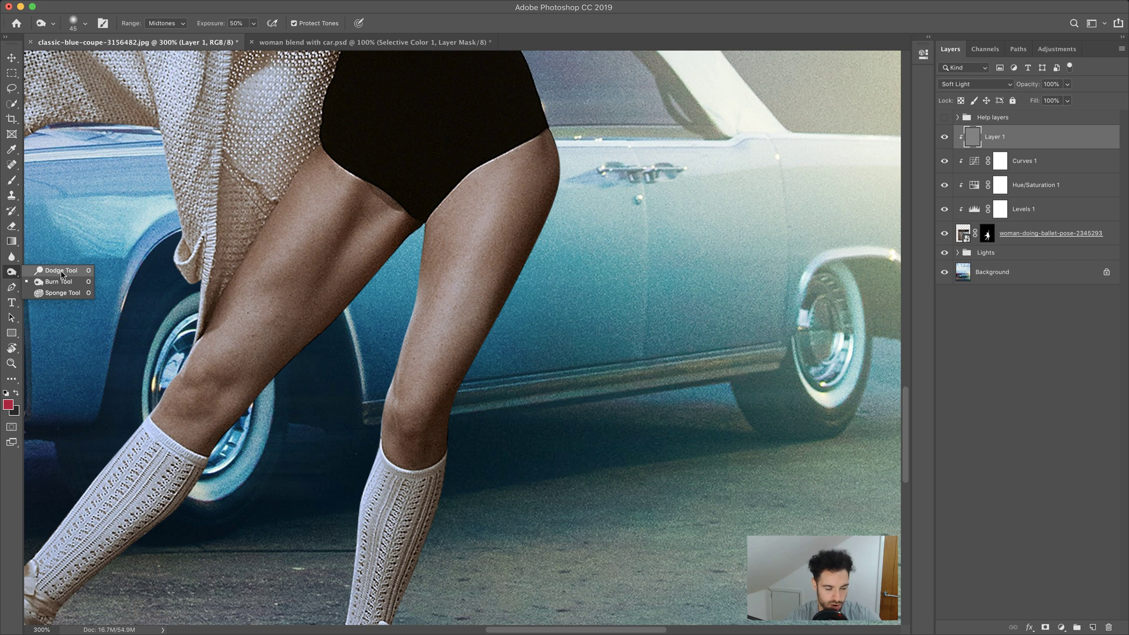
{"action": "left_click", "coordinate": [61, 272]}
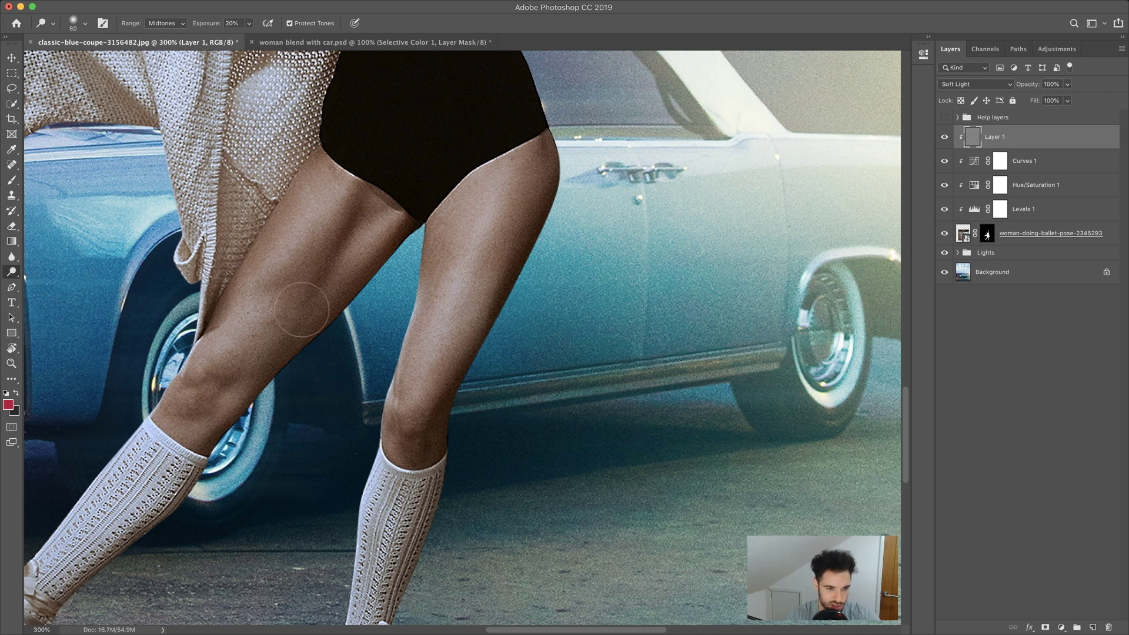
{"action": "key", "text": "bracketleft"}
{"action": "key", "text": "bracketleft"}
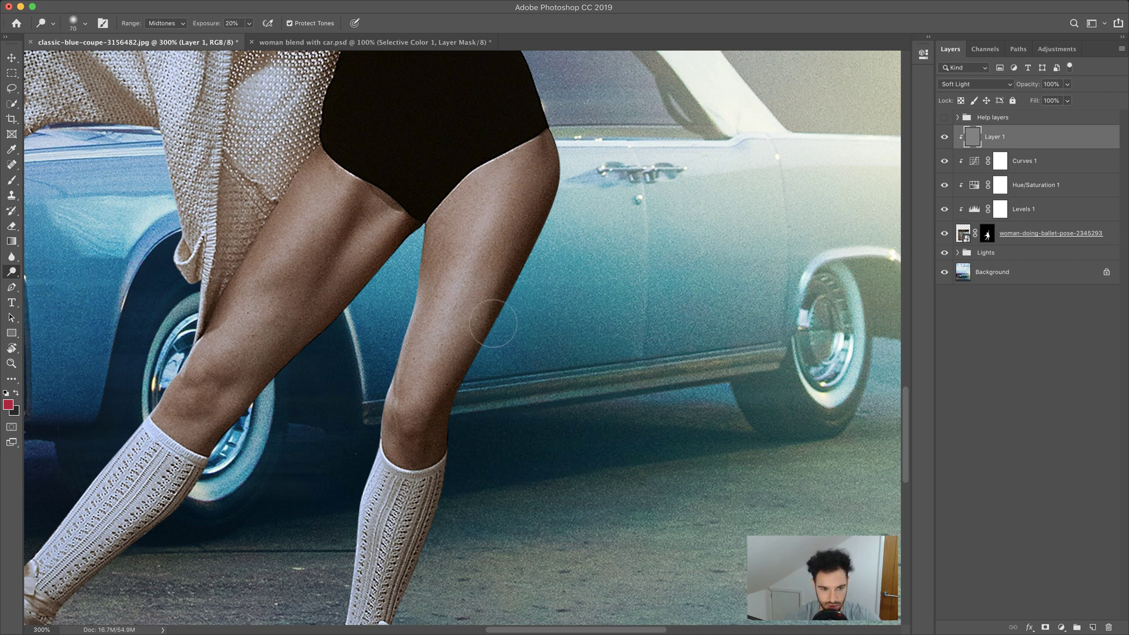
Set the Dodge tool's exposure to 40% with the range on Midtones.
{"action": "left_click", "coordinate": [237, 23]}
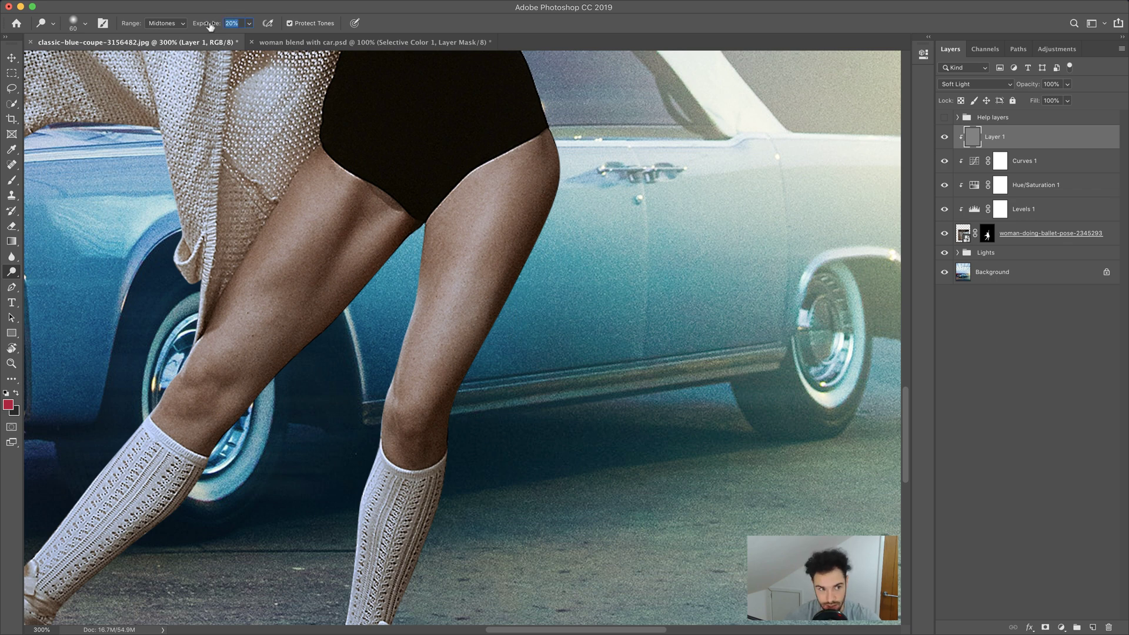
{"action": "type", "text": "40"}
{"action": "key", "text": "Return"}
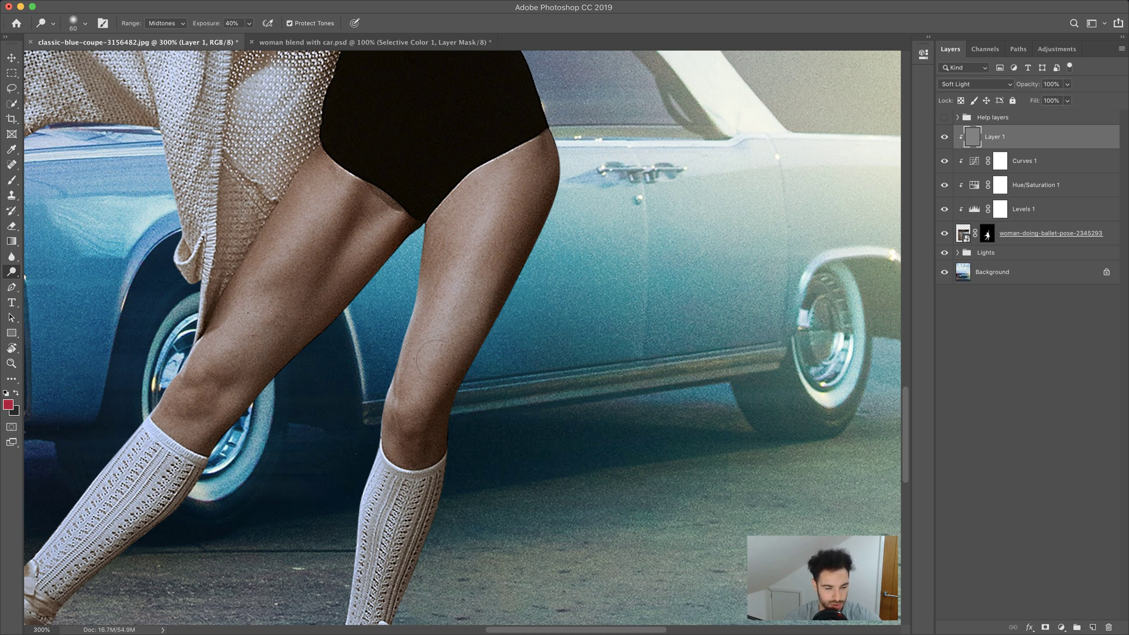
{"action": "left_click", "coordinate": [160, 23]}
{"action": "left_click", "coordinate": [163, 23]}
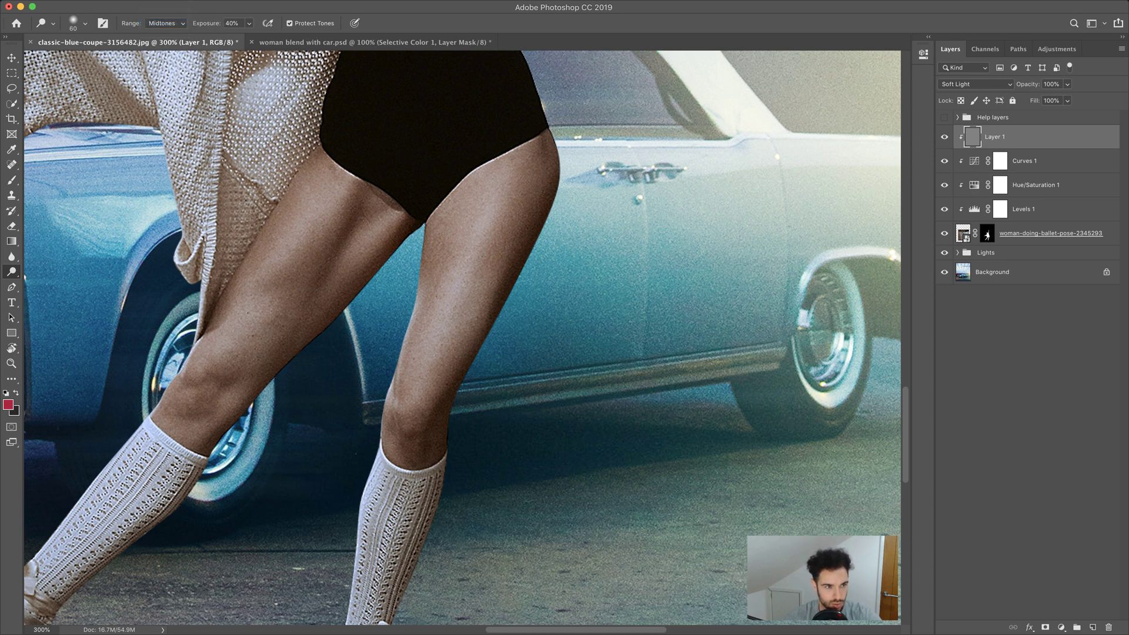
{"action": "left_click", "coordinate": [161, 24]}
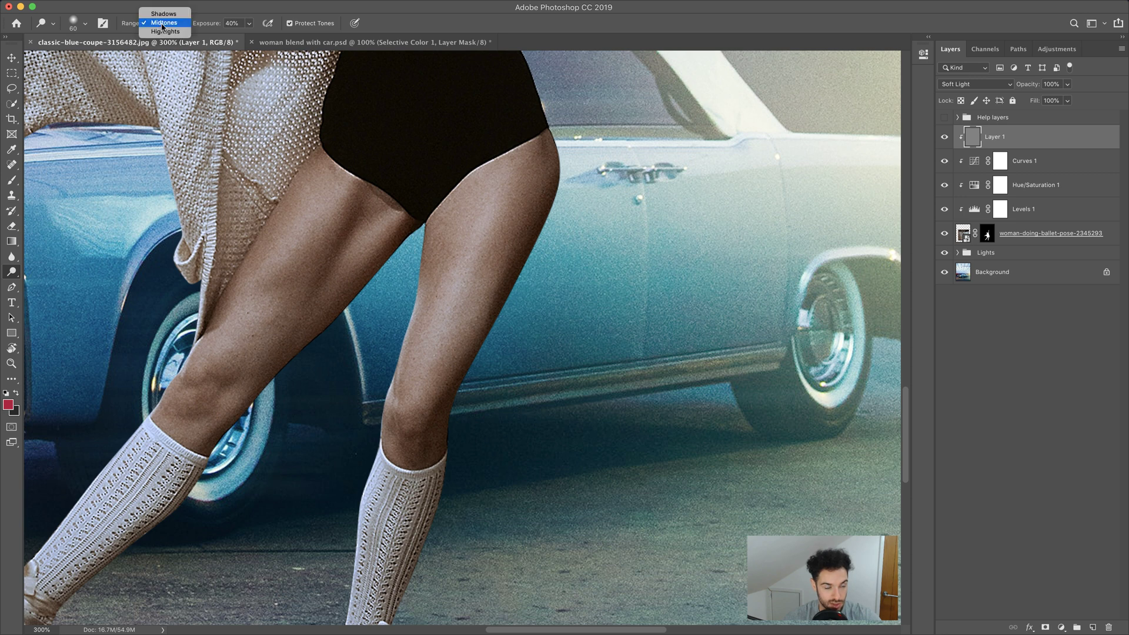
{"action": "left_click", "coordinate": [164, 22]}
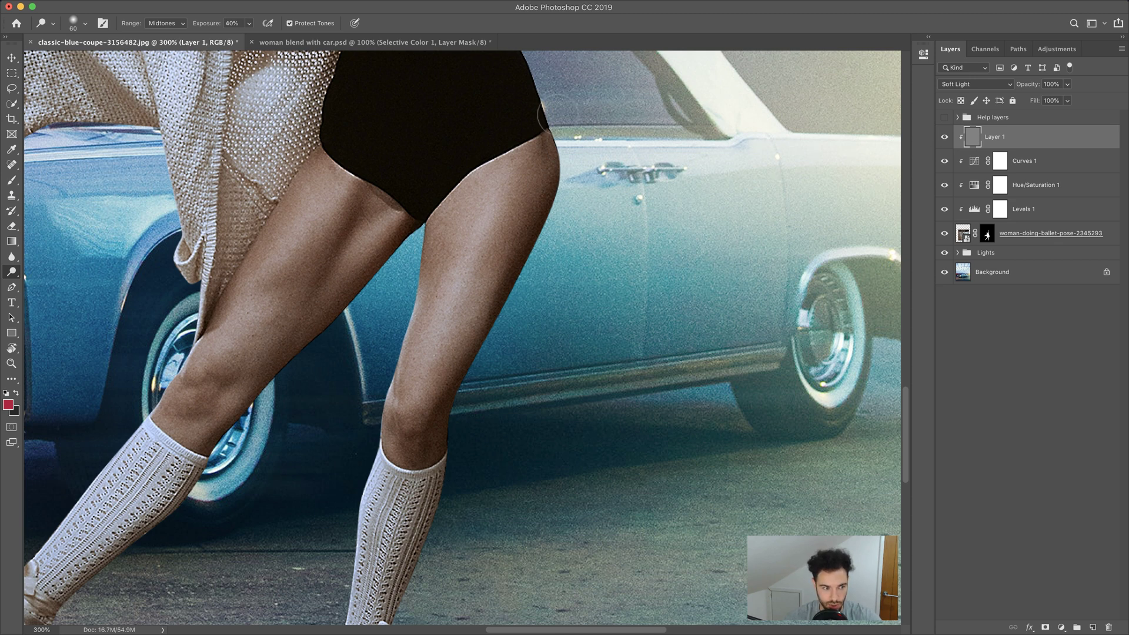
Dodge the car-side edge of the standing leg from hip to knee on Layer 1 and compare the layer on and off.
{"action": "mouse_move", "coordinate": [556, 111]}
{"action": "left_mouse_down"}
{"action": "mouse_move", "coordinate": [554, 202]}
{"action": "mouse_move", "coordinate": [450, 385]}
{"action": "mouse_move", "coordinate": [438, 435]}
{"action": "left_mouse_up"}
{"action": "left_click", "coordinate": [945, 138]}
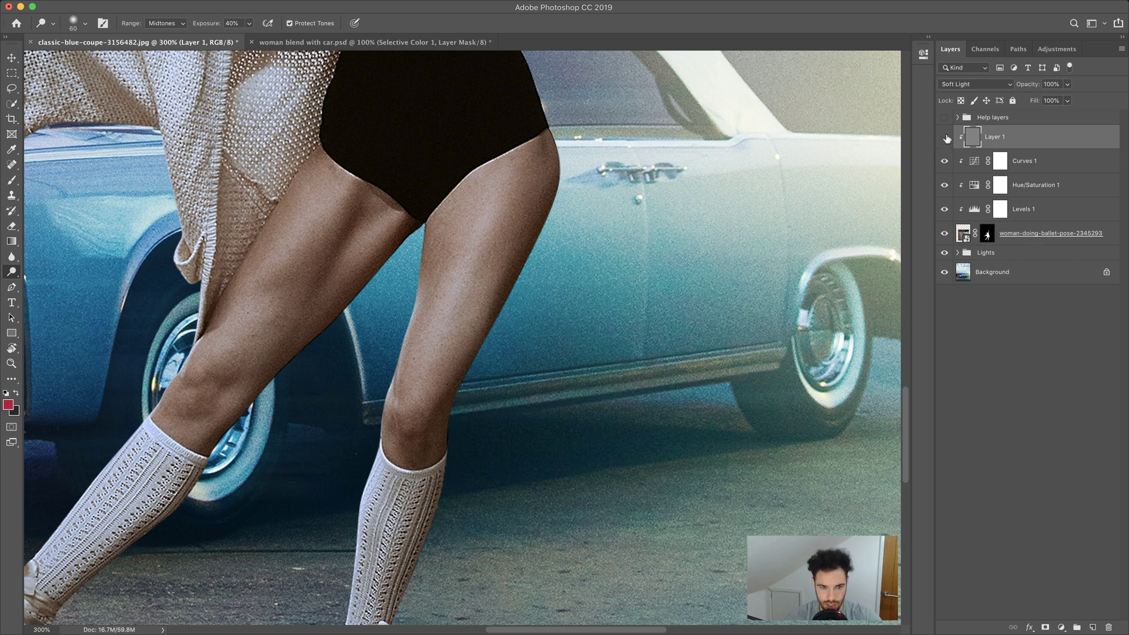
{"action": "left_click", "coordinate": [945, 138]}
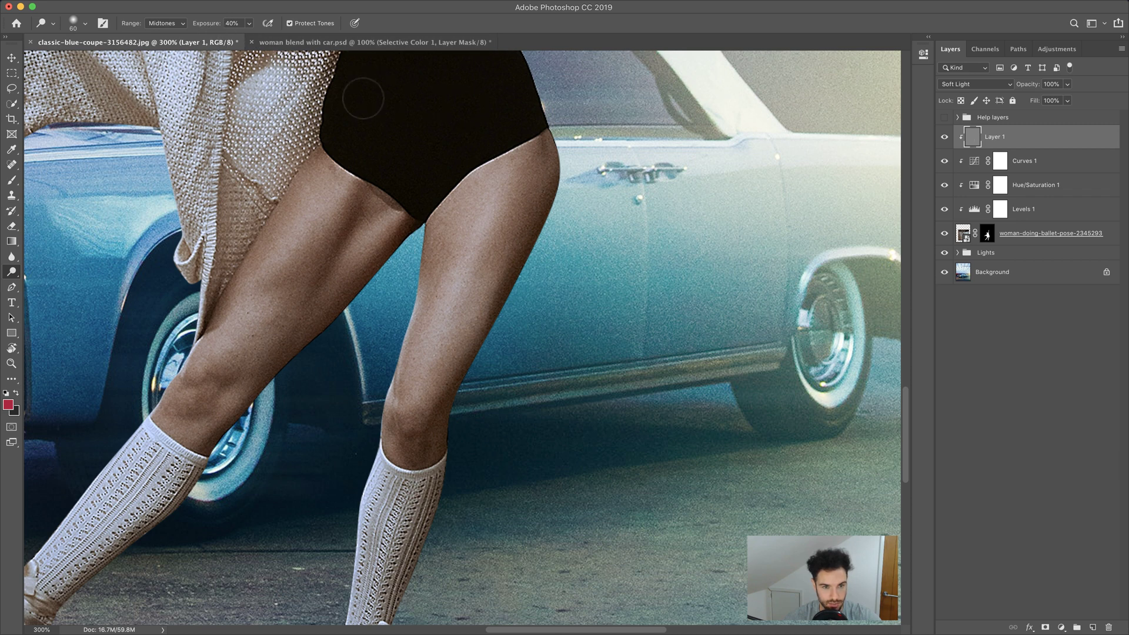
Reduce the brush to 45 px and dodge the standing leg's outer edge again from thigh to sock.
{"action": "key", "text": "bracketleft"}
{"action": "key", "text": "bracketleft"}
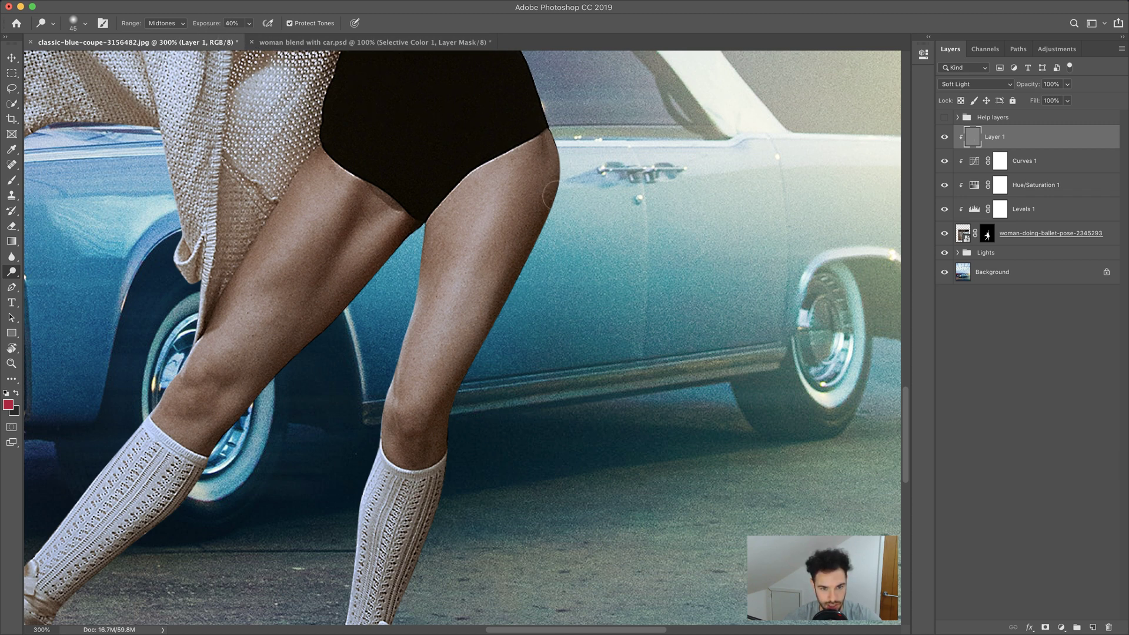
{"action": "mouse_move", "coordinate": [532, 238]}
{"action": "left_mouse_down"}
{"action": "mouse_move", "coordinate": [457, 376]}
{"action": "mouse_move", "coordinate": [445, 464]}
{"action": "left_mouse_up"}
Dodge the standing leg's outer edge from the sock up to the thigh with a 35 px brush and compare Layer 1 on and off.
{"action": "key", "text": "bracketleft"}
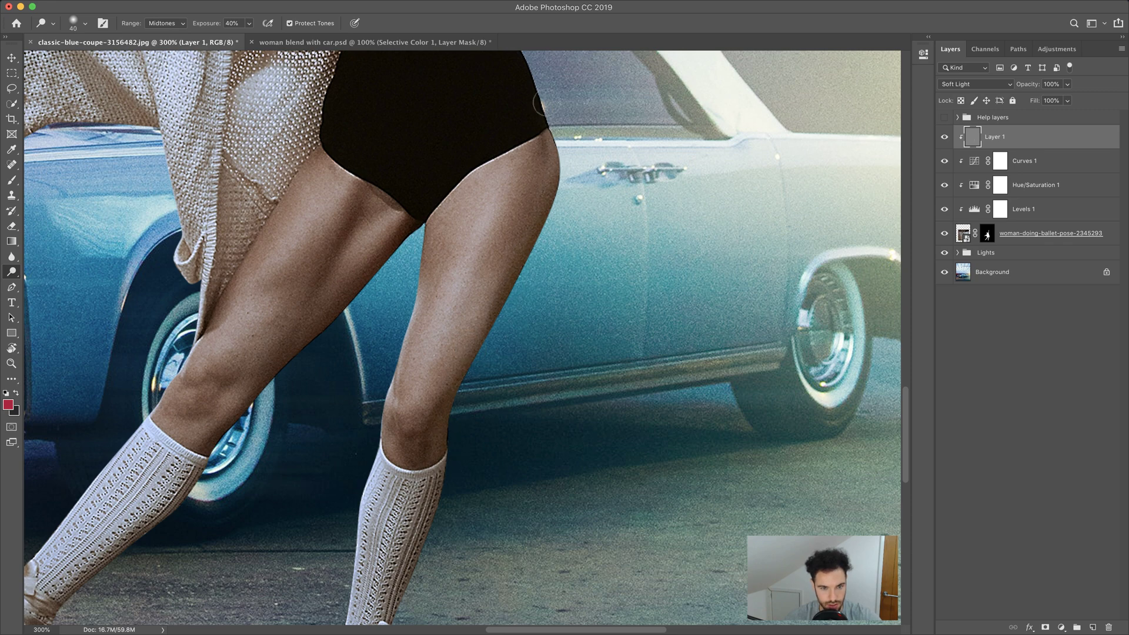
{"action": "scroll", "coordinate": [502, 244], "scroll_direction": "down", "scroll_amount": 5}
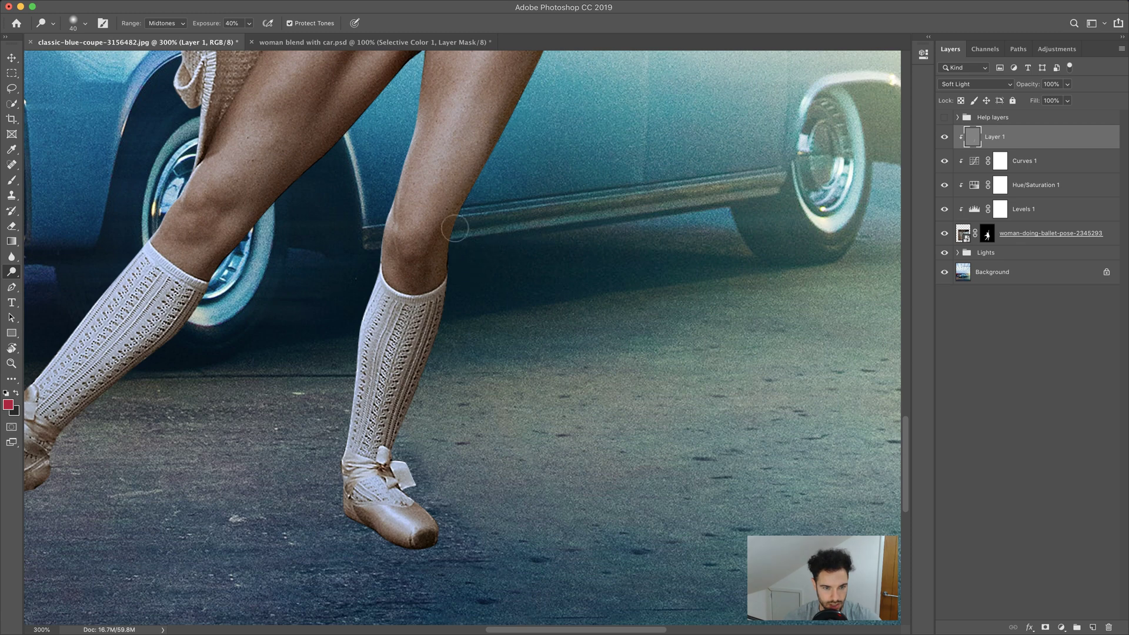
{"action": "key", "text": "bracketleft"}
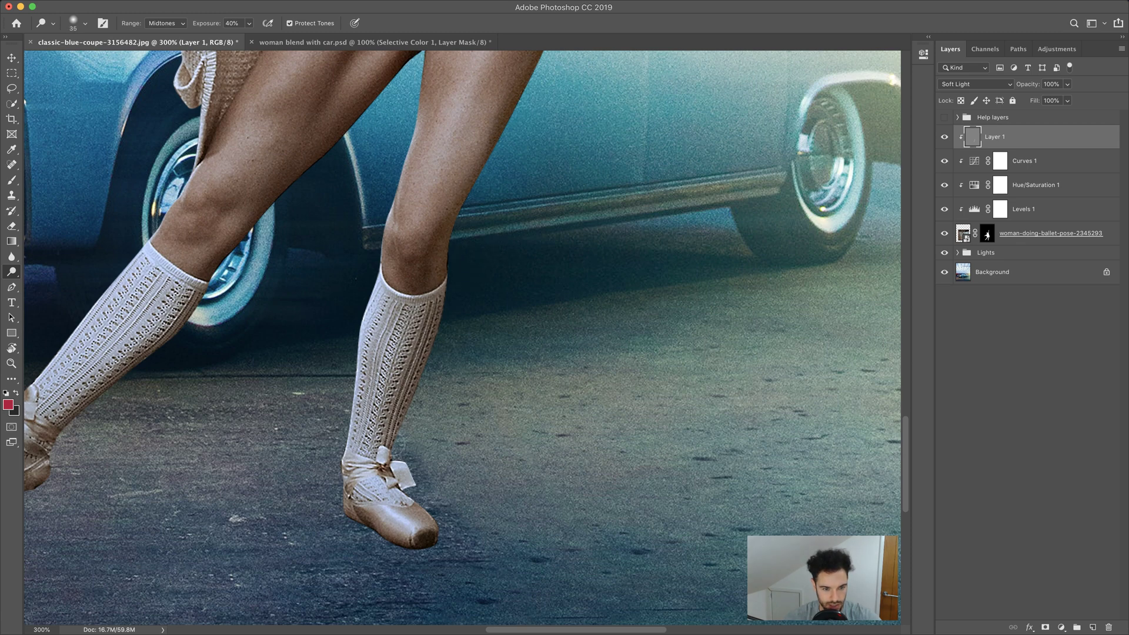
{"action": "mouse_move", "coordinate": [412, 389]}
{"action": "left_mouse_down"}
{"action": "mouse_move", "coordinate": [458, 201]}
{"action": "mouse_move", "coordinate": [498, 127]}
{"action": "left_mouse_up"}
{"action": "scroll", "coordinate": [499, 127], "scroll_direction": "up", "scroll_amount": 4}
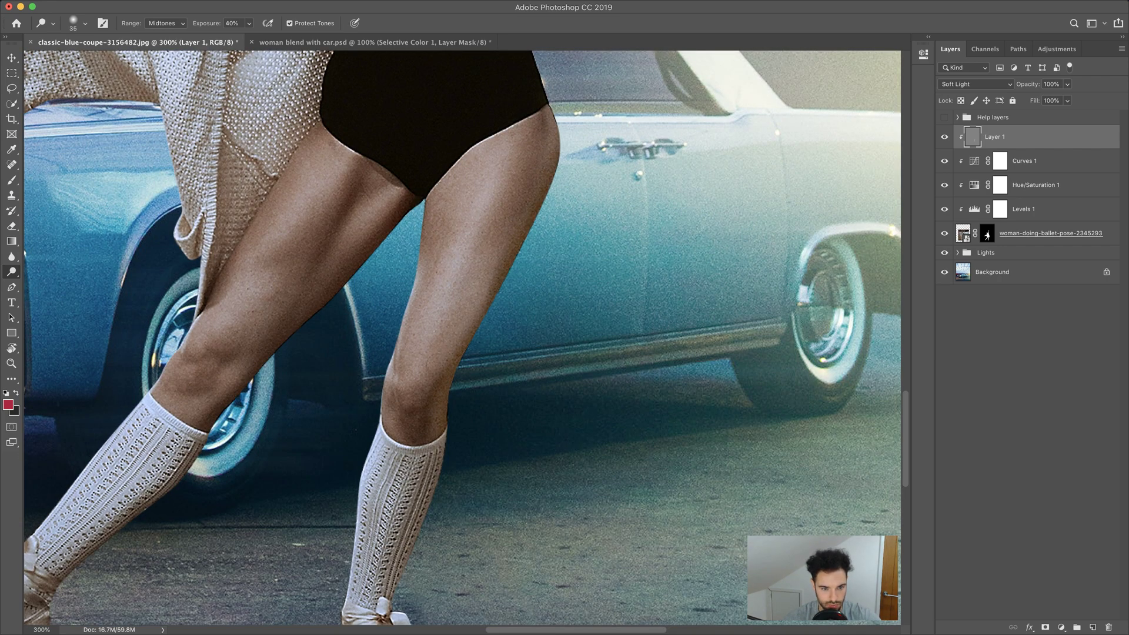
{"action": "scroll", "coordinate": [441, 453], "scroll_direction": "up", "scroll_amount": 3}
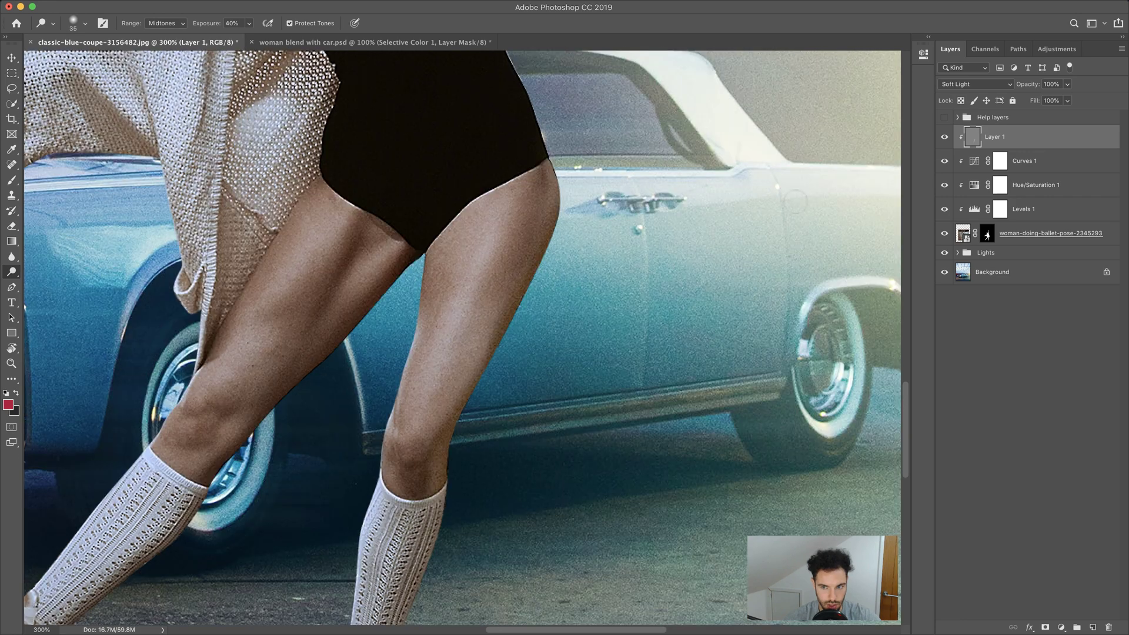
{"action": "left_click", "coordinate": [945, 136]}
{"action": "left_click", "coordinate": [944, 136]}
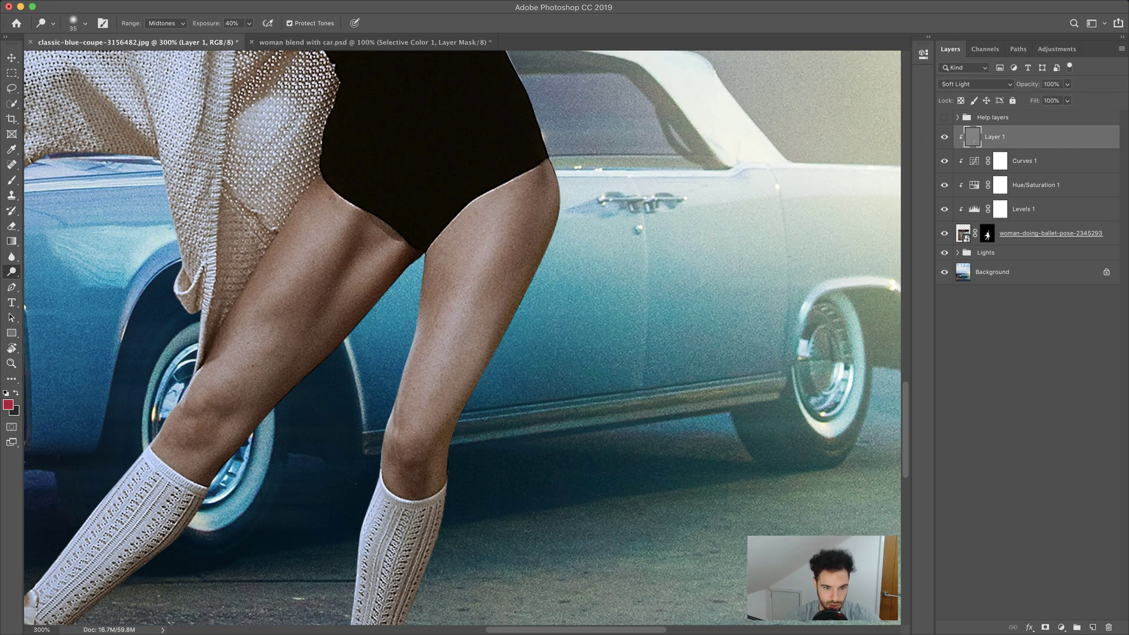
Check the dodging on the whole image by toggling the visibility of Layer 1.
{"action": "key", "text": "z"}
{"action": "right_click", "coordinate": [147, 341]}
{"action": "left_click", "coordinate": [176, 347]}
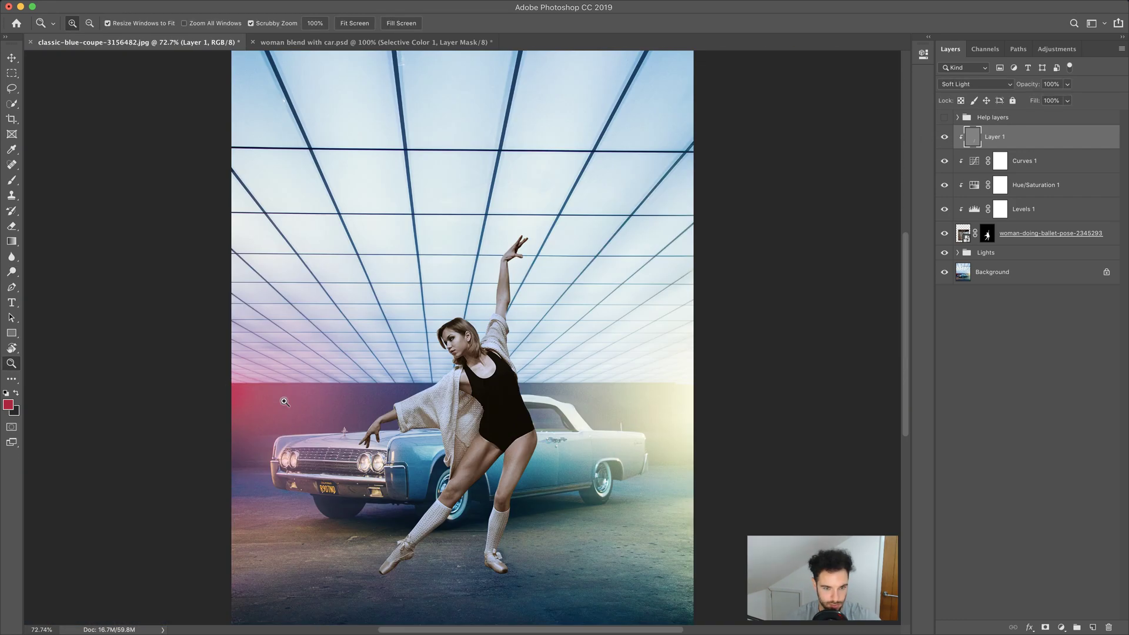
{"action": "left_click", "coordinate": [945, 137]}
{"action": "left_click", "coordinate": [944, 136]}
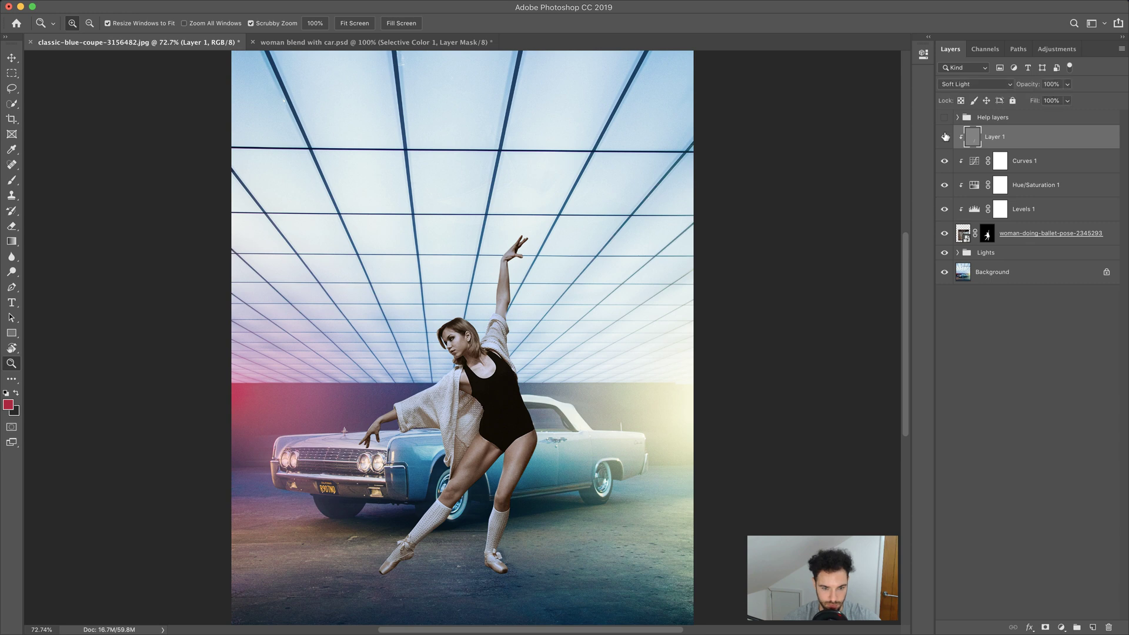
{"action": "left_click", "coordinate": [944, 137]}
{"action": "left_click", "coordinate": [944, 137]}
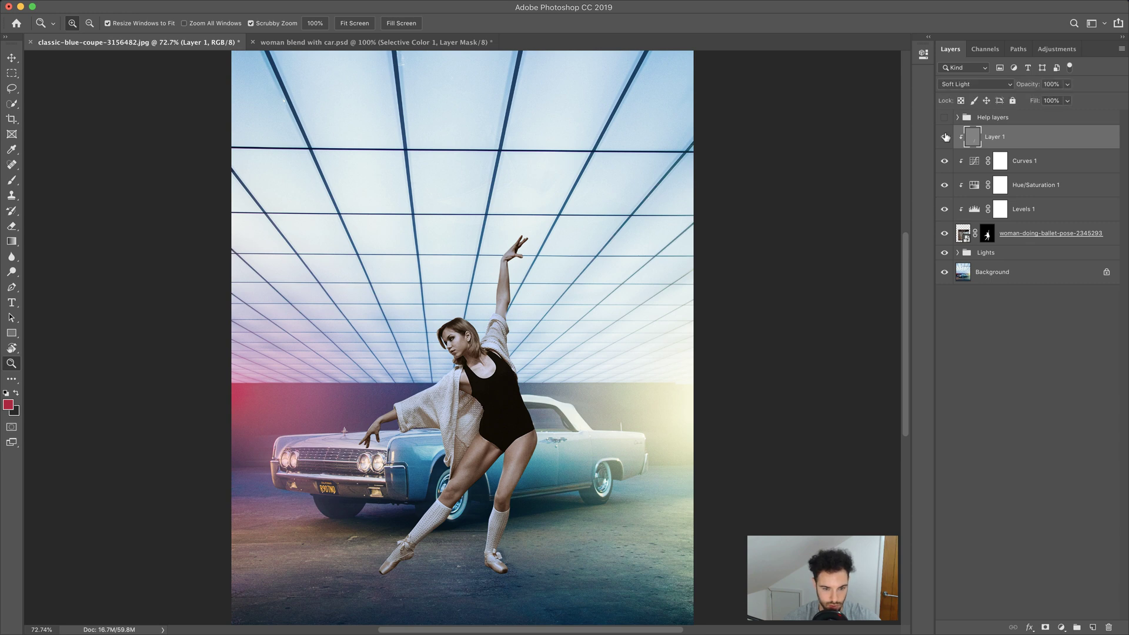
Reactivate the Dodge tool to continue on the dancer's standing leg.
{"action": "left_click", "coordinate": [528, 470]}
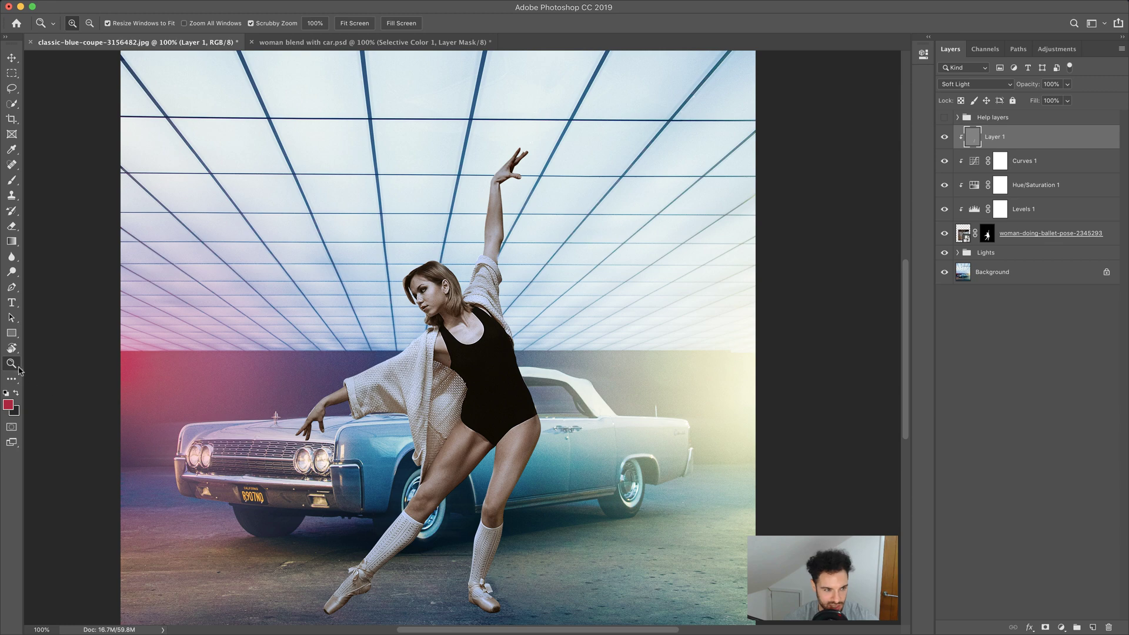
{"action": "left_click", "coordinate": [551, 443]}
{"action": "scroll", "coordinate": [513, 440], "scroll_direction": "down", "scroll_amount": 2}
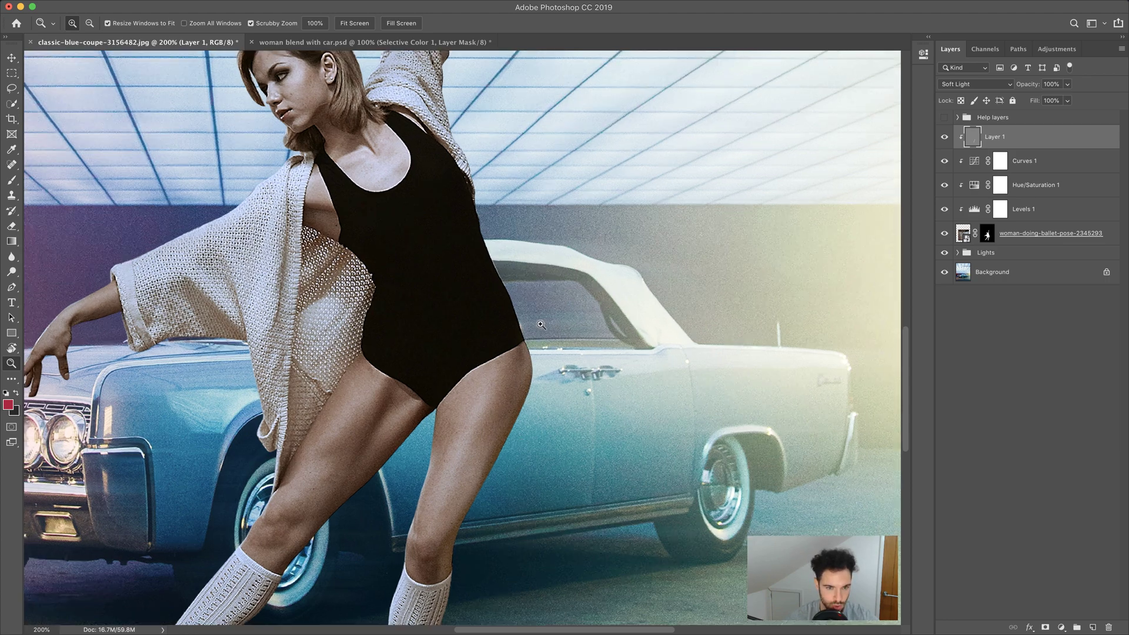
{"action": "left_click", "coordinate": [532, 342]}
{"action": "scroll", "coordinate": [497, 298], "scroll_direction": "up", "scroll_amount": 5}
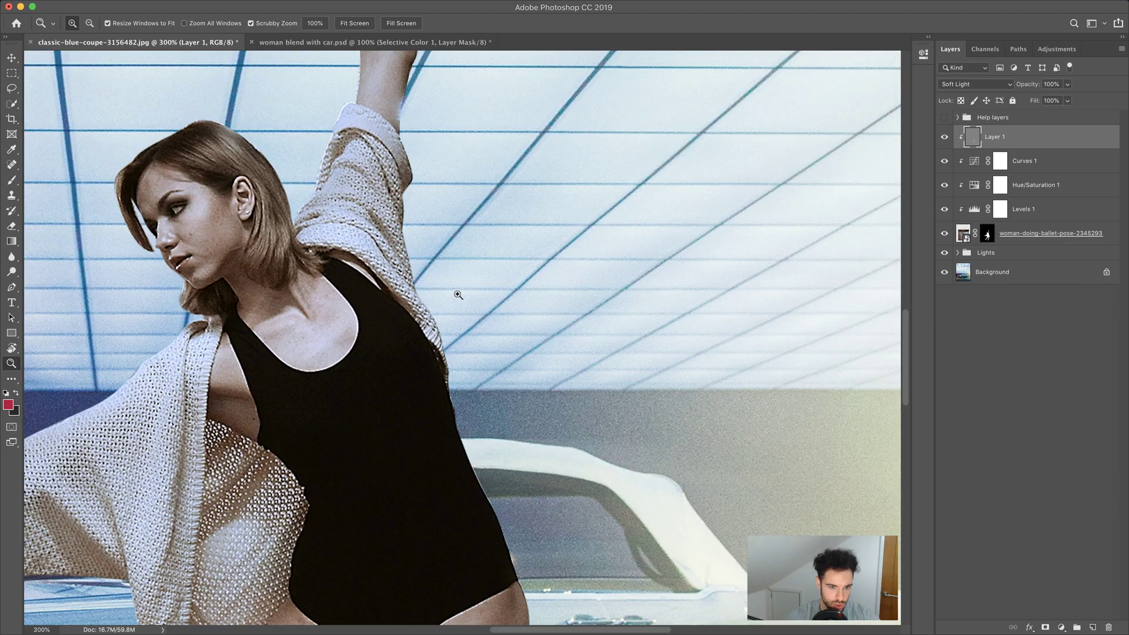
{"action": "scroll", "coordinate": [458, 295], "scroll_direction": "down", "scroll_amount": 10}
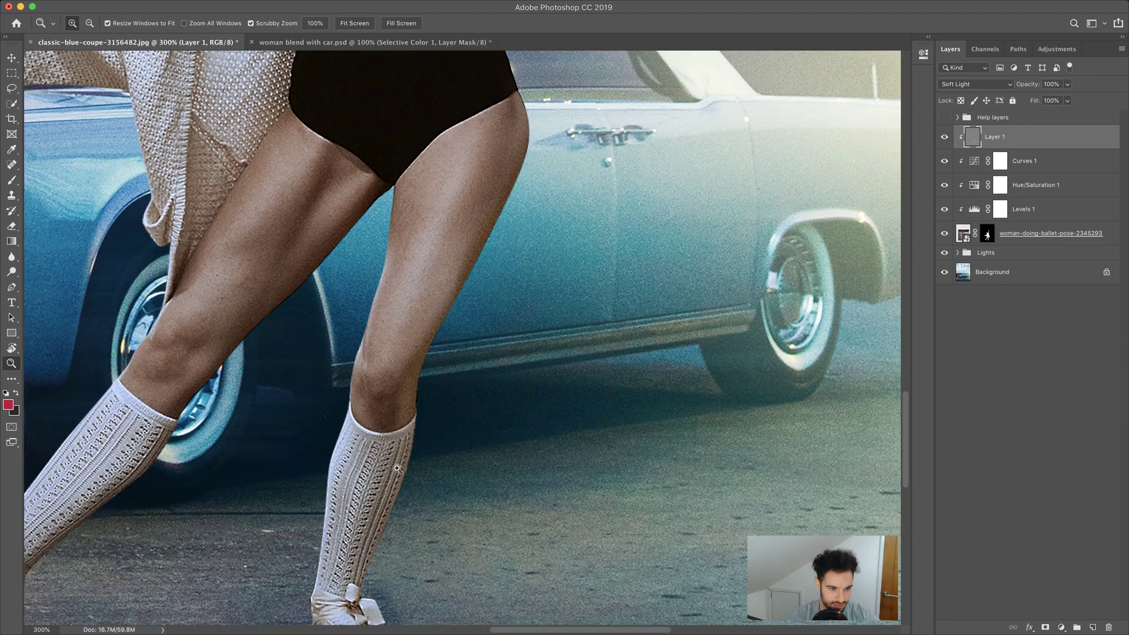
{"action": "left_click", "coordinate": [11, 272]}
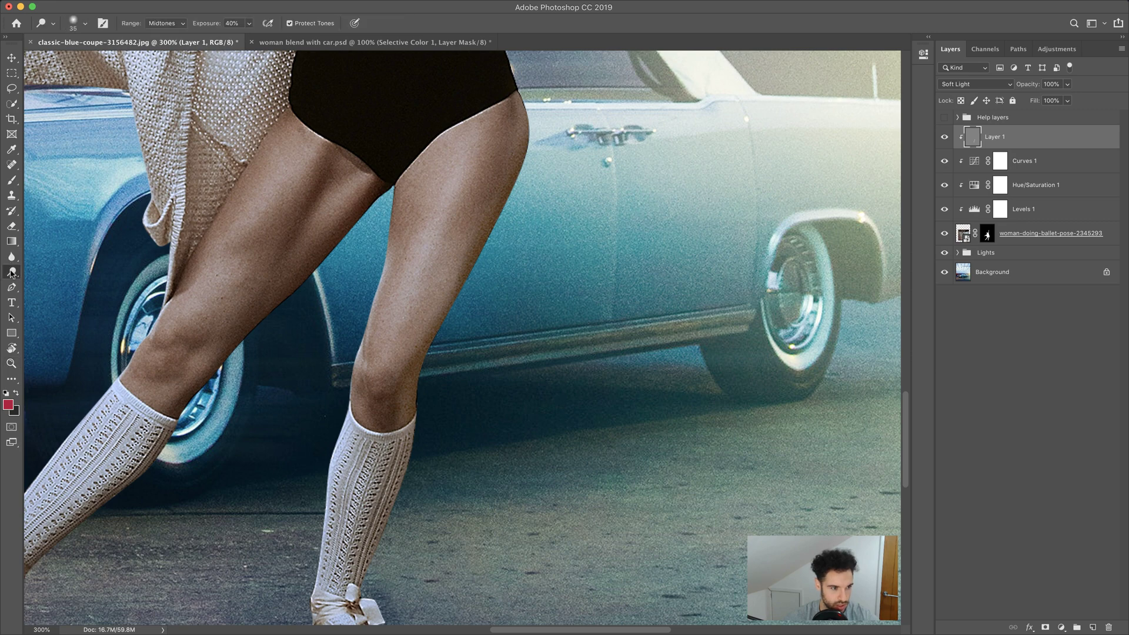
{"action": "right_click", "coordinate": [12, 272]}
{"action": "left_click", "coordinate": [50, 271]}
Adjust the brush to 40 px and dodge the outer edge of the standing leg further.
{"action": "scroll", "coordinate": [311, 426], "scroll_direction": "down", "scroll_amount": 5}
{"action": "key", "text": "bracketleft"}
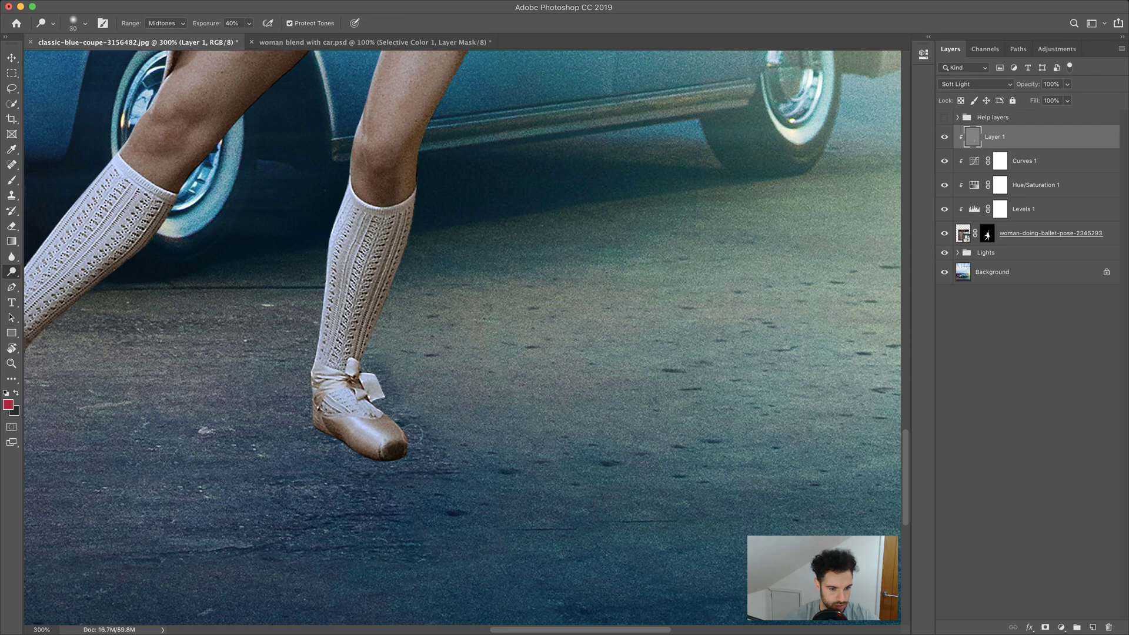
{"action": "key", "text": "bracketleft"}
{"action": "key", "text": "bracketright"}
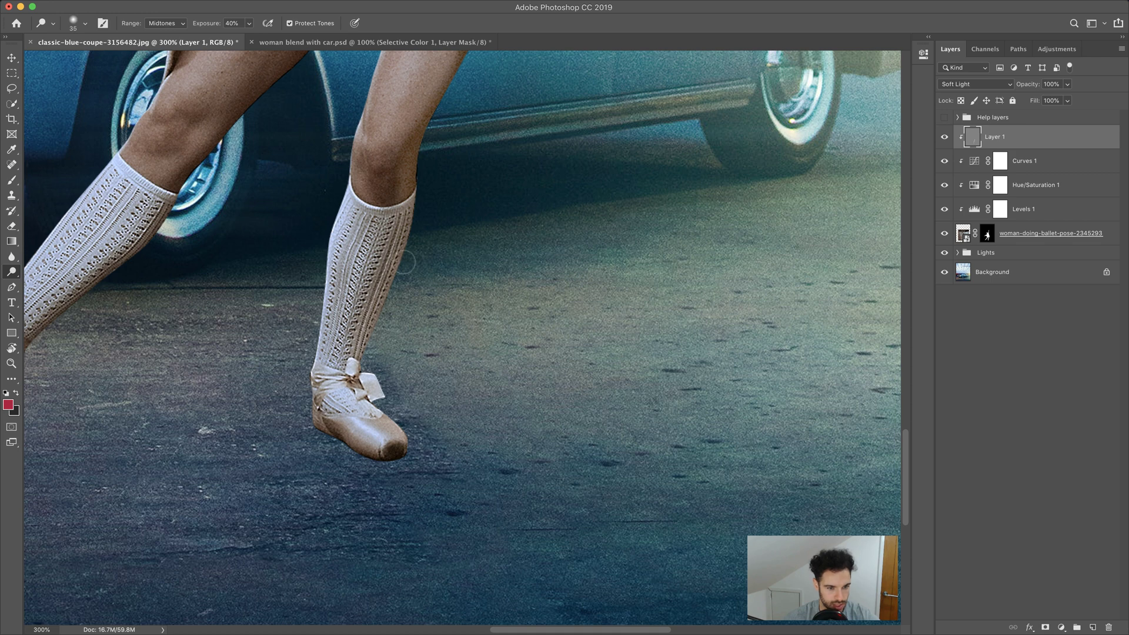
{"action": "key", "text": "bracketright"}
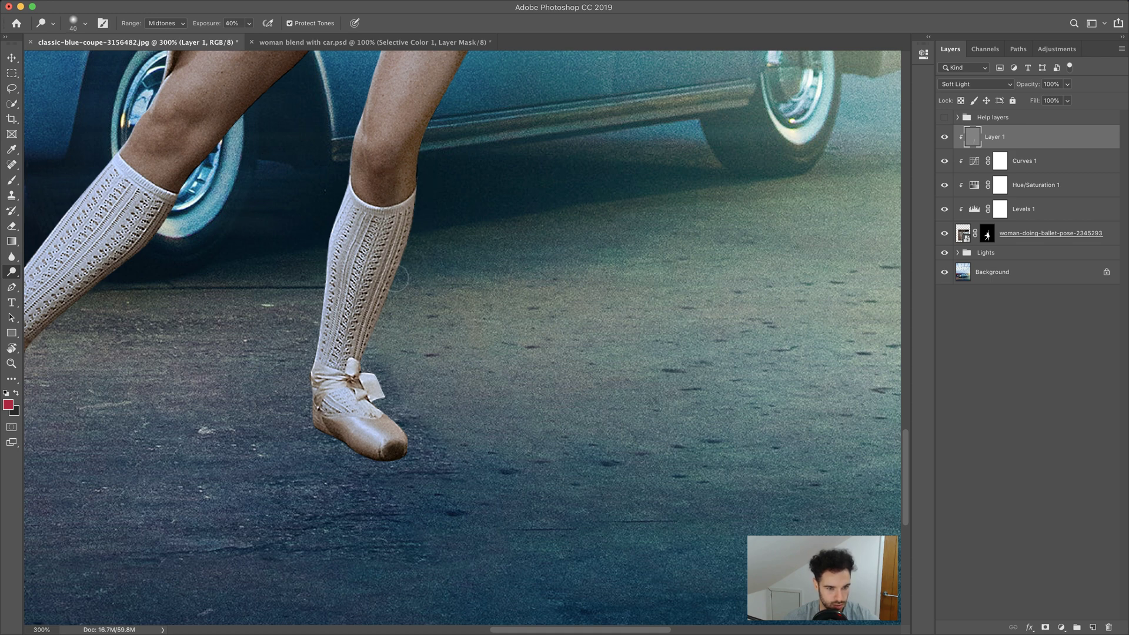
{"action": "key", "text": "bracketleft"}
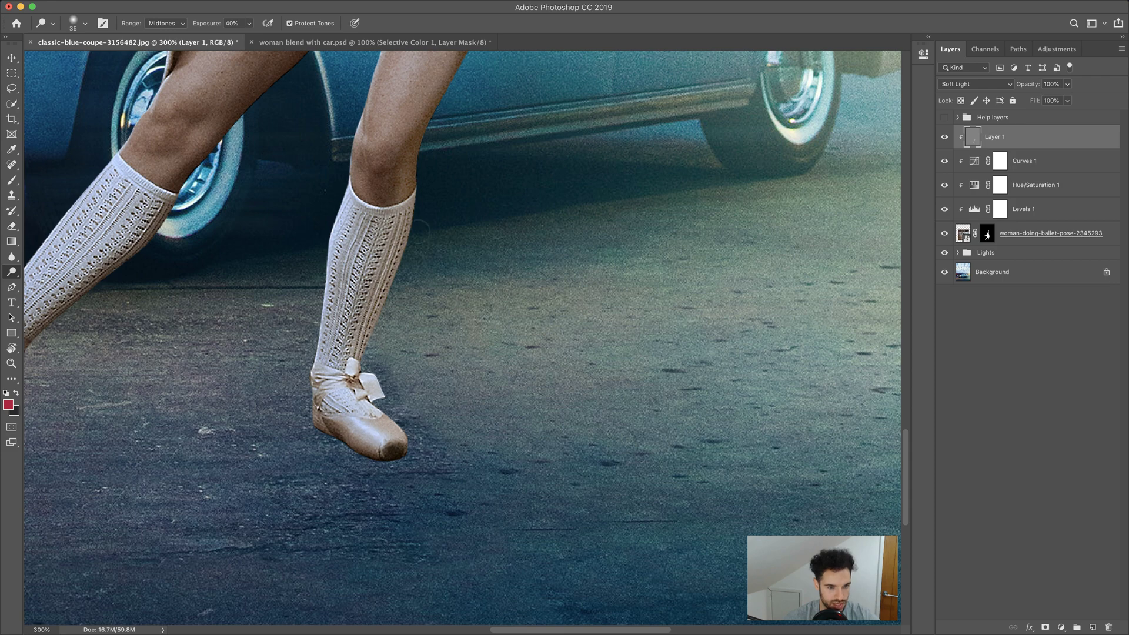
{"action": "key", "text": "bracketright"}
{"action": "left_click_drag", "start_coordinate": [506, 127], "coordinate": [425, 439]}
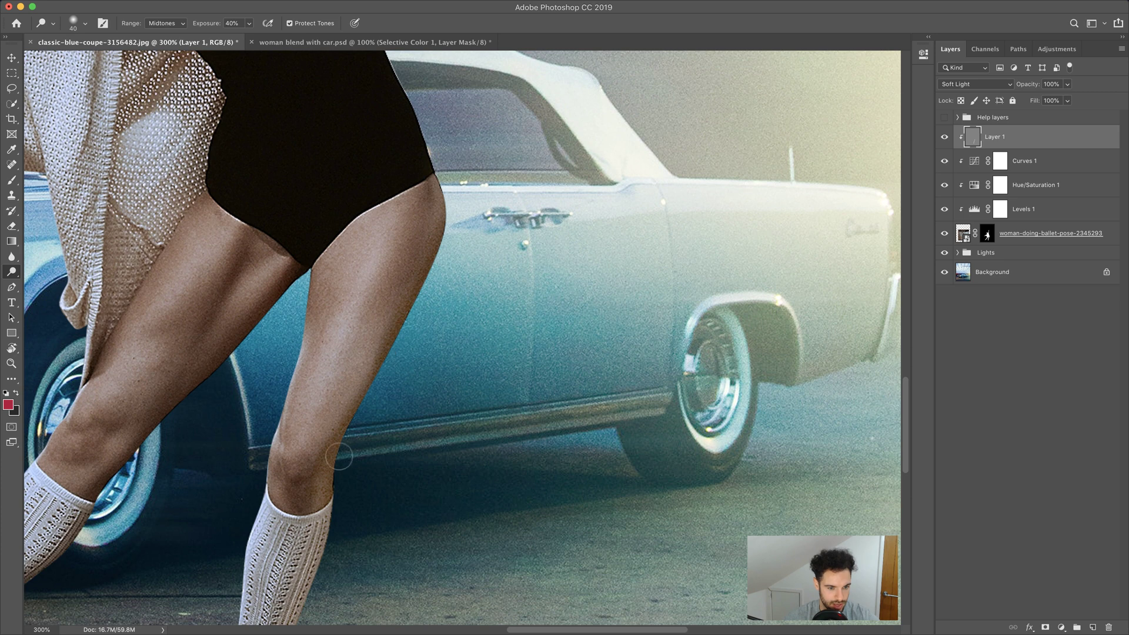
Enlarge the brush to 80 px and dodge the outer side of the standing leg's knee and thigh.
{"action": "key", "text": "bracketright"}
{"action": "key", "text": "bracketright"}
{"action": "key", "text": "bracketright"}
{"action": "key", "text": "bracketright"}
{"action": "key", "text": "bracketright"}
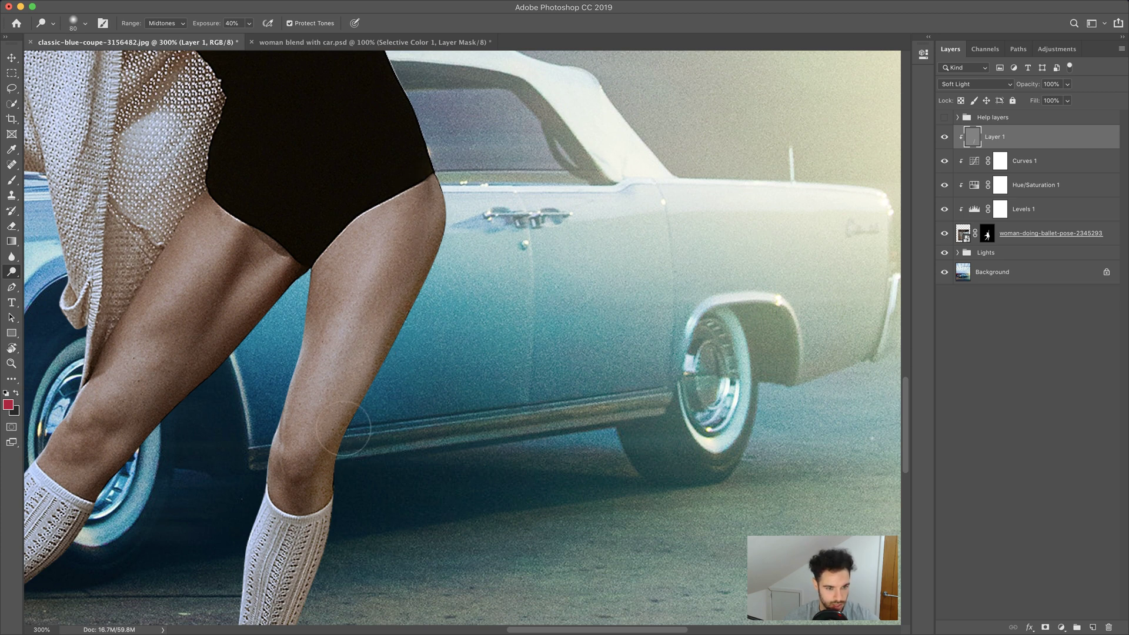
Dodge the cardigan's light-facing edge behind the shoulder and along the raised sleeve with a 60 px brush.
{"action": "scroll", "coordinate": [430, 364], "scroll_direction": "up", "scroll_amount": 5}
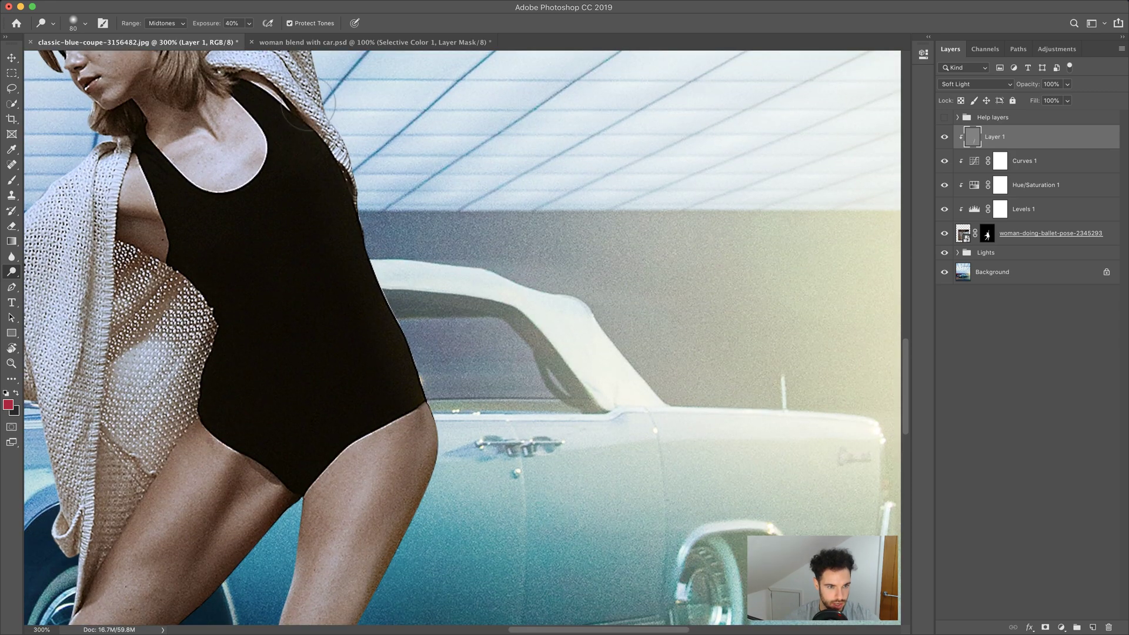
{"action": "left_click_drag", "start_coordinate": [527, 184], "coordinate": [640, 317]}
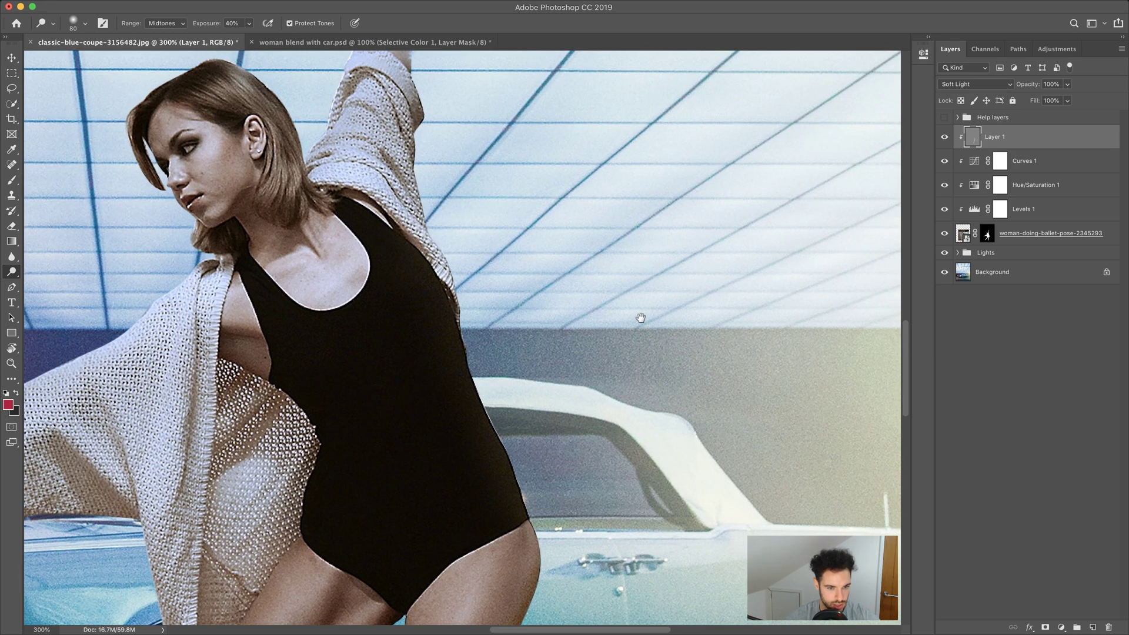
{"action": "left_click_drag", "start_coordinate": [501, 287], "coordinate": [530, 439]}
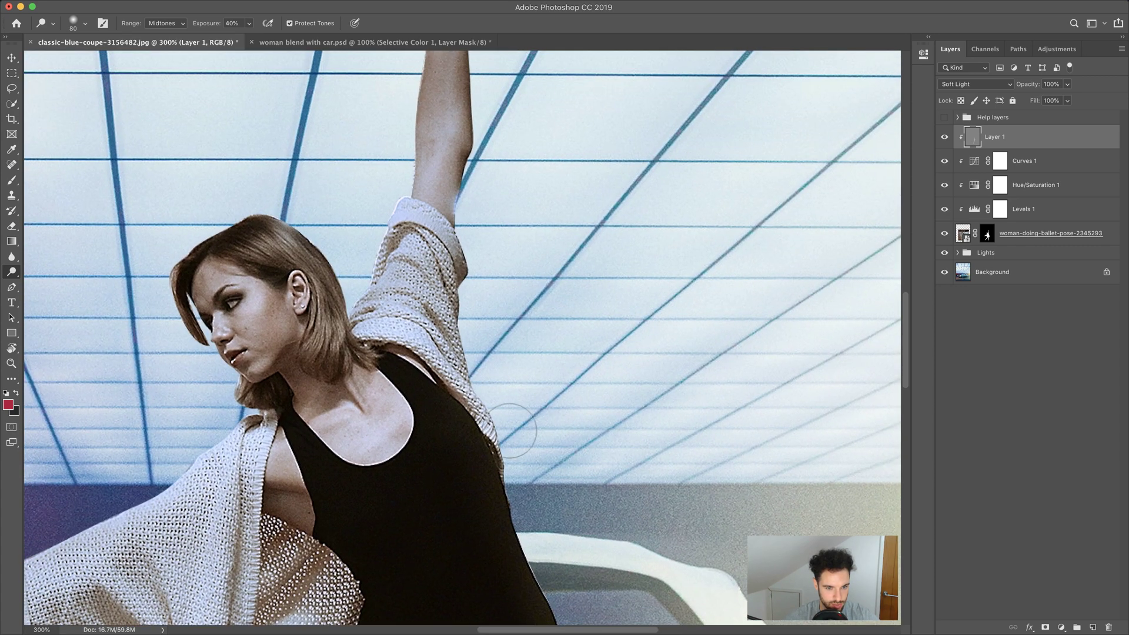
{"action": "key", "text": "bracketleft"}
{"action": "key", "text": "bracketleft"}
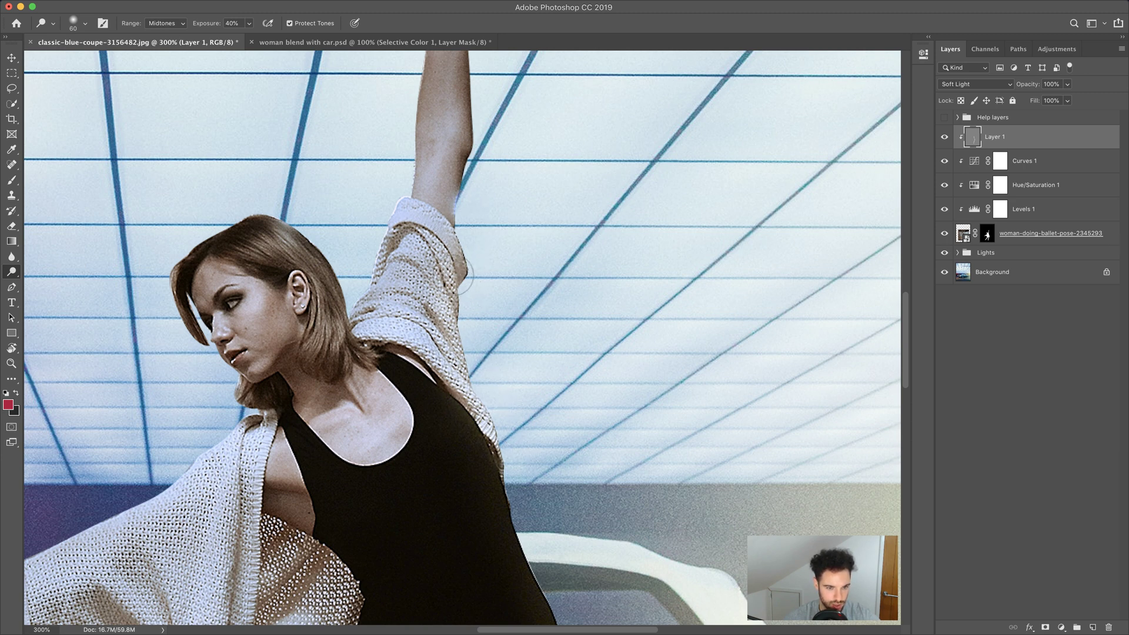
Dodge the raised forearm and hand along their light-facing edge with a 30 px brush, and compare Layer 1 on and off.
{"action": "left_click_drag", "start_coordinate": [522, 205], "coordinate": [553, 523]}
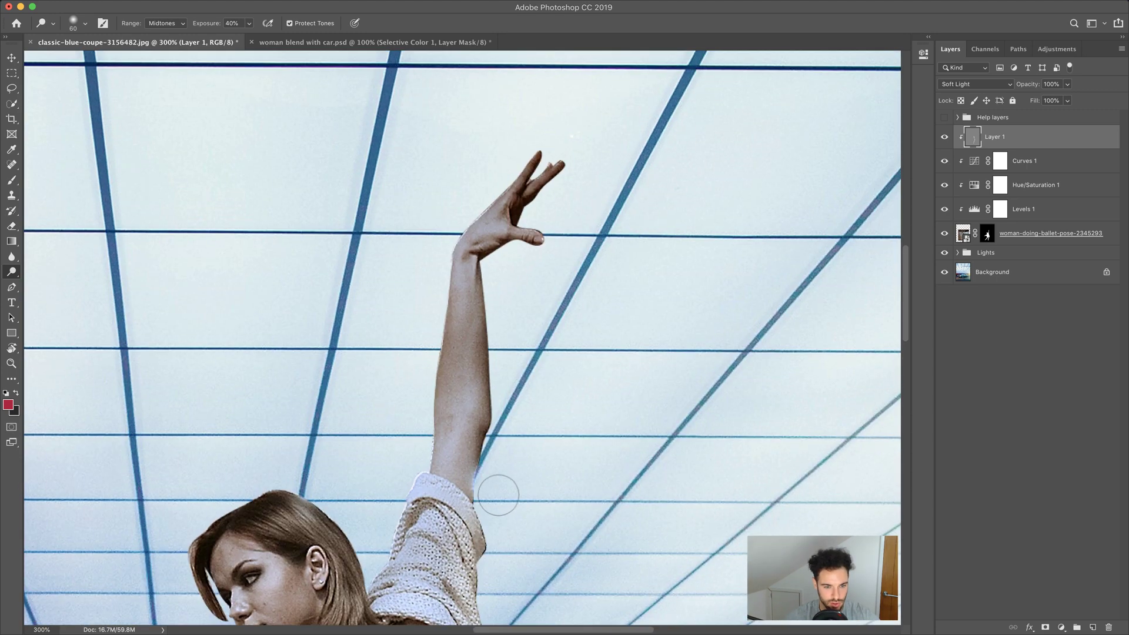
{"action": "key", "text": "bracketleft"}
{"action": "key", "text": "bracketleft"}
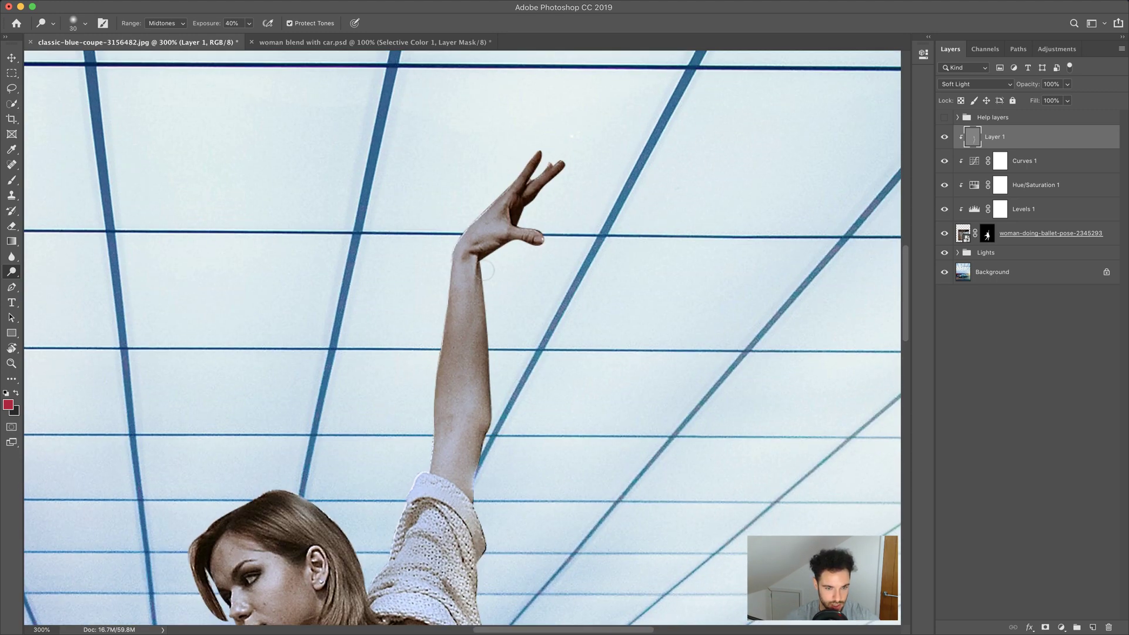
{"action": "mouse_move", "coordinate": [486, 394]}
{"action": "left_mouse_down"}
{"action": "mouse_move", "coordinate": [485, 275]}
{"action": "mouse_move", "coordinate": [493, 423]}
{"action": "left_mouse_up"}
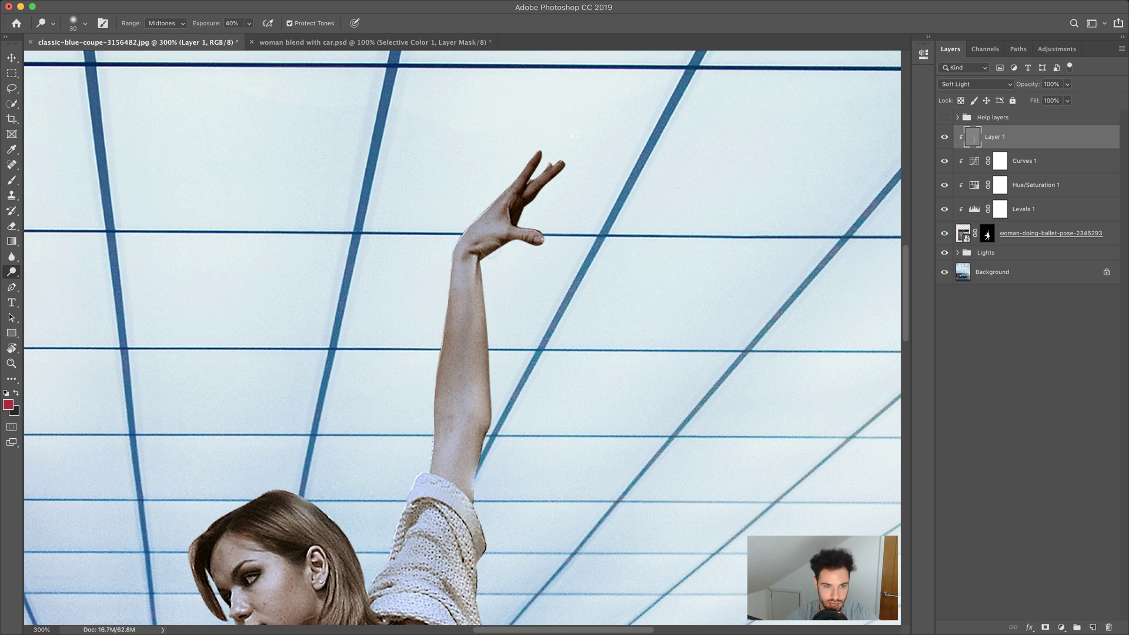
{"action": "key", "text": "bracketleft"}
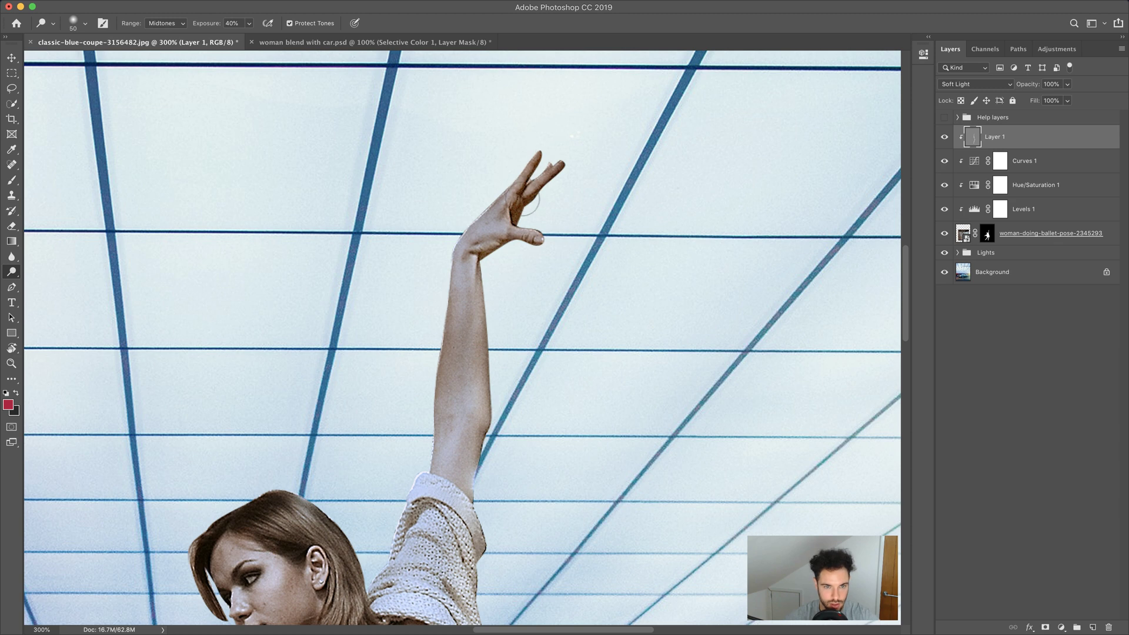
{"action": "left_click", "coordinate": [945, 137]}
{"action": "left_click", "coordinate": [945, 137]}
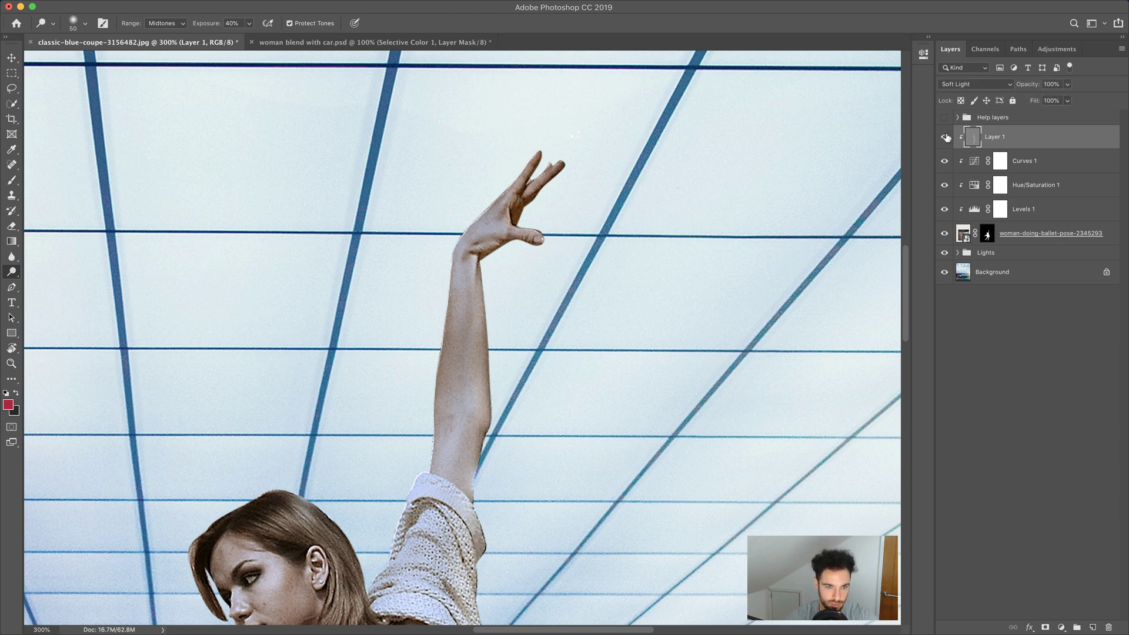
Reduce the brush to 15 px and dodge the head-side edge of the raised arm.
{"action": "key", "text": "bracketleft"}
{"action": "key", "text": "bracketleft"}
{"action": "key", "text": "bracketleft"}
{"action": "scroll", "coordinate": [490, 194], "scroll_direction": "down", "scroll_amount": 10}
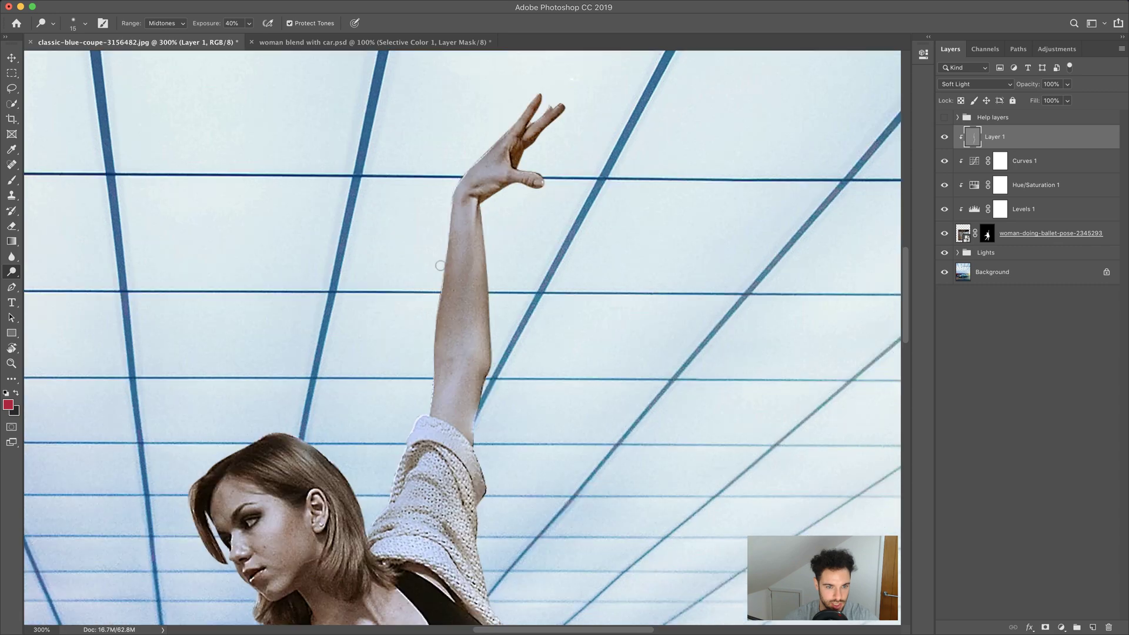
Enlarge the brush to 60 px and dodge the outer edge of the raised cardigan sleeve.
{"action": "key", "text": "bracketright"}
{"action": "key", "text": "bracketright"}
{"action": "key", "text": "bracketright"}
{"action": "key", "text": "bracketright"}
{"action": "key", "text": "bracketright"}
{"action": "key", "text": "bracketright"}
{"action": "key", "text": "bracketright"}
{"action": "key", "text": "bracketright"}
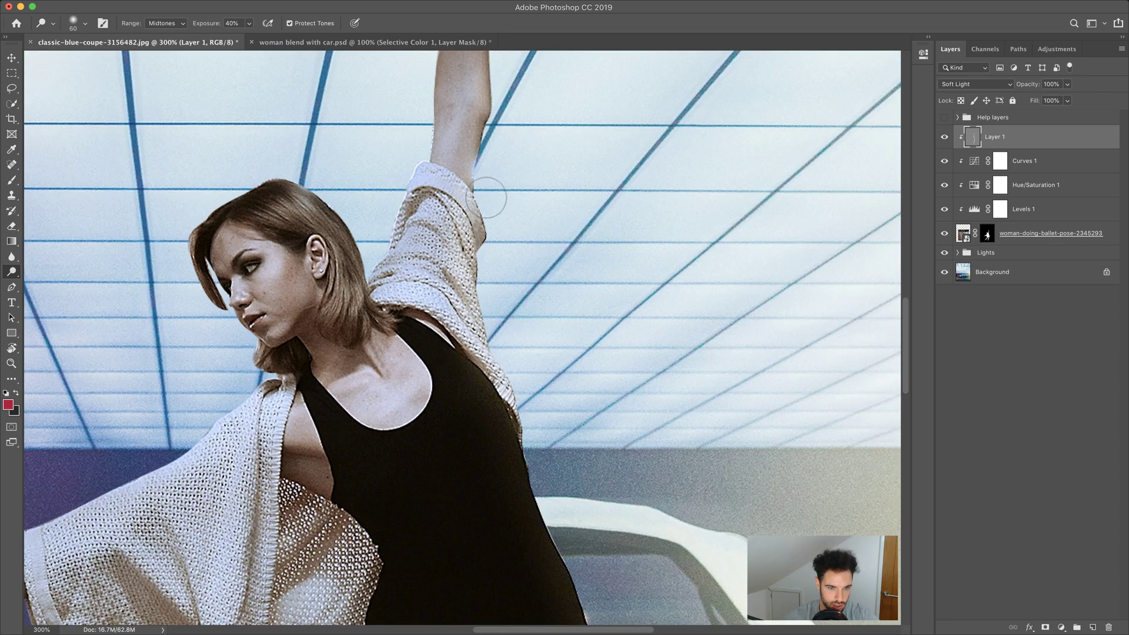
Dodge the top edge of the dancer's hair with a 20 px brush.
{"action": "key", "text": "bracketleft"}
{"action": "key", "text": "bracketleft"}
{"action": "scroll", "coordinate": [447, 385], "scroll_direction": "left", "scroll_amount": 5}
{"action": "scroll", "coordinate": [447, 386], "scroll_direction": "up", "scroll_amount": 3}
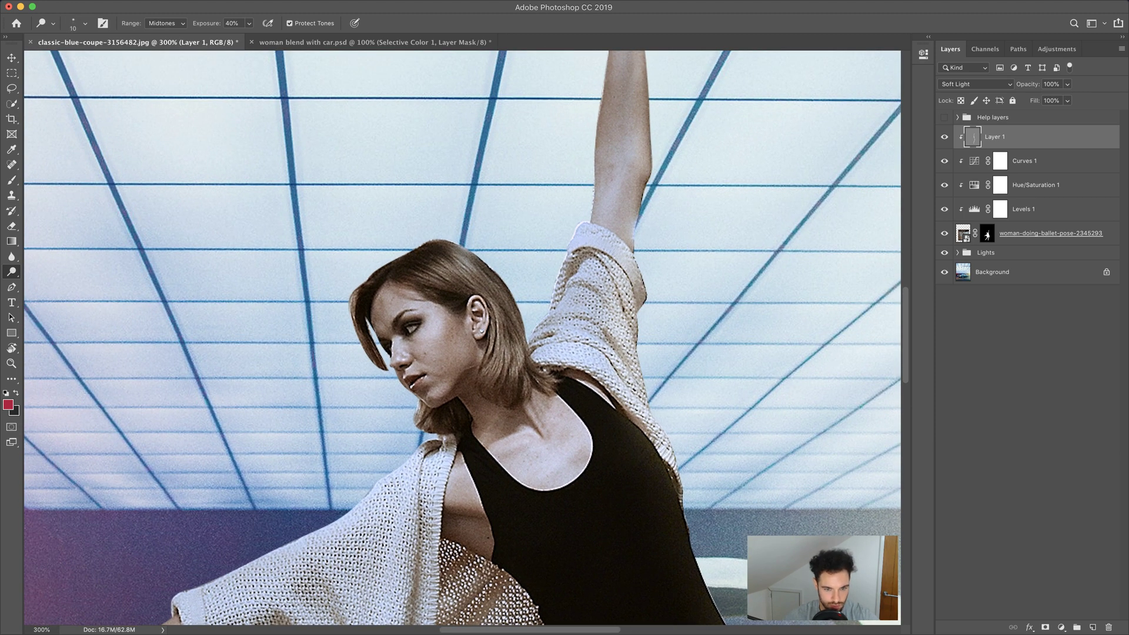
{"action": "key", "text": "bracketright"}
{"action": "key", "text": "bracketright"}
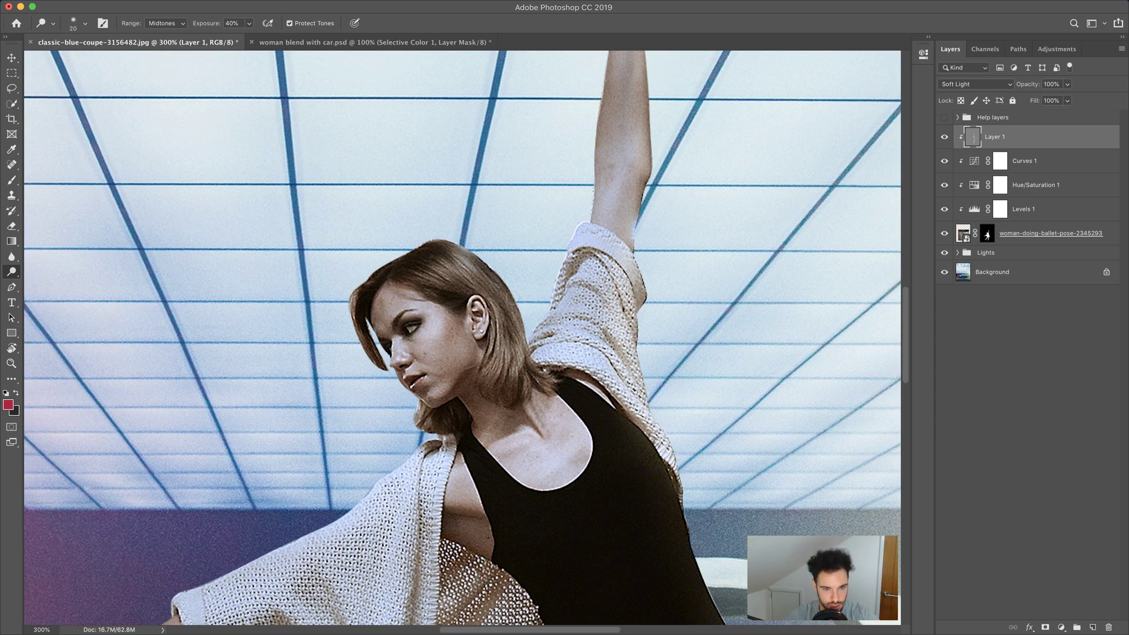
{"action": "key", "text": "bracketright"}
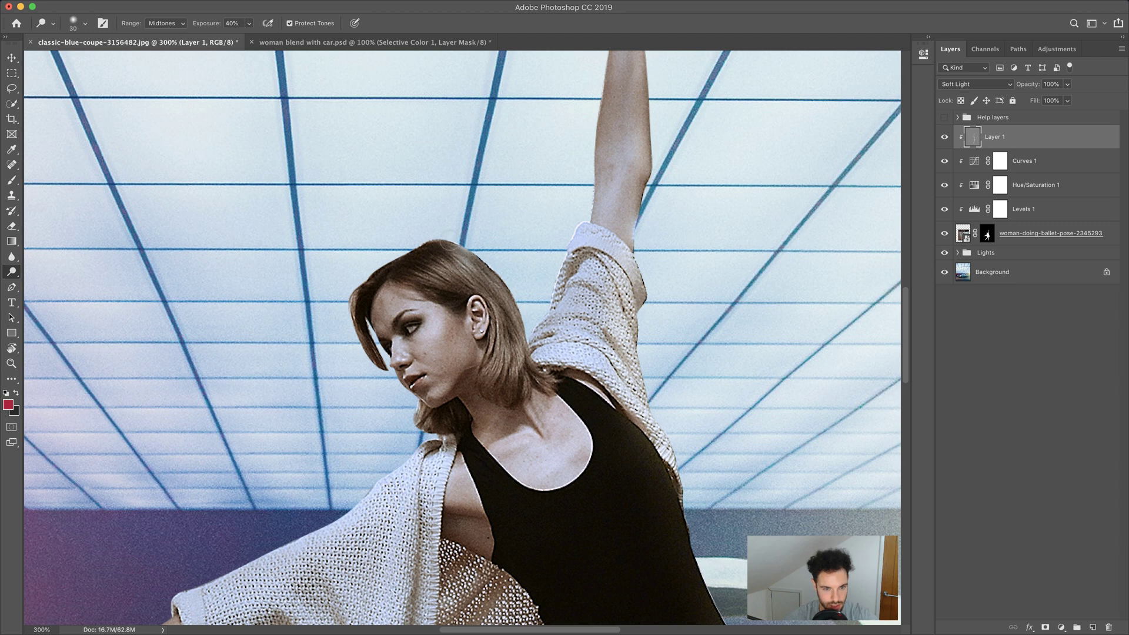
{"action": "key", "text": "bracketleft"}
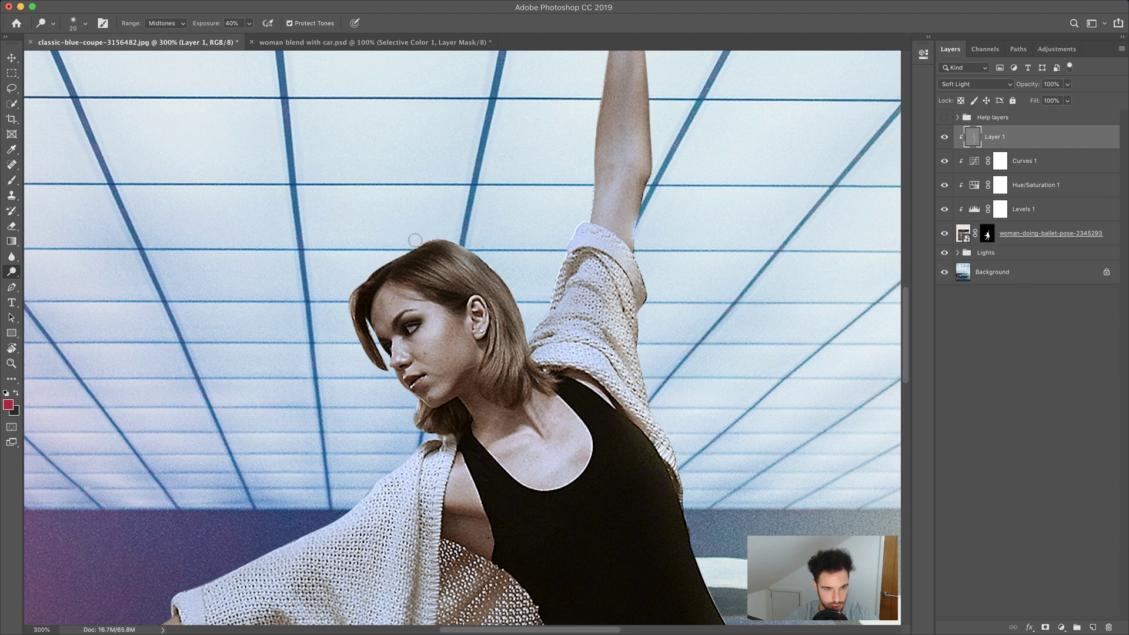
Dodge the front edge of the hair framing the face at 400% zoom, varying the brush between 20 and 35 px.
{"action": "left_click", "coordinate": [11, 363]}
{"action": "right_click", "coordinate": [78, 366]}
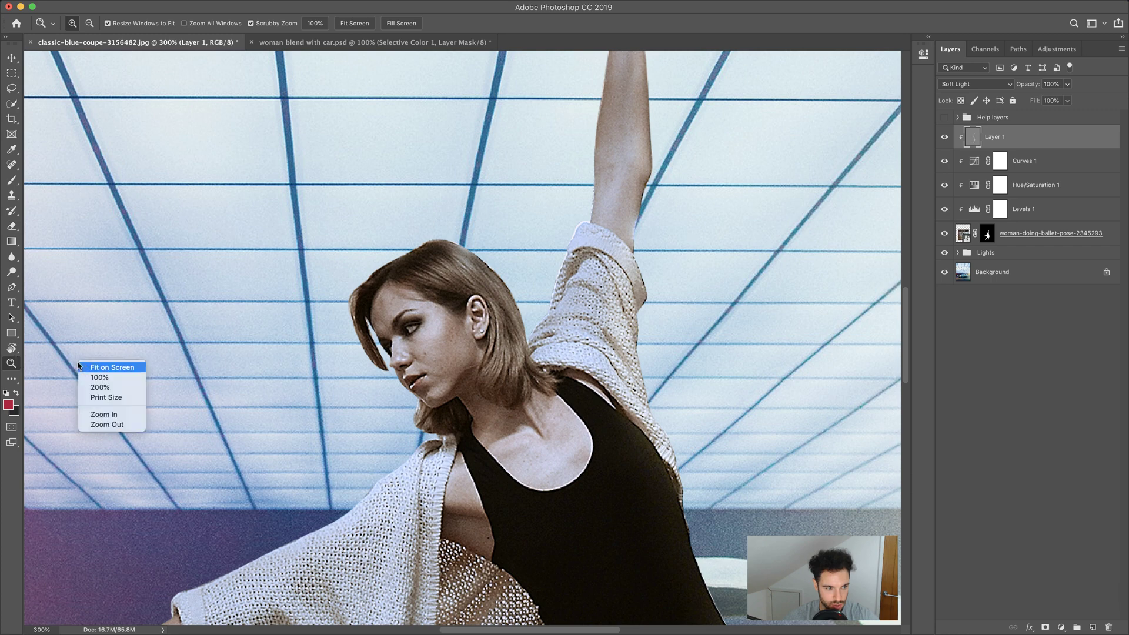
{"action": "left_click", "coordinate": [80, 367]}
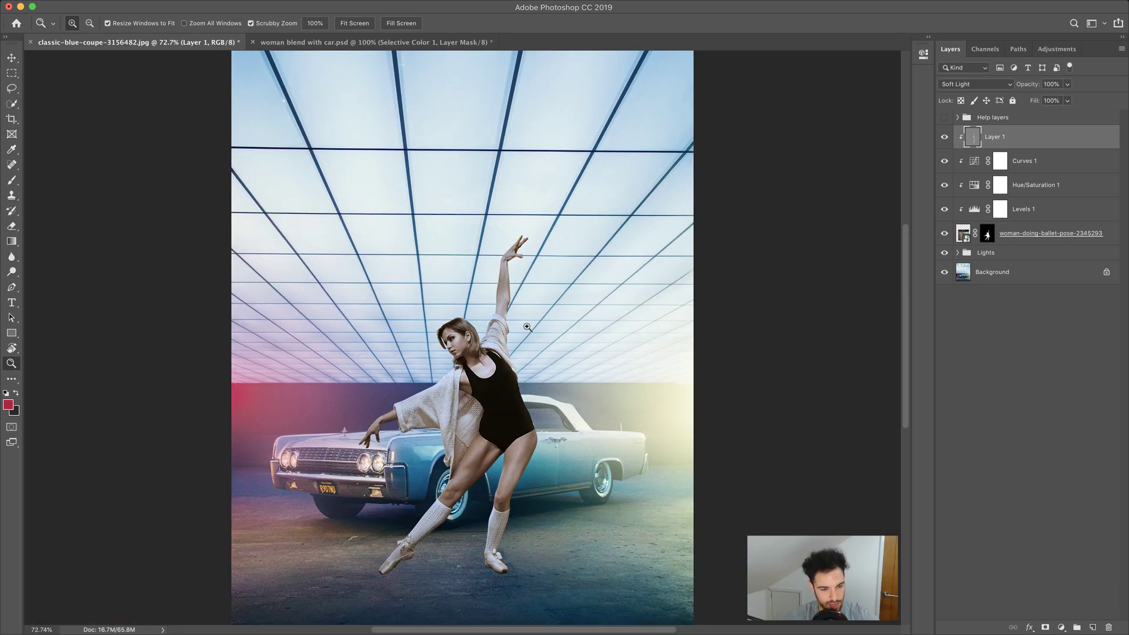
{"action": "left_click_drag", "start_coordinate": [527, 327], "coordinate": [249, 323]}
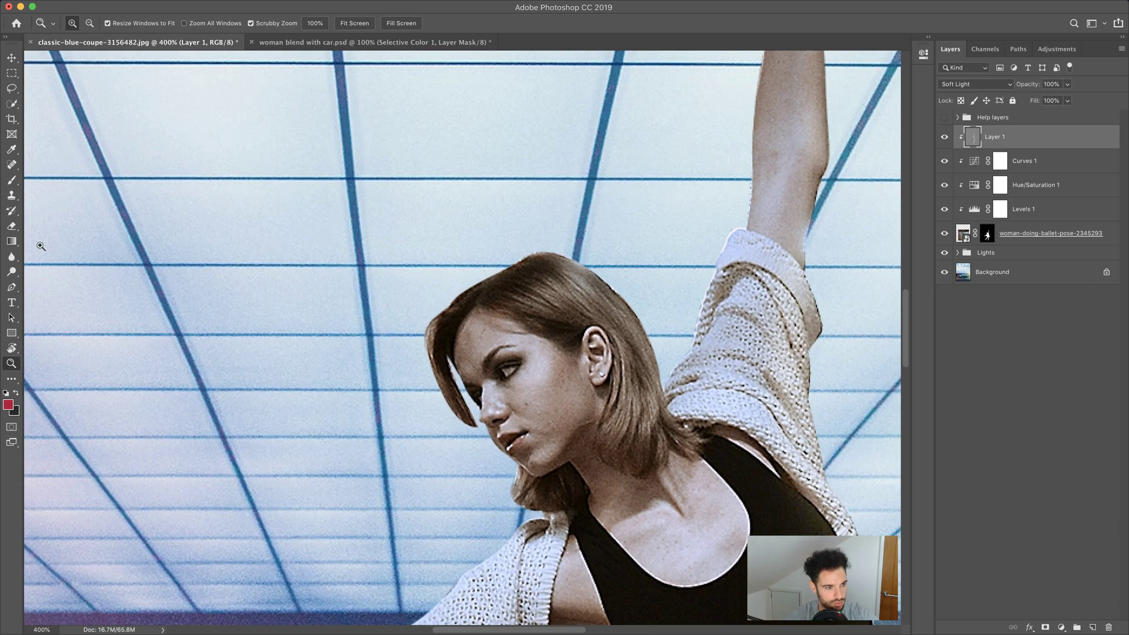
{"action": "left_click", "coordinate": [11, 271]}
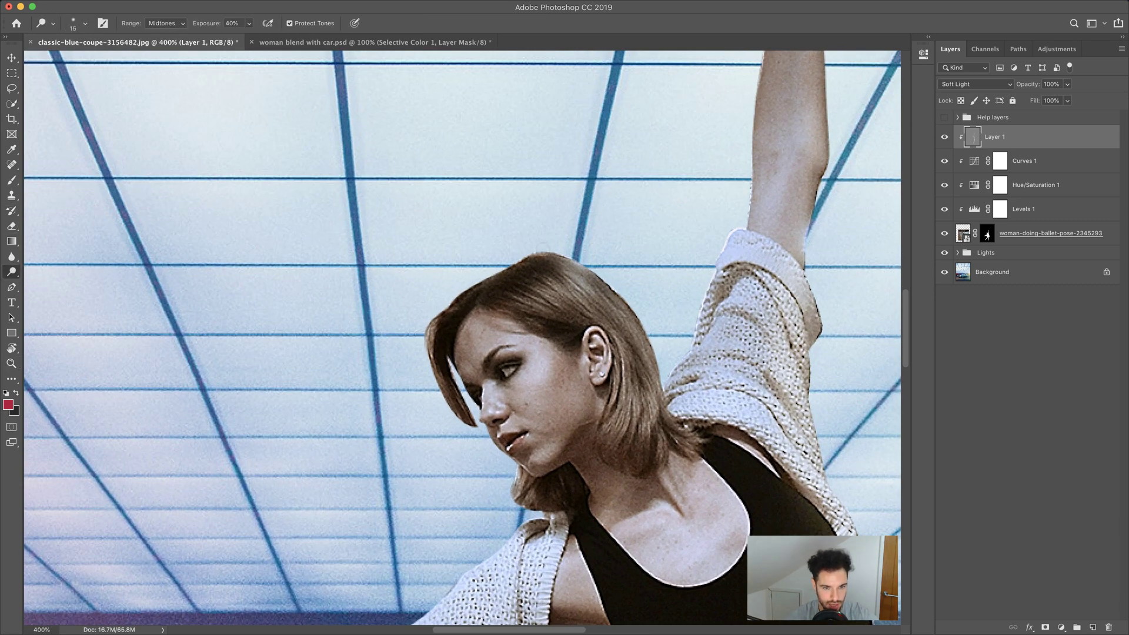
{"action": "key", "text": "bracketright"}
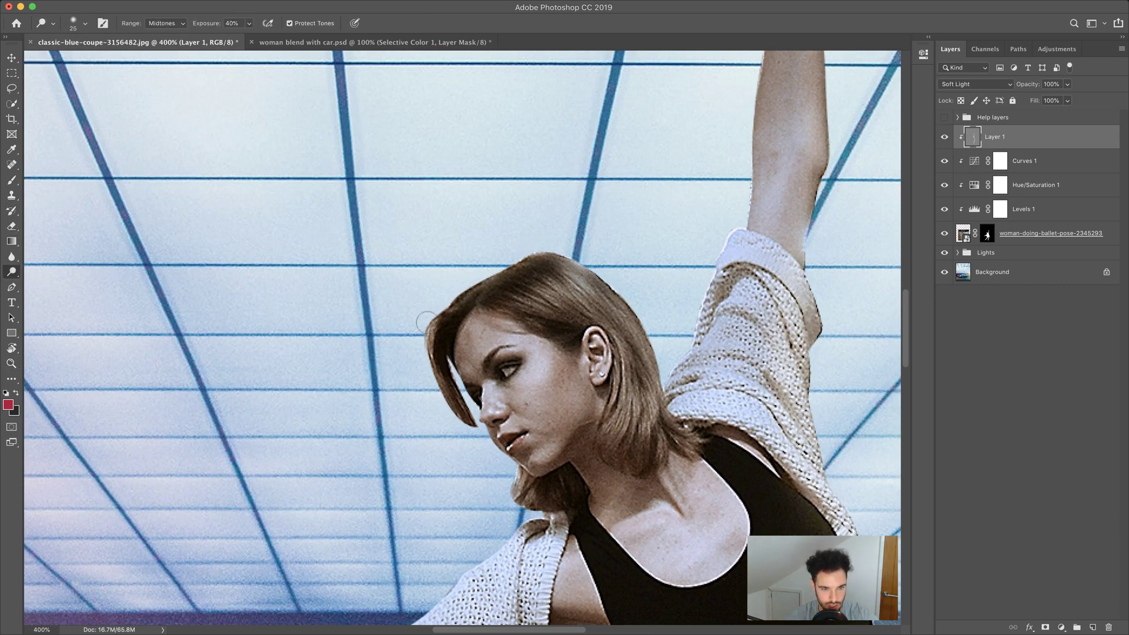
{"action": "key", "text": "bracketleft"}
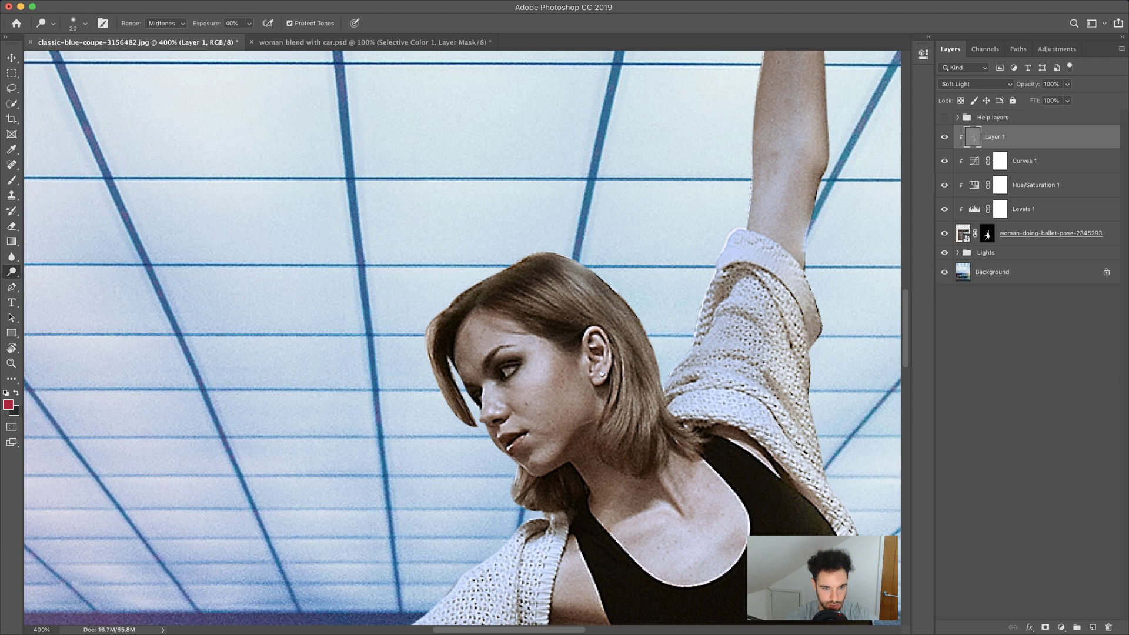
{"action": "key", "text": "bracketright"}
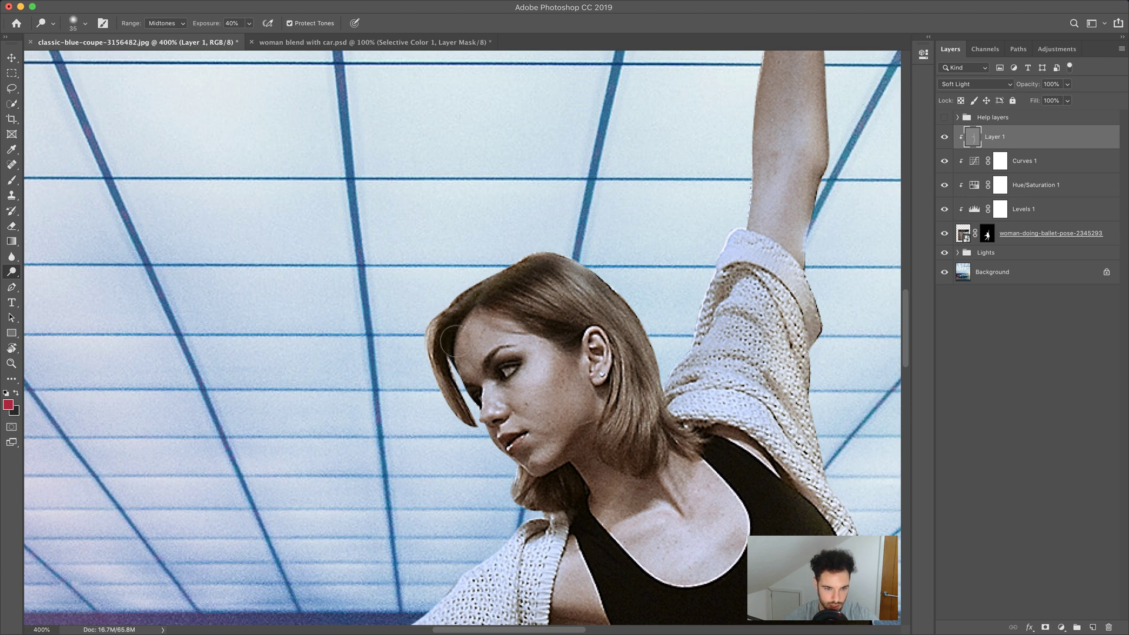
{"action": "key", "text": "bracketleft"}
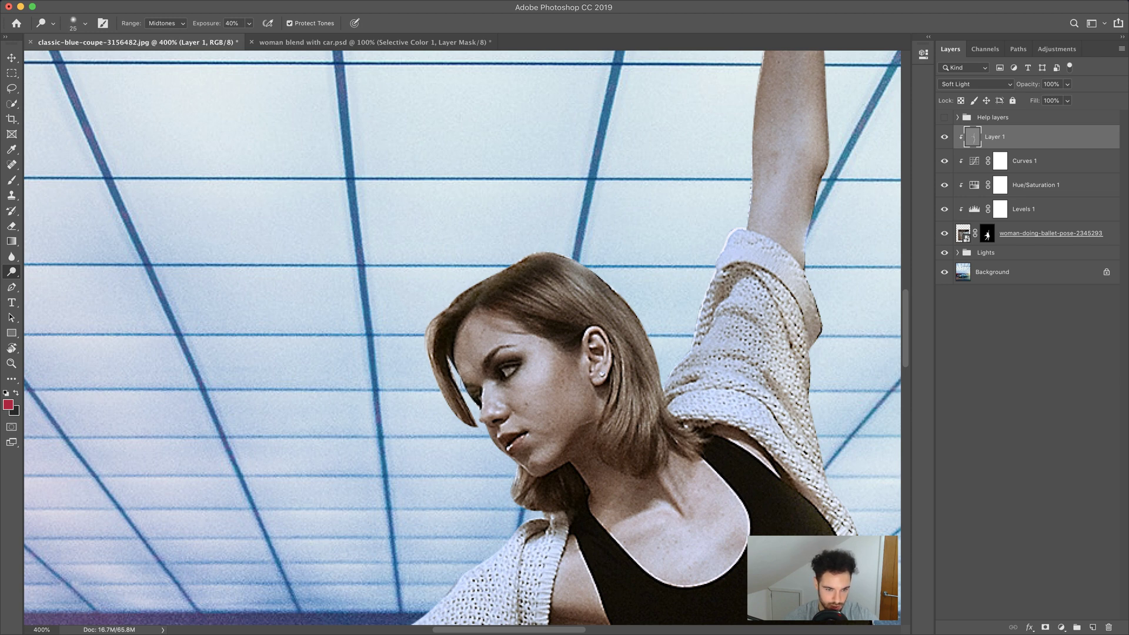
Dodge the edge of the hair beside the face and below the chin with a brush of 15 to 30 px.
{"action": "key", "text": "bracketright"}
{"action": "key", "text": "bracketleft"}
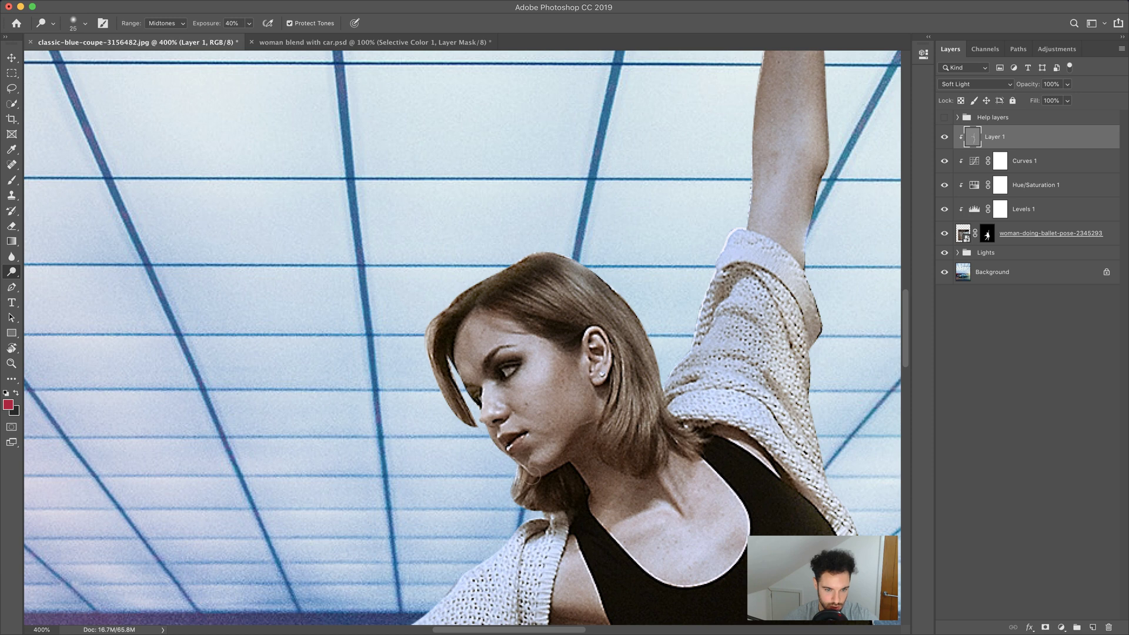
{"action": "key", "text": "bracketleft"}
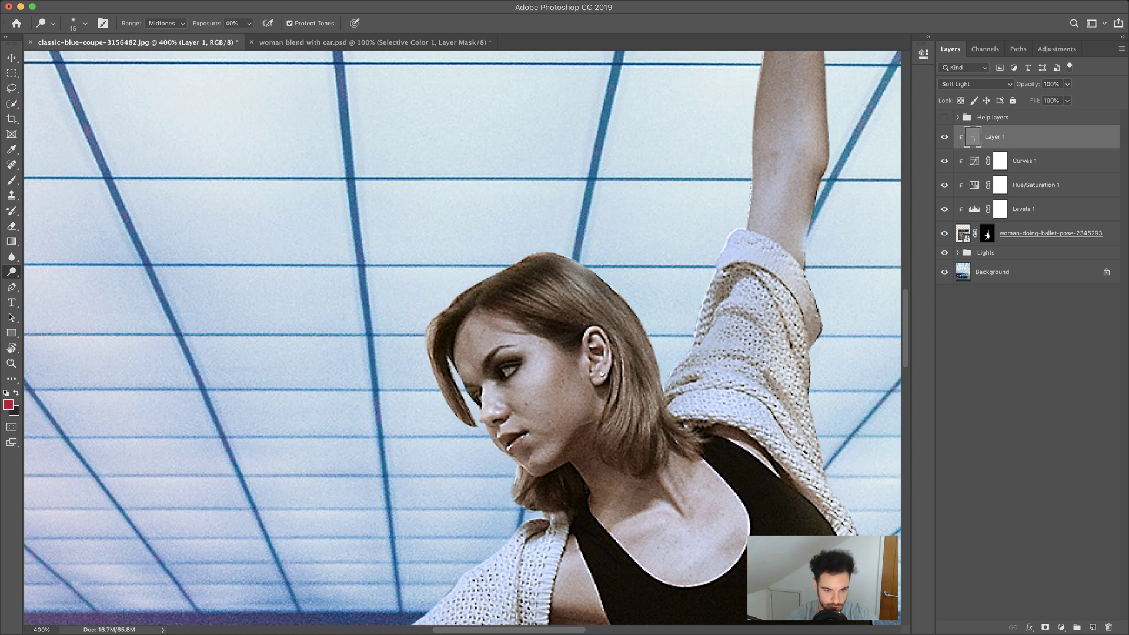
{"action": "key", "text": "bracketright"}
{"action": "key", "text": "bracketright"}
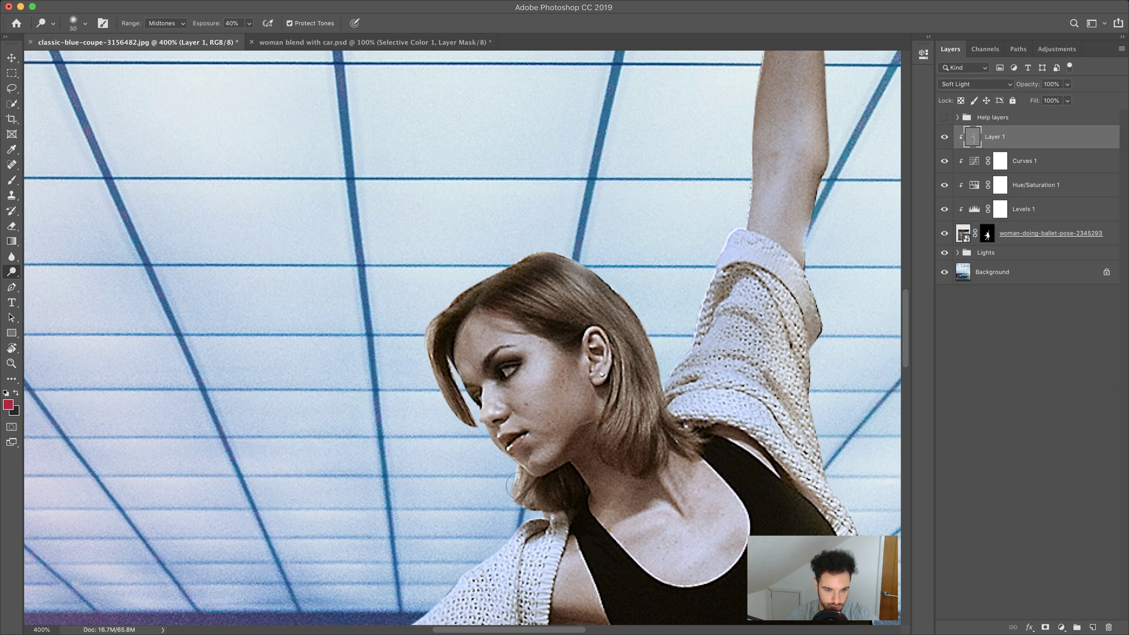
{"action": "key", "text": "bracketleft"}
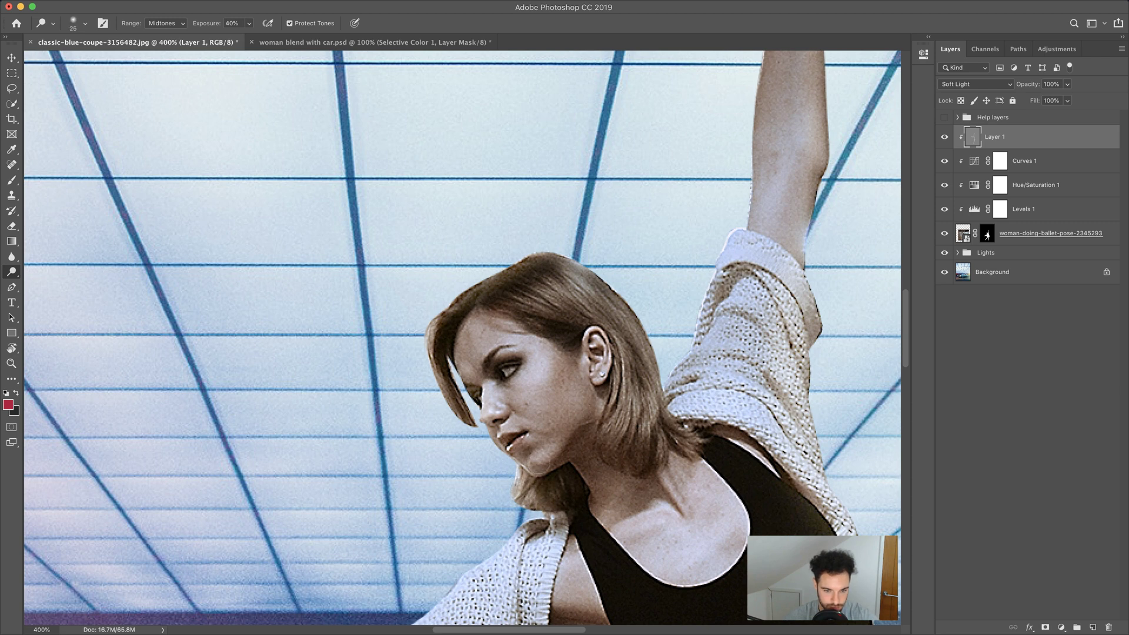
{"action": "key", "text": "bracketleft"}
Fit the whole image on screen to check the dodging on the hair.
{"action": "left_click_drag", "start_coordinate": [458, 490], "coordinate": [523, 326]}
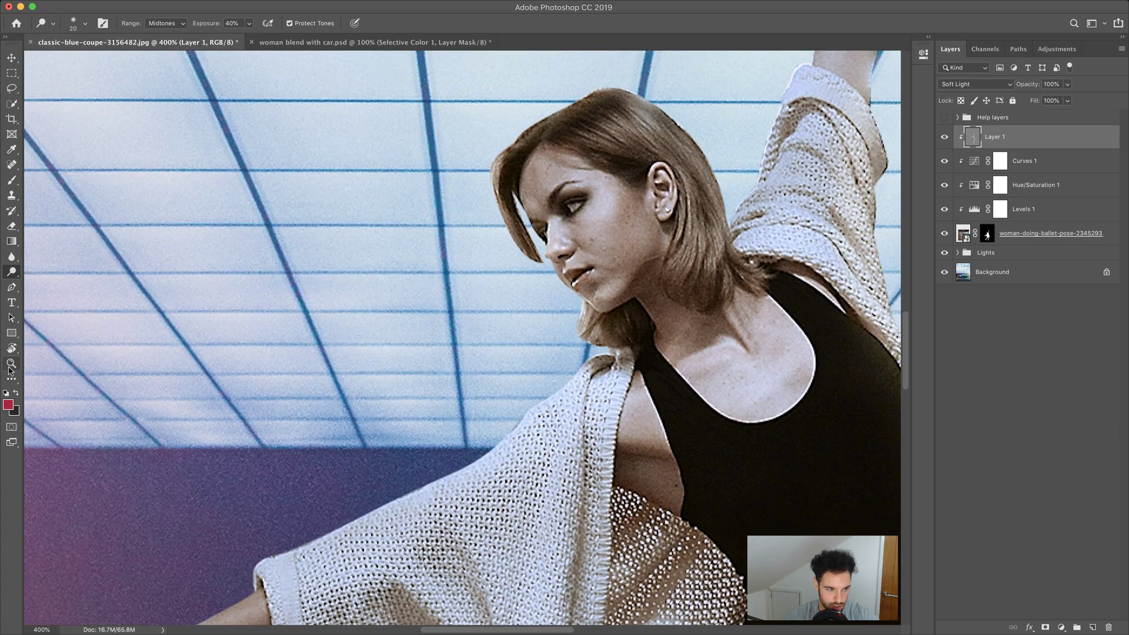
{"action": "key", "text": "z"}
{"action": "right_click", "coordinate": [191, 367]}
{"action": "left_click", "coordinate": [214, 373]}
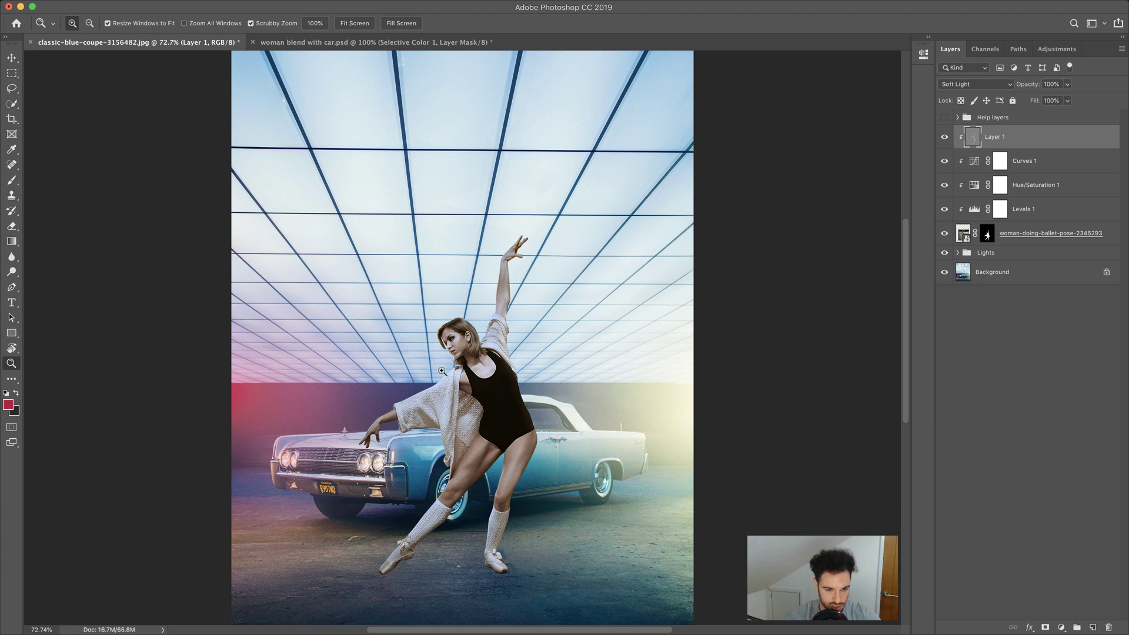
Dodge the upper edge of the outstretched cardigan sleeve from the cuff toward the shoulder at 400% zoom, starting with a 20 px brush.
{"action": "left_click_drag", "start_coordinate": [415, 388], "coordinate": [415, 388]}
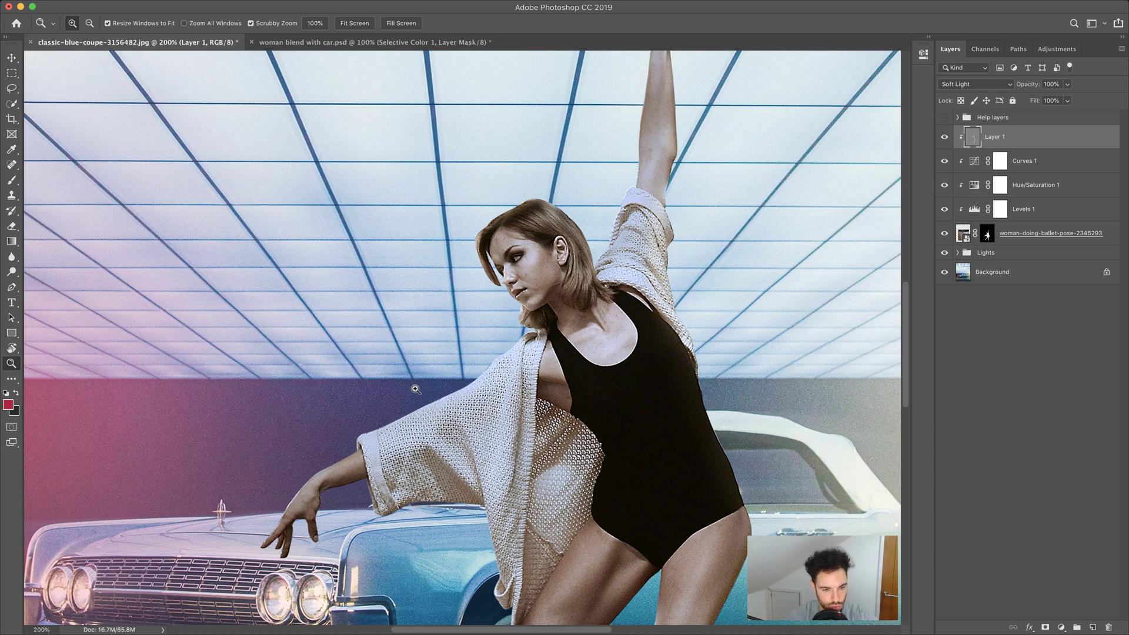
{"action": "left_click", "coordinate": [503, 361]}
{"action": "left_click", "coordinate": [503, 362]}
{"action": "key", "text": "o"}
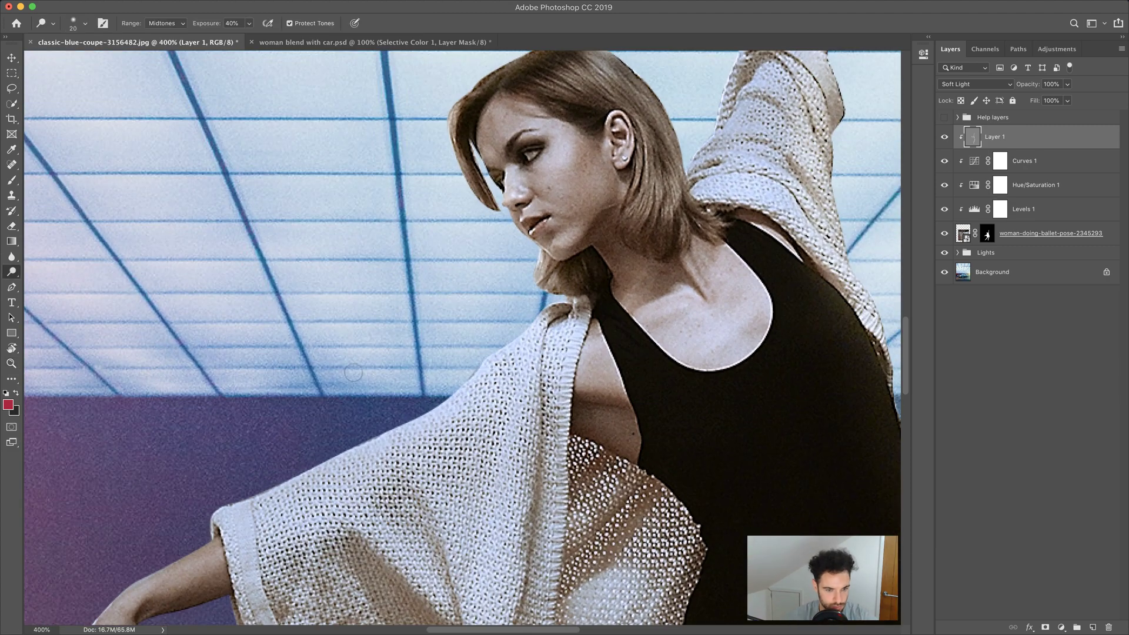
{"action": "left_click_drag", "start_coordinate": [229, 513], "coordinate": [249, 508]}
{"action": "left_click_drag", "start_coordinate": [191, 469], "coordinate": [540, 235]}
{"action": "key", "text": "bracketleft"}
{"action": "key", "text": "bracketleft"}
Dodge the edges of the outstretched forearm and hand with a progressively smaller brush.
{"action": "left_click_drag", "start_coordinate": [558, 317], "coordinate": [487, 348]}
{"action": "mouse_move", "coordinate": [422, 420]}
{"action": "left_mouse_down"}
{"action": "mouse_move", "coordinate": [381, 488]}
{"action": "mouse_move", "coordinate": [411, 519]}
{"action": "left_mouse_up"}
{"action": "key", "text": "bracketleft"}
{"action": "key", "text": "bracketleft"}
{"action": "key", "text": "bracketleft"}
{"action": "key", "text": "bracketleft"}
{"action": "key", "text": "bracketleft"}
{"action": "key", "text": "bracketleft"}
{"action": "left_click_drag", "start_coordinate": [579, 361], "coordinate": [601, 430]}
Enlarge the brush to 25 px and dodge the light-facing parts of the cardigan on the outstretched side.
{"action": "key", "text": "bracketright"}
{"action": "key", "text": "bracketright"}
{"action": "key", "text": "bracketright"}
{"action": "key", "text": "bracketright"}
{"action": "key", "text": "bracketright"}
{"action": "key", "text": "bracketright"}
{"action": "key", "text": "bracketright"}
{"action": "key", "text": "bracketright"}
{"action": "left_click_drag", "start_coordinate": [739, 266], "coordinate": [455, 271]}
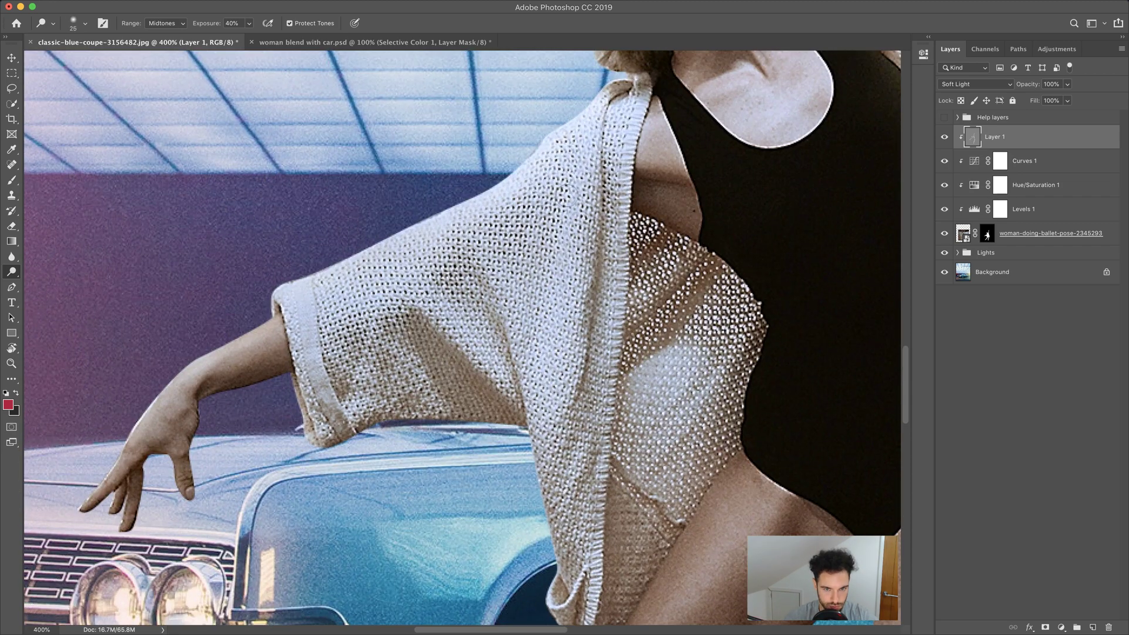
{"action": "mouse_move", "coordinate": [469, 493]}
{"action": "left_mouse_down"}
{"action": "mouse_move", "coordinate": [487, 190]}
{"action": "mouse_move", "coordinate": [425, 291]}
{"action": "left_mouse_up"}
{"action": "mouse_move", "coordinate": [489, 232]}
{"action": "left_mouse_down"}
{"action": "mouse_move", "coordinate": [513, 399]}
{"action": "mouse_move", "coordinate": [499, 264]}
{"action": "left_mouse_up"}
{"action": "mouse_move", "coordinate": [538, 430]}
{"action": "left_mouse_down"}
{"action": "mouse_move", "coordinate": [534, 482]}
{"action": "mouse_move", "coordinate": [653, 202]}
{"action": "left_mouse_up"}
Dodge the remaining fine edges of the dancer's upper body and cardigan with smaller brushes.
{"action": "key", "text": "bracketleft"}
{"action": "key", "text": "bracketleft"}
{"action": "key", "text": "bracketleft"}
{"action": "key", "text": "bracketleft"}
{"action": "key", "text": "bracketleft"}
{"action": "mouse_move", "coordinate": [614, 299]}
{"action": "left_mouse_down"}
{"action": "mouse_move", "coordinate": [661, 220]}
{"action": "mouse_move", "coordinate": [456, 485]}
{"action": "mouse_move", "coordinate": [670, 252]}
{"action": "mouse_move", "coordinate": [504, 432]}
{"action": "mouse_move", "coordinate": [492, 475]}
{"action": "left_mouse_up"}
{"action": "key", "text": "bracketleft"}
{"action": "mouse_move", "coordinate": [786, 76]}
{"action": "left_mouse_down"}
{"action": "mouse_move", "coordinate": [541, 416]}
{"action": "mouse_move", "coordinate": [282, 235]}
{"action": "mouse_move", "coordinate": [237, 142]}
{"action": "left_mouse_up"}
{"action": "key", "text": "bracketleft"}
{"action": "key", "text": "bracketleft"}
{"action": "key", "text": "bracketleft"}
{"action": "mouse_move", "coordinate": [537, 336]}
{"action": "left_mouse_down"}
{"action": "mouse_move", "coordinate": [527, 412]}
{"action": "mouse_move", "coordinate": [552, 224]}
{"action": "left_mouse_up"}
{"action": "left_click_drag", "start_coordinate": [538, 217], "coordinate": [495, 498]}
{"action": "mouse_move", "coordinate": [526, 402]}
{"action": "left_mouse_down"}
{"action": "mouse_move", "coordinate": [590, 162]}
{"action": "mouse_move", "coordinate": [519, 436]}
{"action": "left_mouse_up"}
{"action": "left_click_drag", "start_coordinate": [500, 117], "coordinate": [494, 564]}
Fit the whole image on screen to review the dodging across the dancer's body.
{"action": "key", "text": "super+minus"}
{"action": "key", "text": "super+minus"}
{"action": "key", "text": "super+minus"}
{"action": "left_click", "coordinate": [493, 380]}
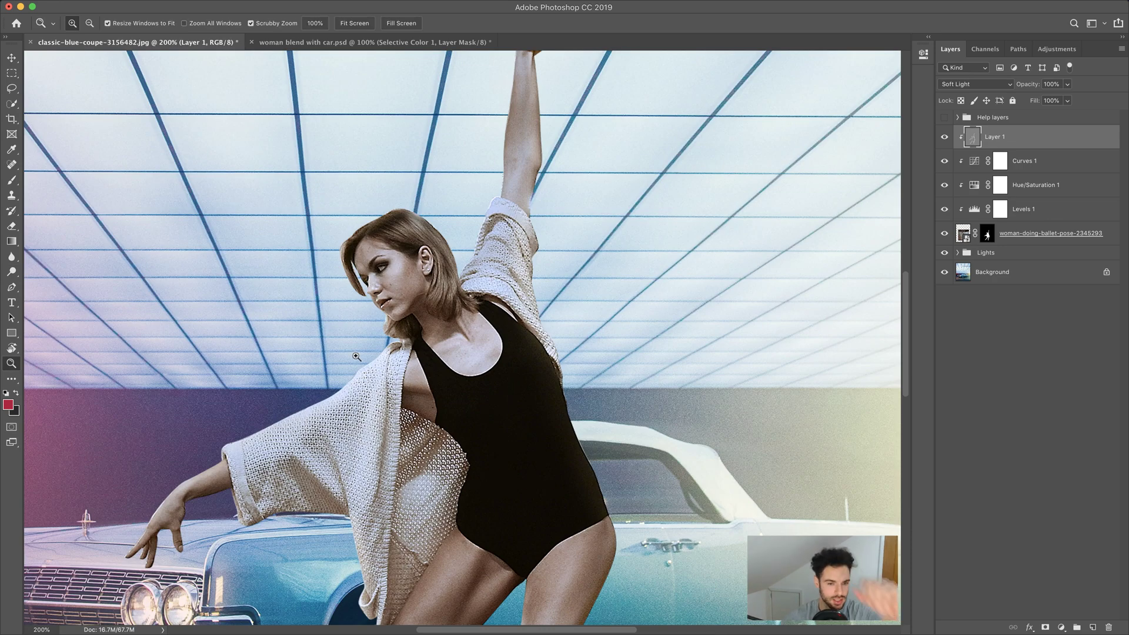
{"action": "right_click", "coordinate": [356, 357]}
{"action": "left_click", "coordinate": [367, 361]}
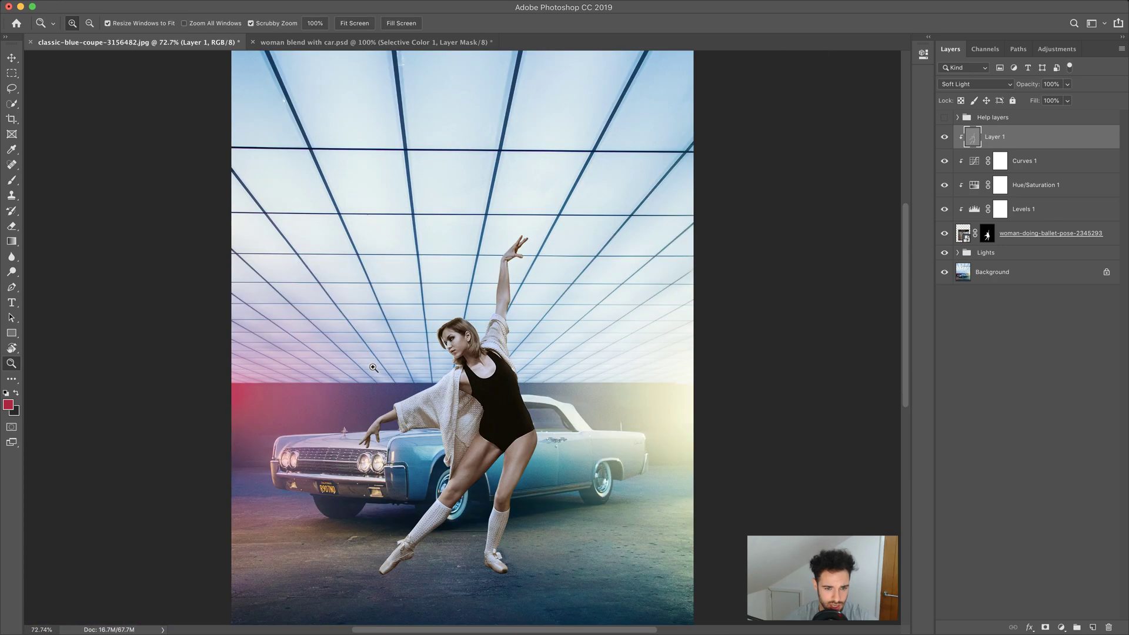
Toggle the visibility of the dodging layer to compare the dancer before and after the highlights.
{"action": "left_click", "coordinate": [422, 378]}
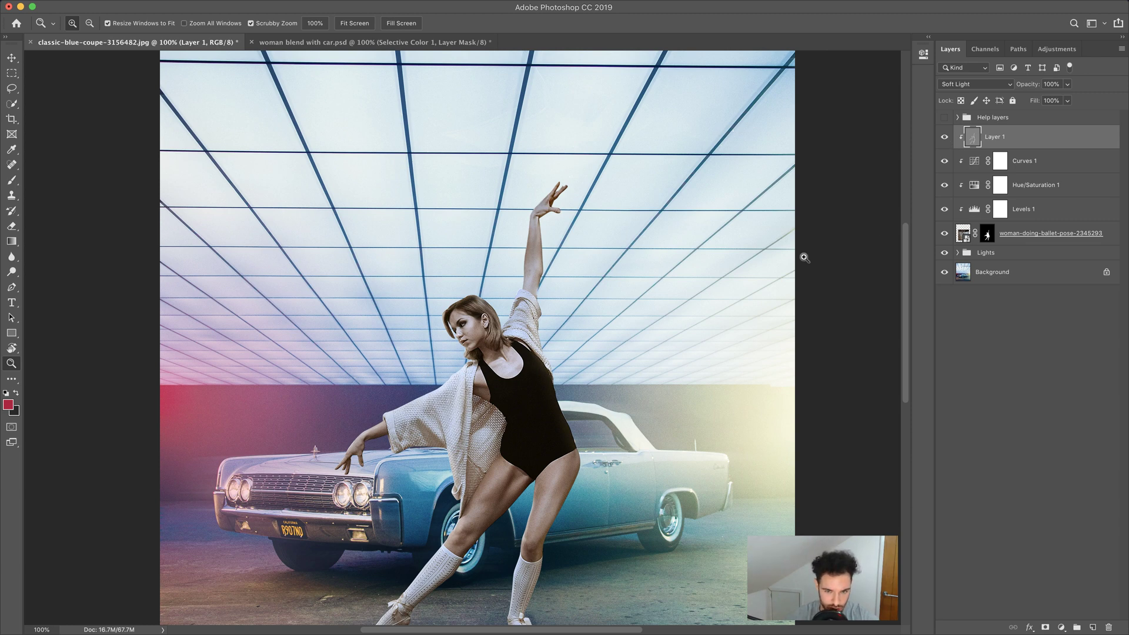
{"action": "left_click_drag", "start_coordinate": [718, 295], "coordinate": [737, 230]}
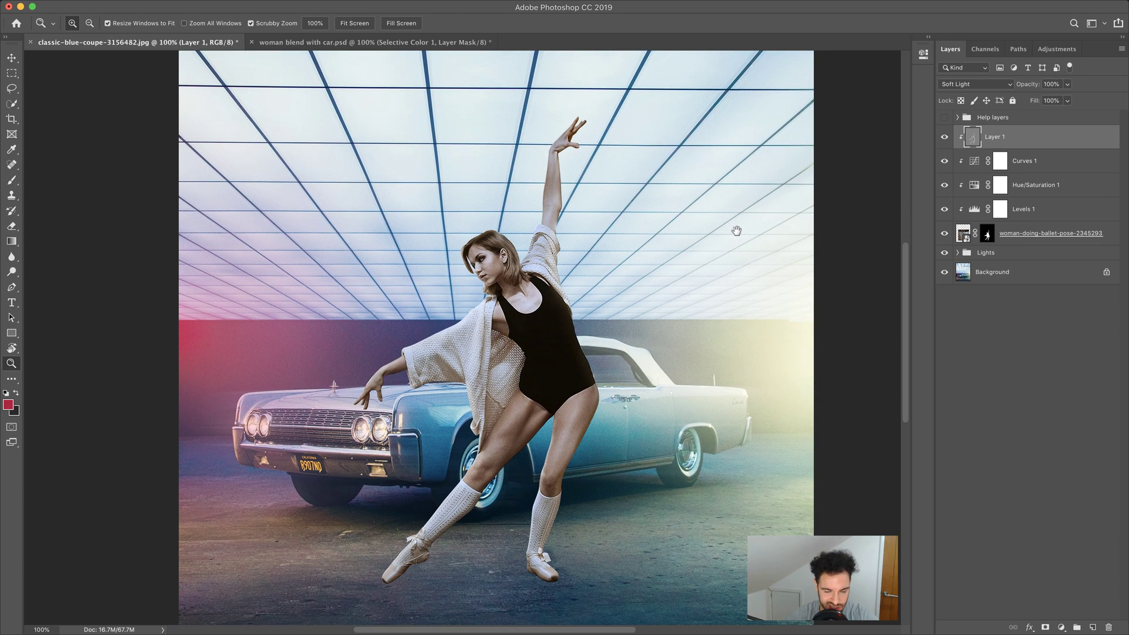
{"action": "left_click", "coordinate": [944, 139]}
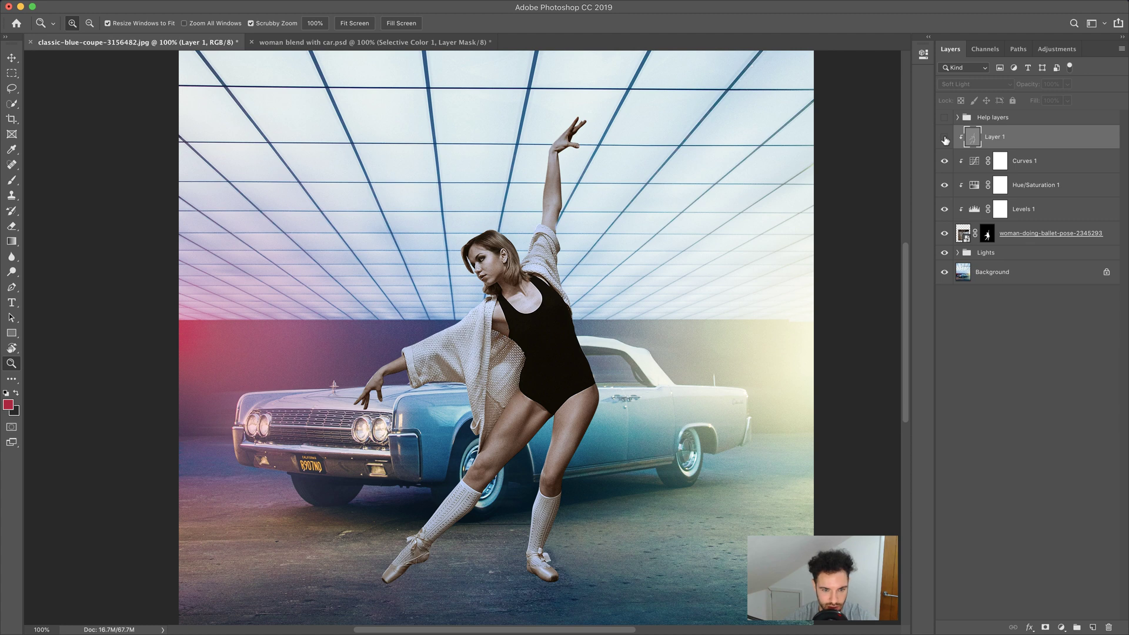
{"action": "left_click", "coordinate": [944, 139]}
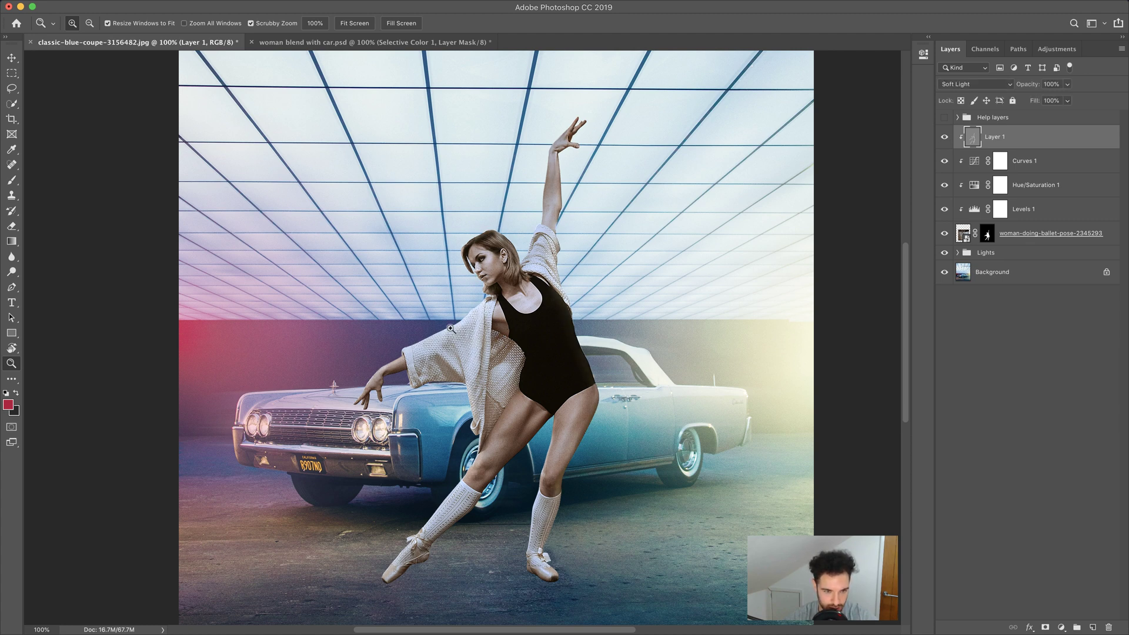
Return to the Dodge tool at 40% exposure and enlarge its brush to 70 px for broader highlights on the dancer.
{"action": "left_click", "coordinate": [373, 377]}
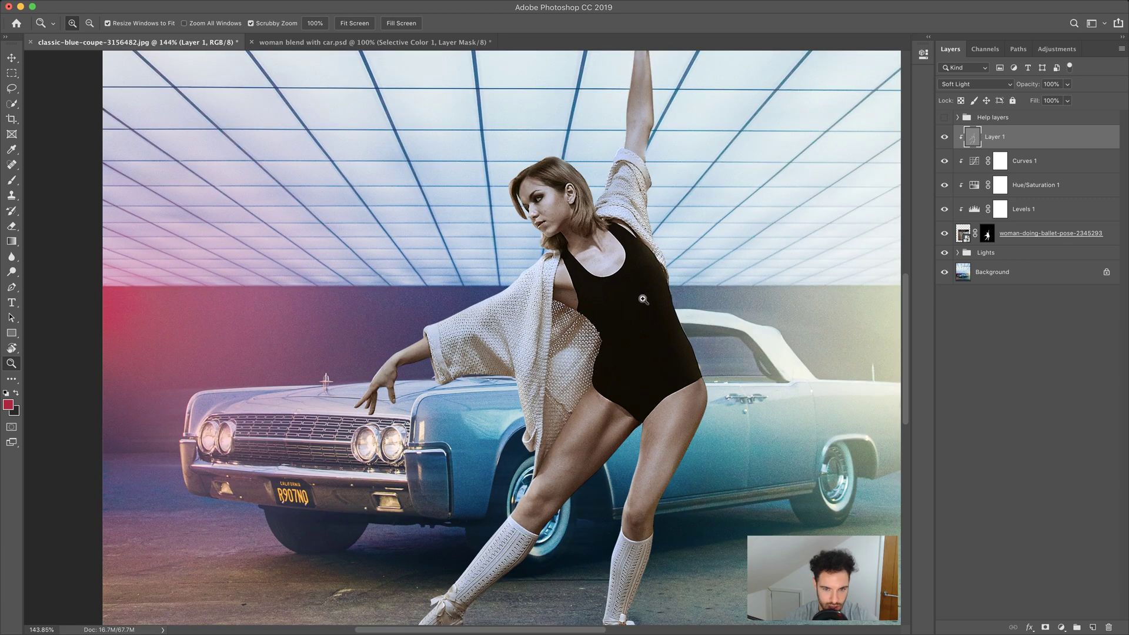
{"action": "scroll", "coordinate": [653, 274], "scroll_direction": "right", "scroll_amount": 5}
{"action": "scroll", "coordinate": [653, 274], "scroll_direction": "up", "scroll_amount": 3}
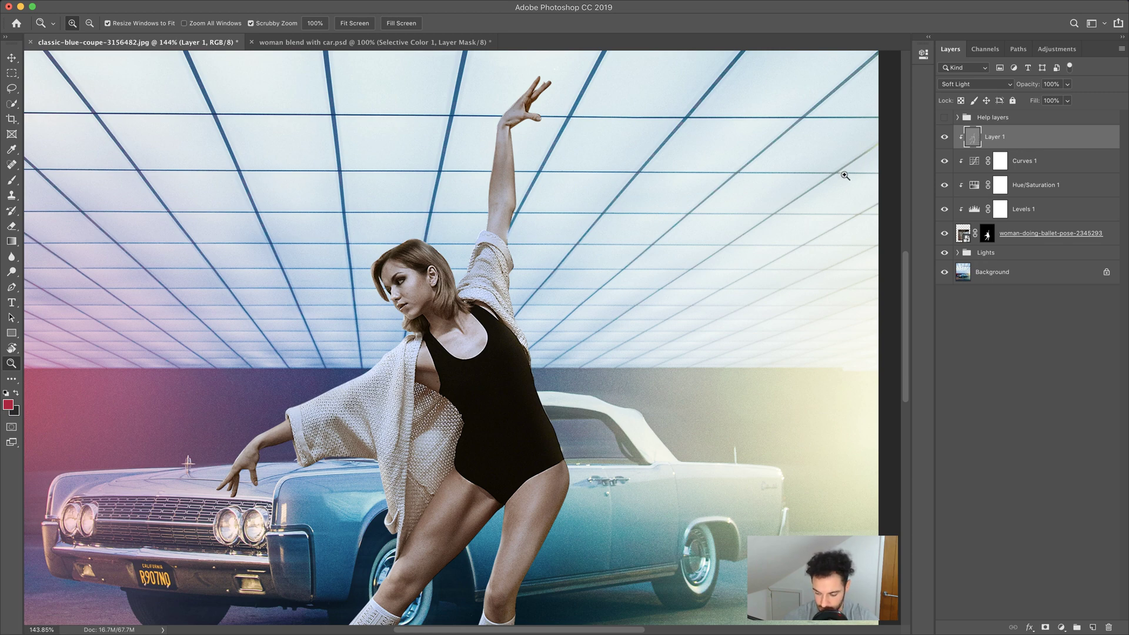
{"action": "left_click", "coordinate": [12, 272]}
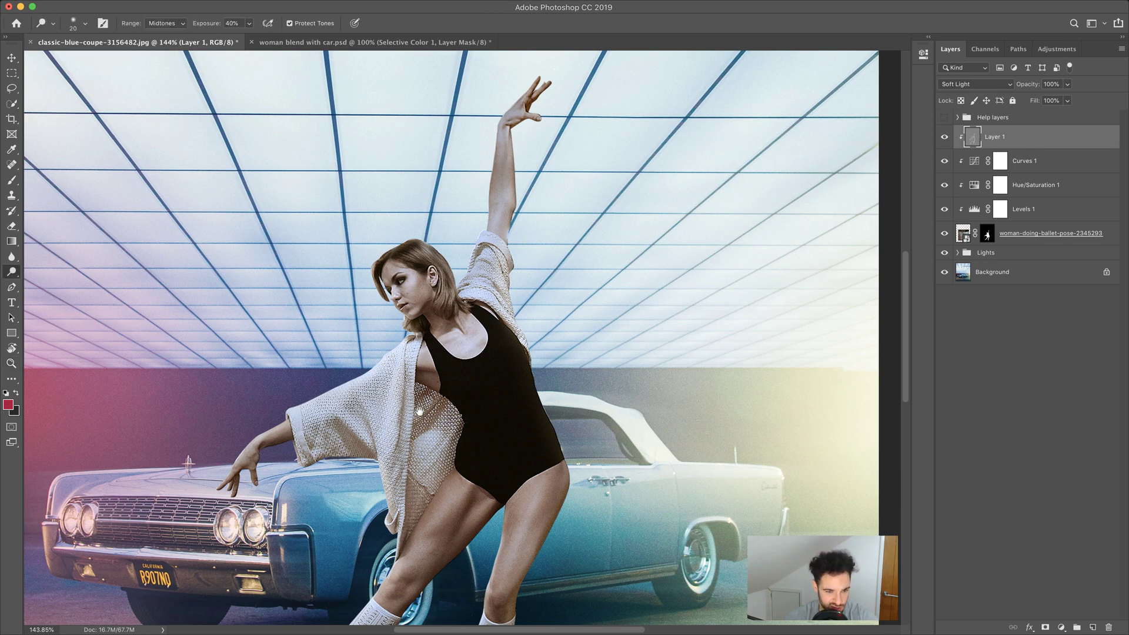
{"action": "scroll", "coordinate": [464, 421], "scroll_direction": "down", "scroll_amount": 3}
{"action": "scroll", "coordinate": [464, 421], "scroll_direction": "left", "scroll_amount": 2}
{"action": "key", "text": "bracketright"}
{"action": "key", "text": "bracketright"}
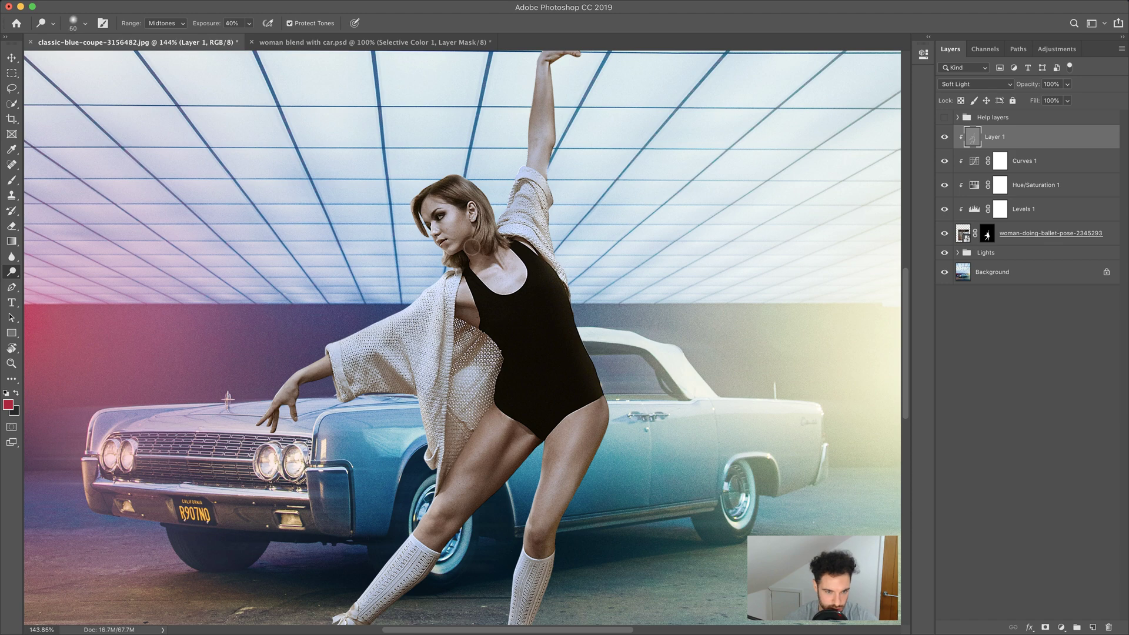
{"action": "key", "text": "bracketright"}
{"action": "key", "text": "bracketright"}
{"action": "key", "text": "bracketright"}
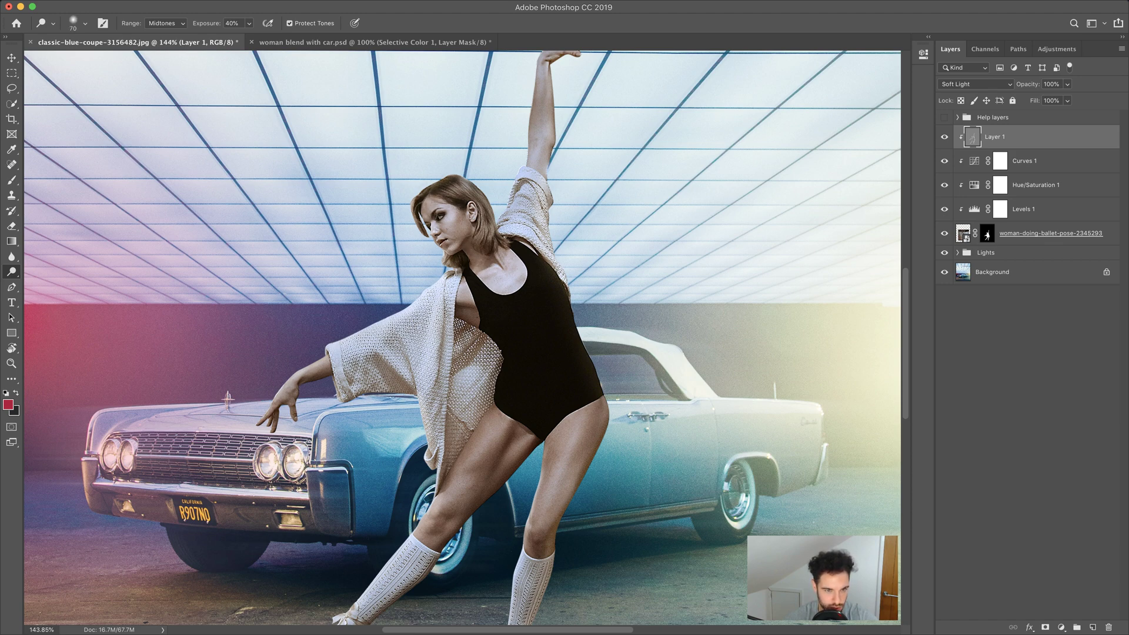
Work on the dancer's legs and feet with the Dodge brush, reducing it to 35 px.
{"action": "left_click_drag", "start_coordinate": [320, 284], "coordinate": [304, 160]}
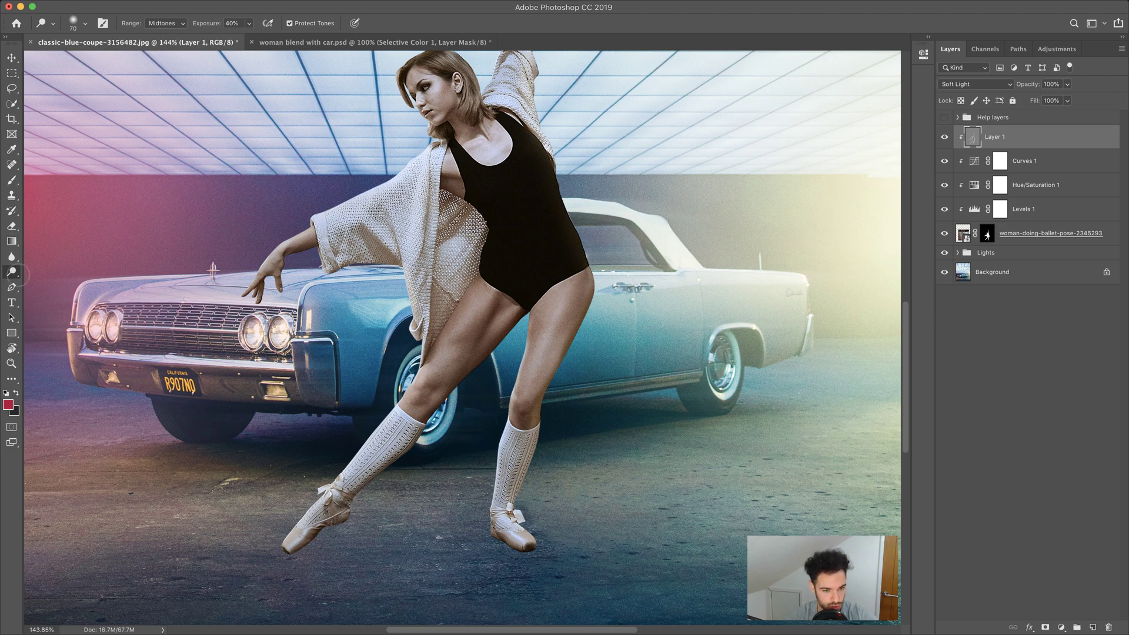
{"action": "key", "text": "bracketleft"}
{"action": "key", "text": "bracketleft"}
{"action": "key", "text": "bracketleft"}
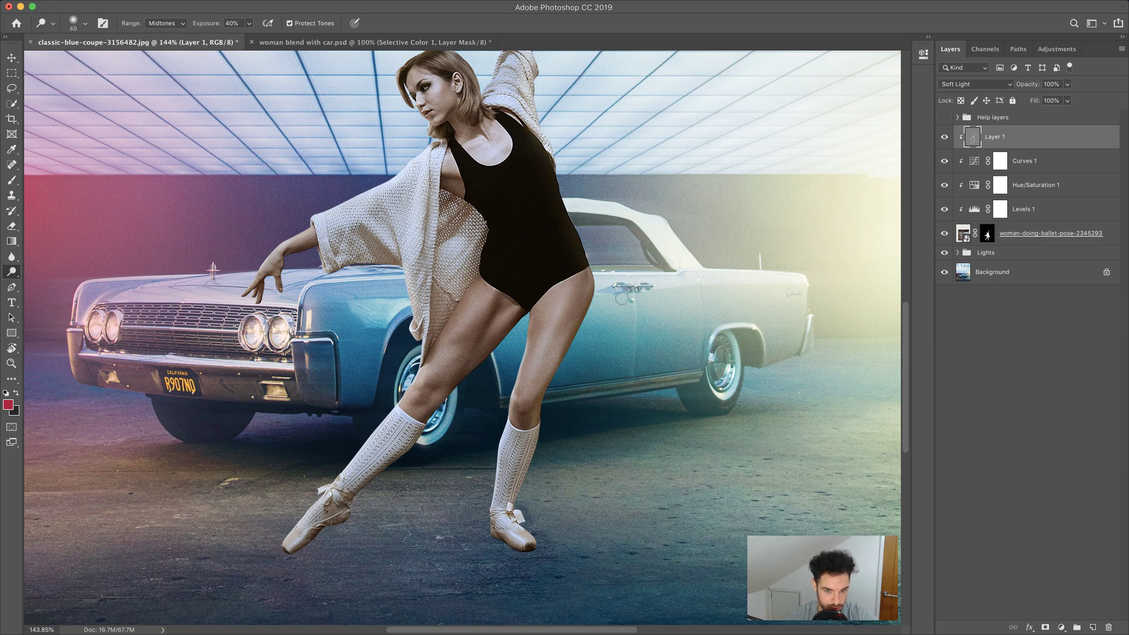
{"action": "key", "text": "bracketleft"}
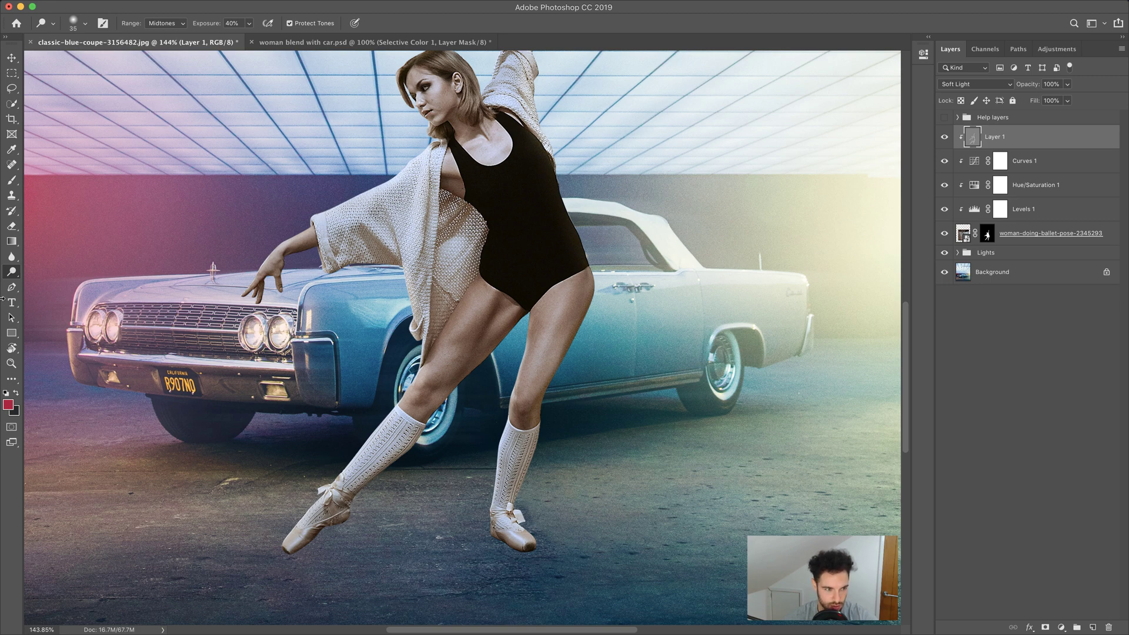
Switch to the Burn tool and fit the whole image on screen to judge where shadows are needed.
{"action": "right_click", "coordinate": [12, 271]}
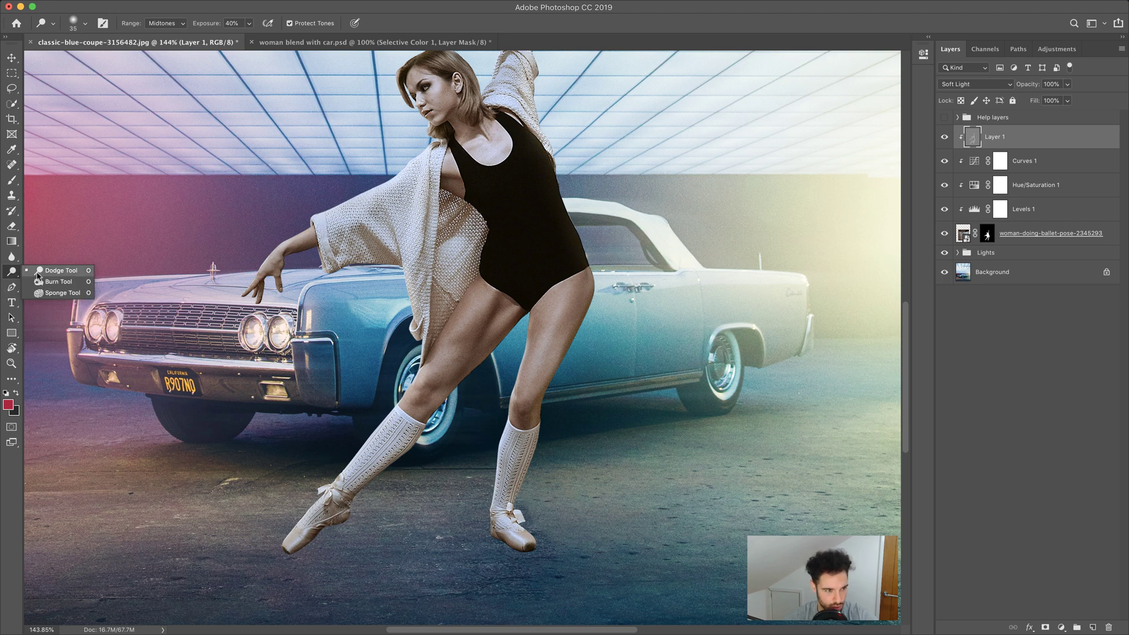
{"action": "left_click", "coordinate": [55, 282]}
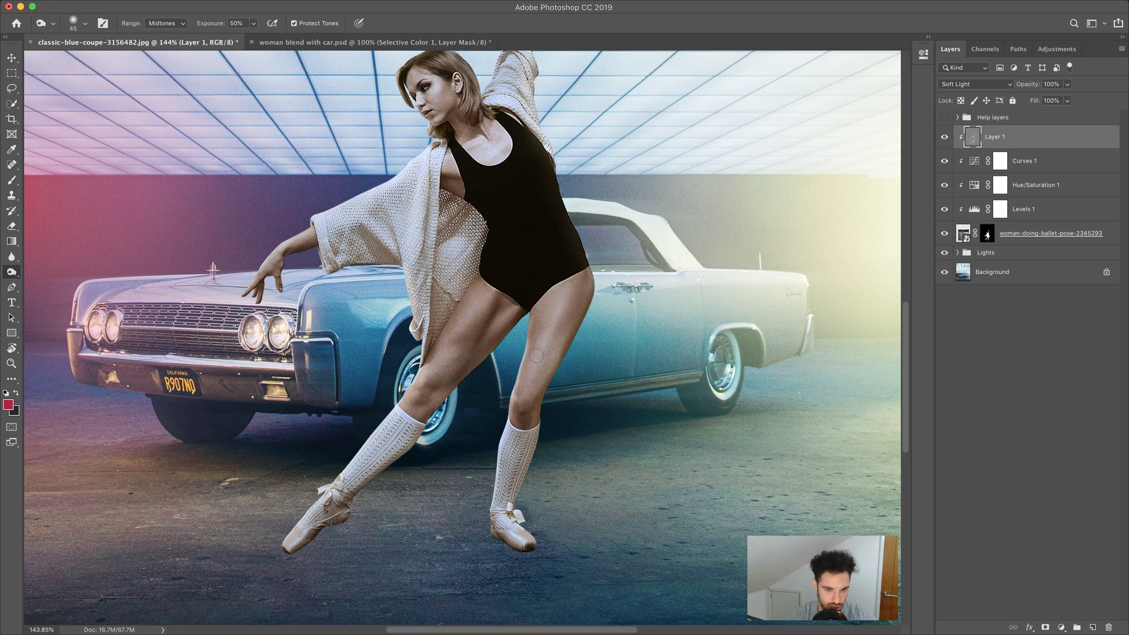
{"action": "key", "text": "z"}
{"action": "right_click", "coordinate": [167, 338]}
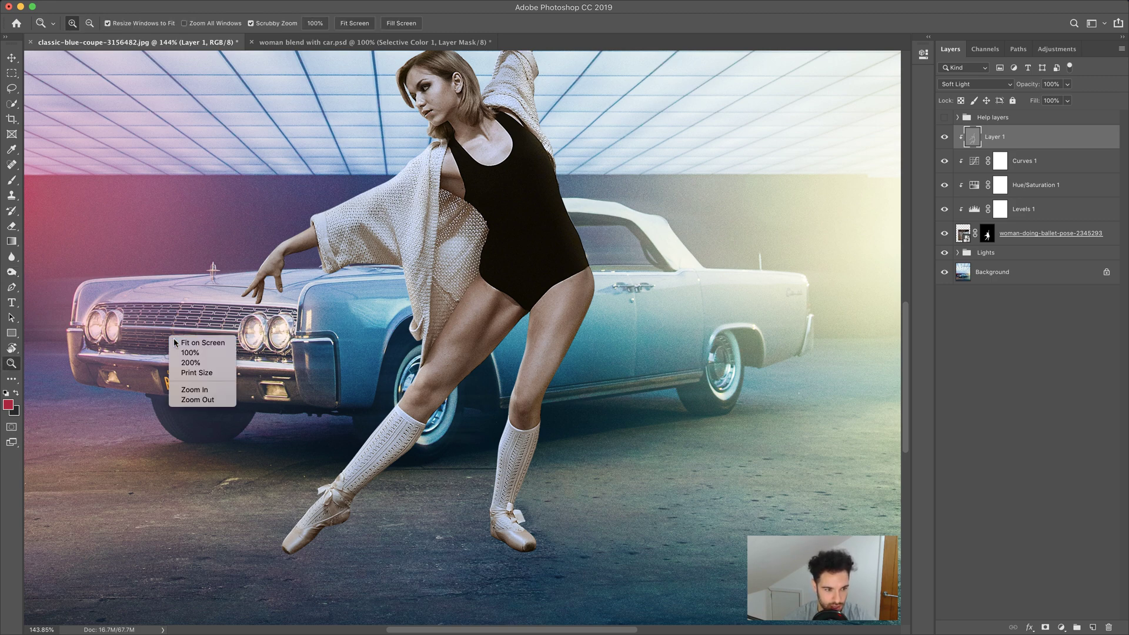
{"action": "left_click", "coordinate": [176, 343]}
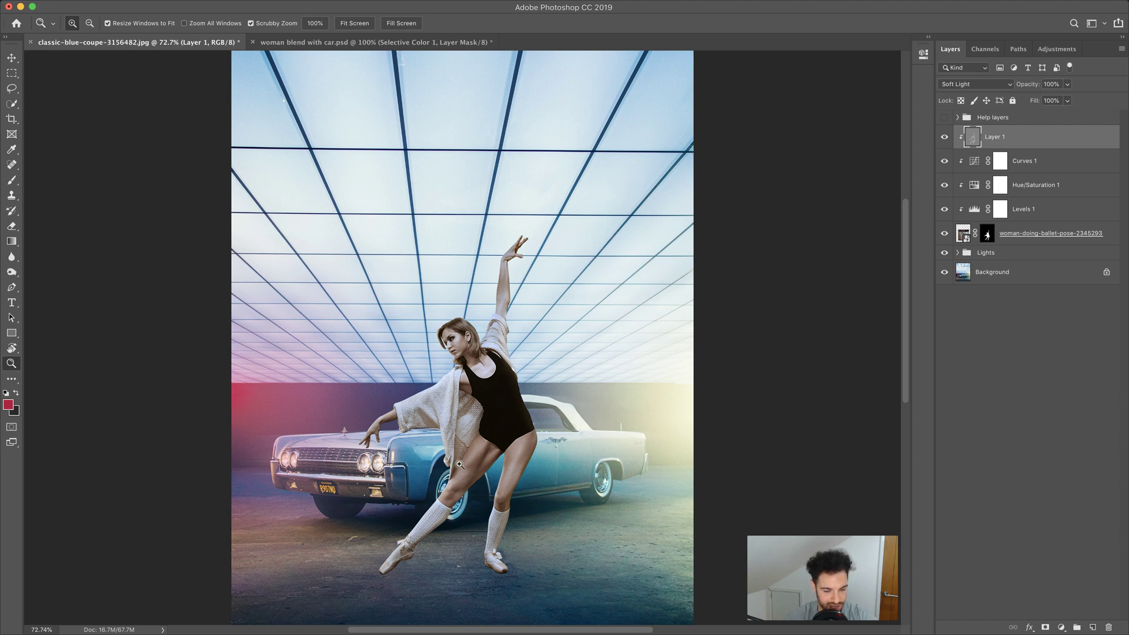
Burn the shaded upper thigh of the dancer's standing leg with the Burn brush enlarged to 70 px.
{"action": "left_click", "coordinate": [519, 454]}
{"action": "left_click", "coordinate": [519, 454]}
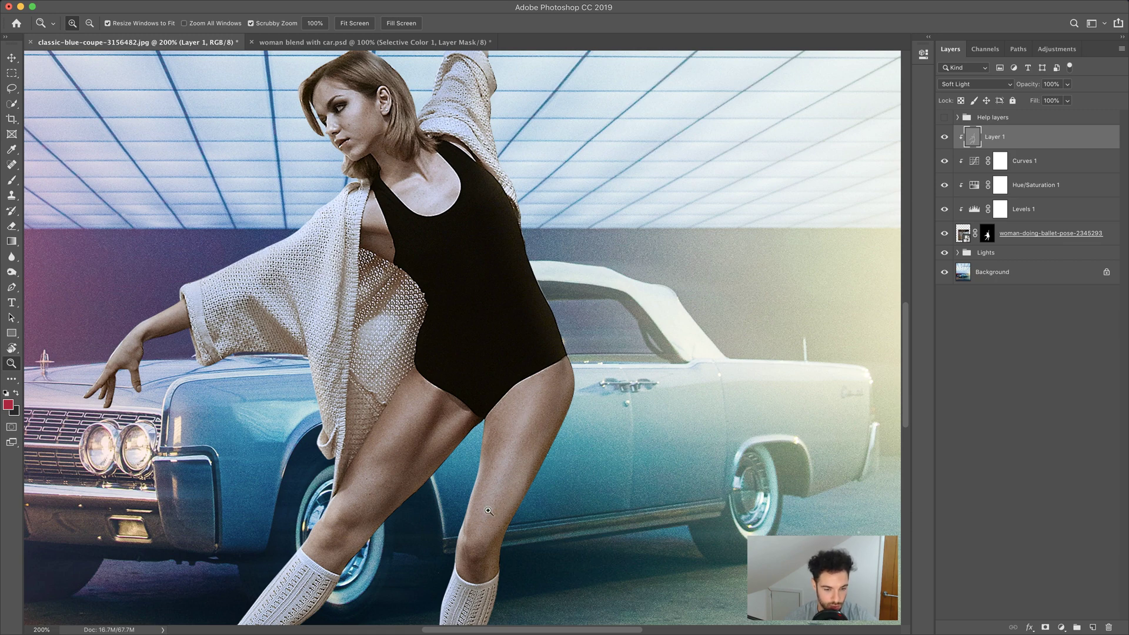
{"action": "left_click", "coordinate": [12, 258]}
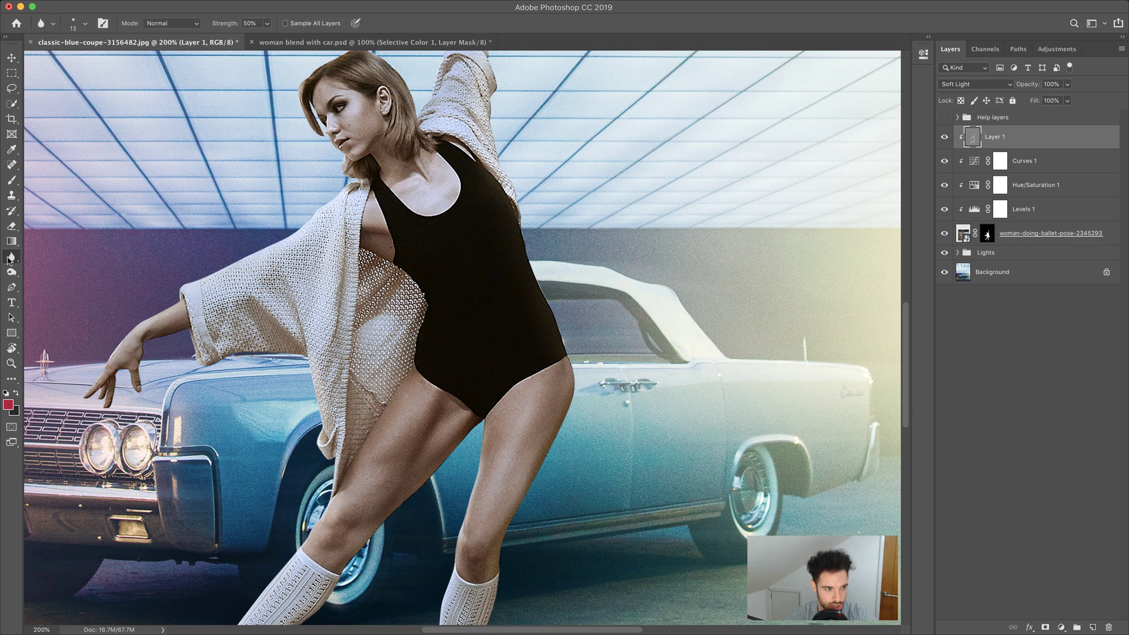
{"action": "left_click", "coordinate": [11, 273]}
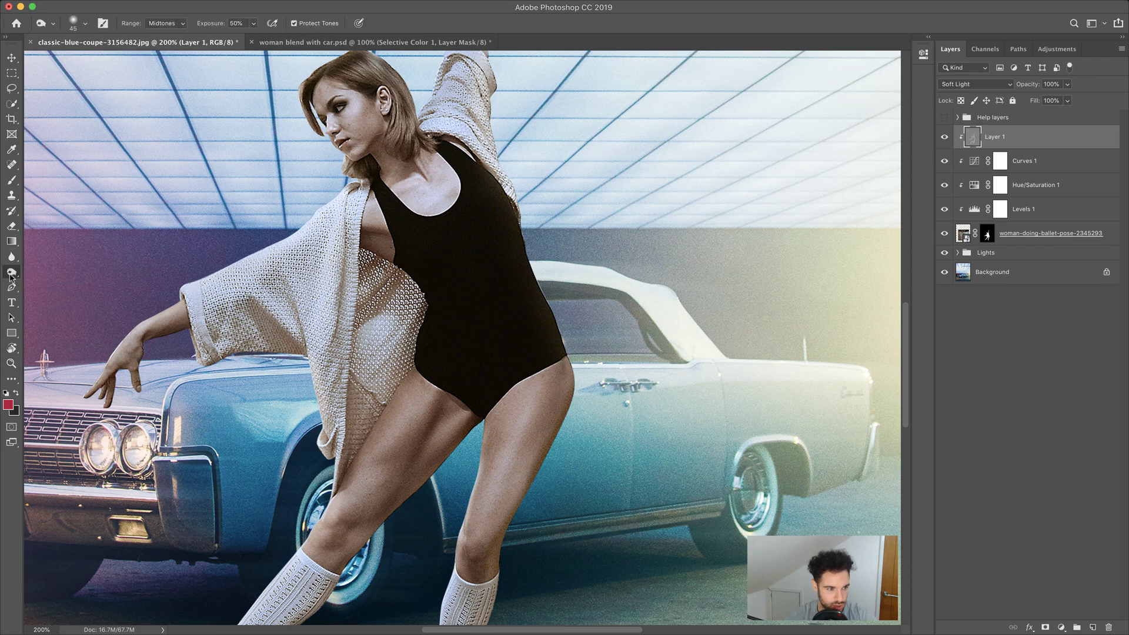
{"action": "key", "text": "bracketright"}
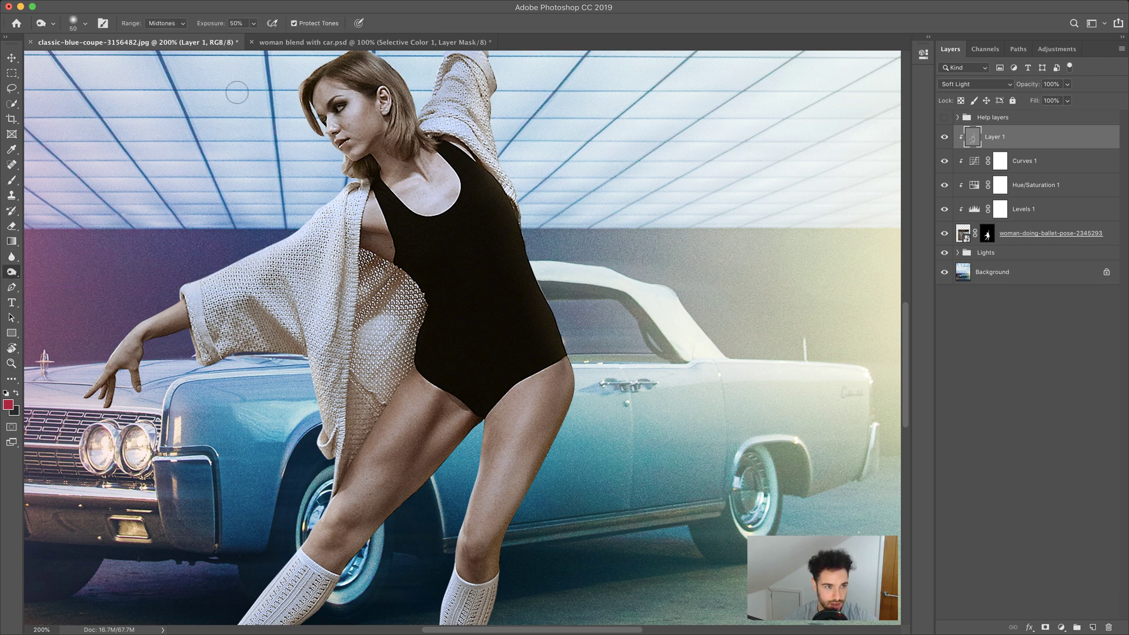
{"action": "key", "text": "bracketright"}
{"action": "key", "text": "bracketright"}
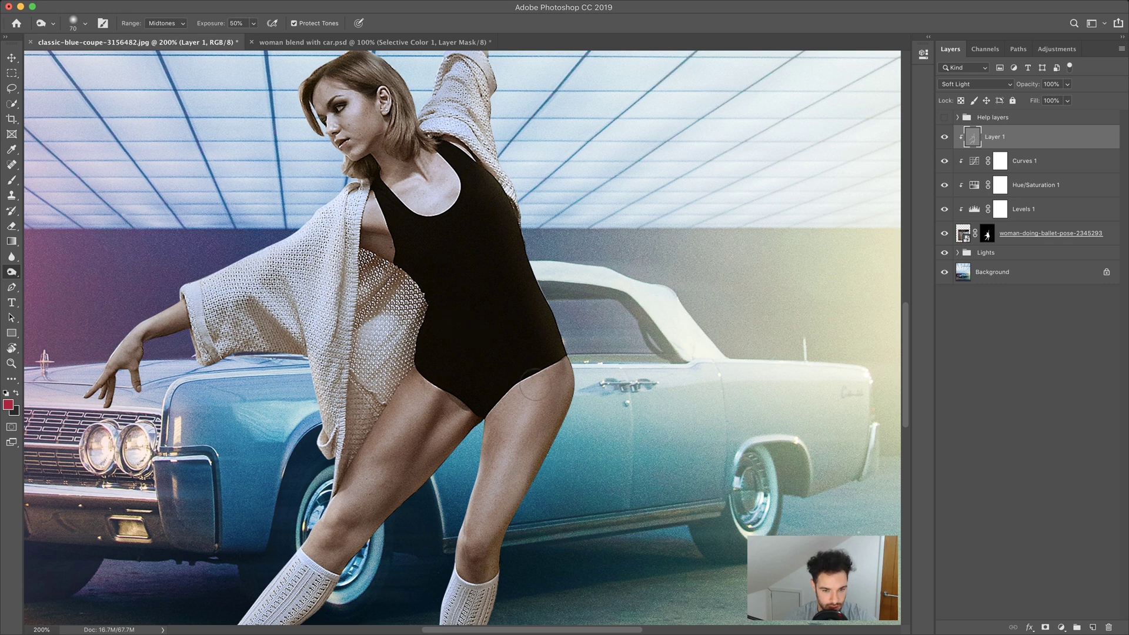
{"action": "scroll", "coordinate": [531, 358], "scroll_direction": "down", "scroll_amount": 2}
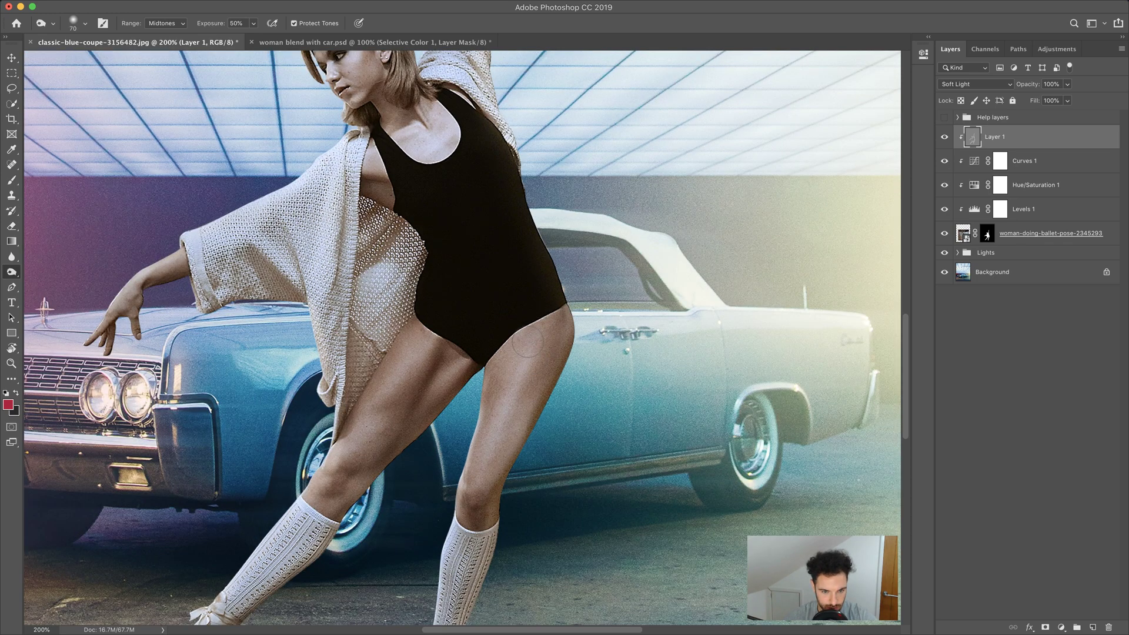
{"action": "key", "text": "bracketleft"}
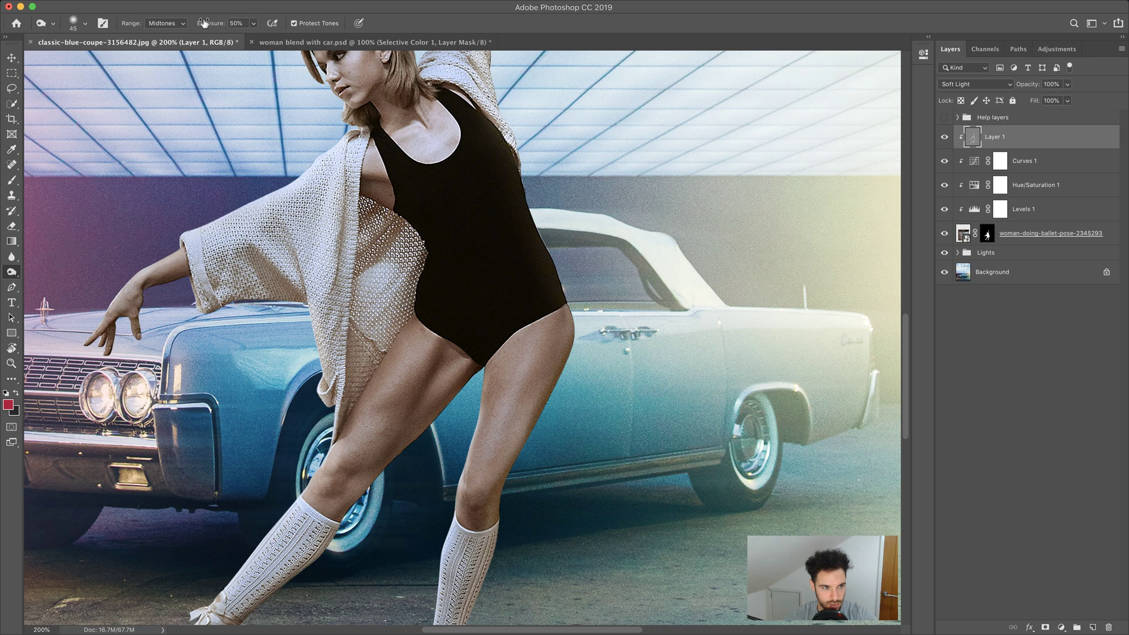
Lower the Burn exposure to 25% and deepen the shaded areas of the legs with a brush of up to 80 px.
{"action": "left_click_drag", "start_coordinate": [203, 23], "coordinate": [189, 23]}
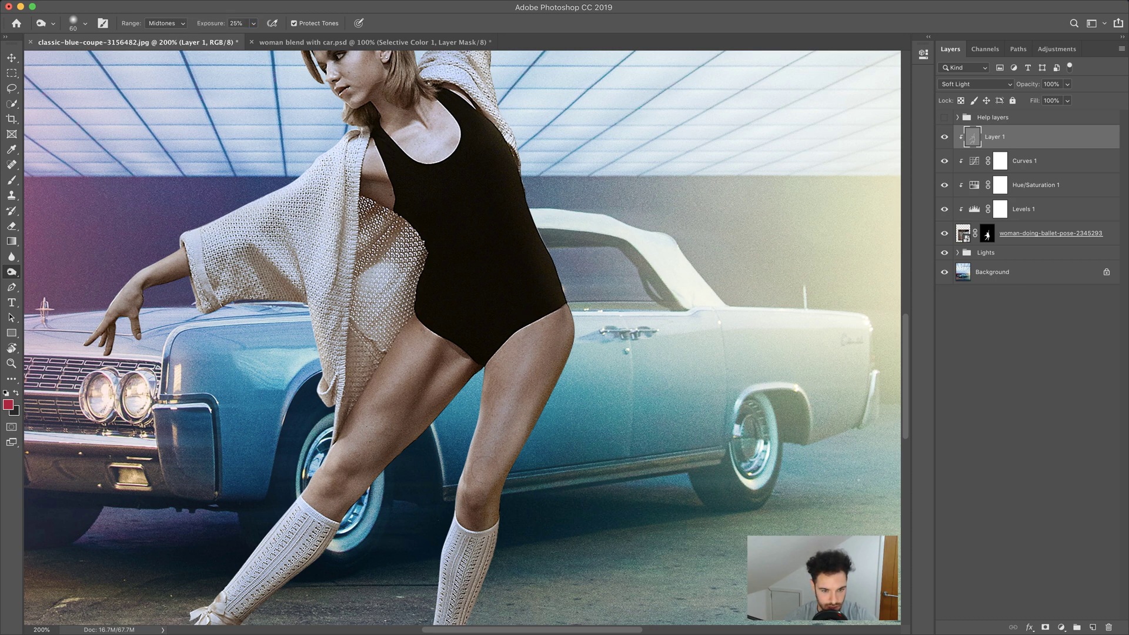
{"action": "key", "text": "bracketright"}
{"action": "key", "text": "bracketright"}
{"action": "key", "text": "bracketright"}
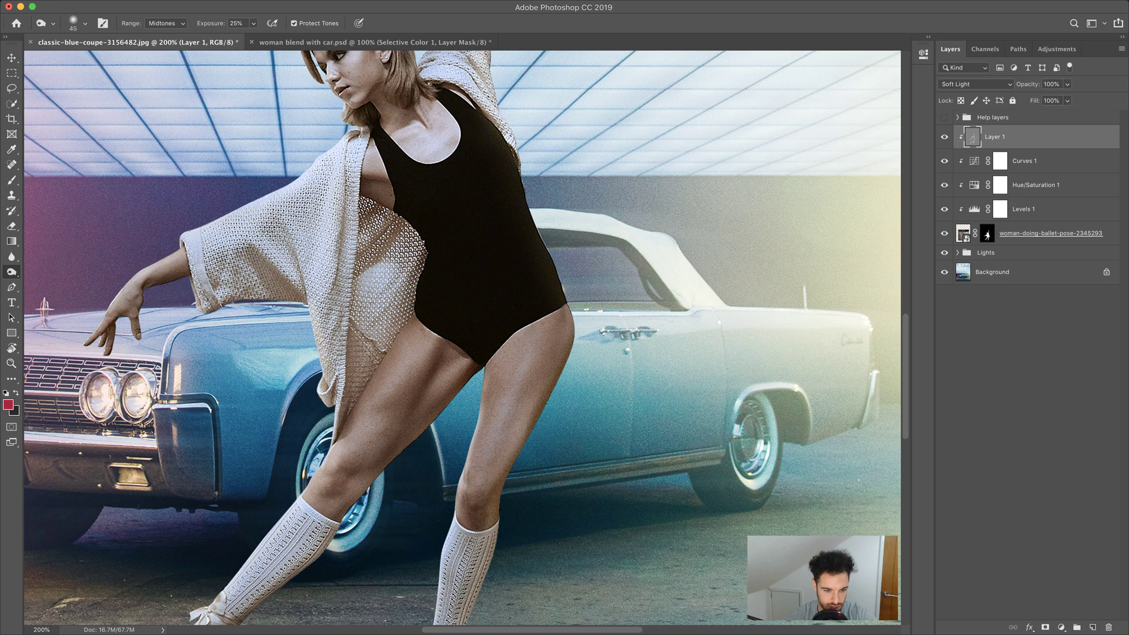
{"action": "key", "text": "bracketright"}
{"action": "key", "text": "bracketright"}
{"action": "key", "text": "bracketright"}
{"action": "key", "text": "bracketright"}
{"action": "key", "text": "bracketright"}
{"action": "key", "text": "bracketright"}
{"action": "key", "text": "bracketright"}
{"action": "key", "text": "bracketright"}
{"action": "key", "text": "bracketright"}
{"action": "key", "text": "bracketleft"}
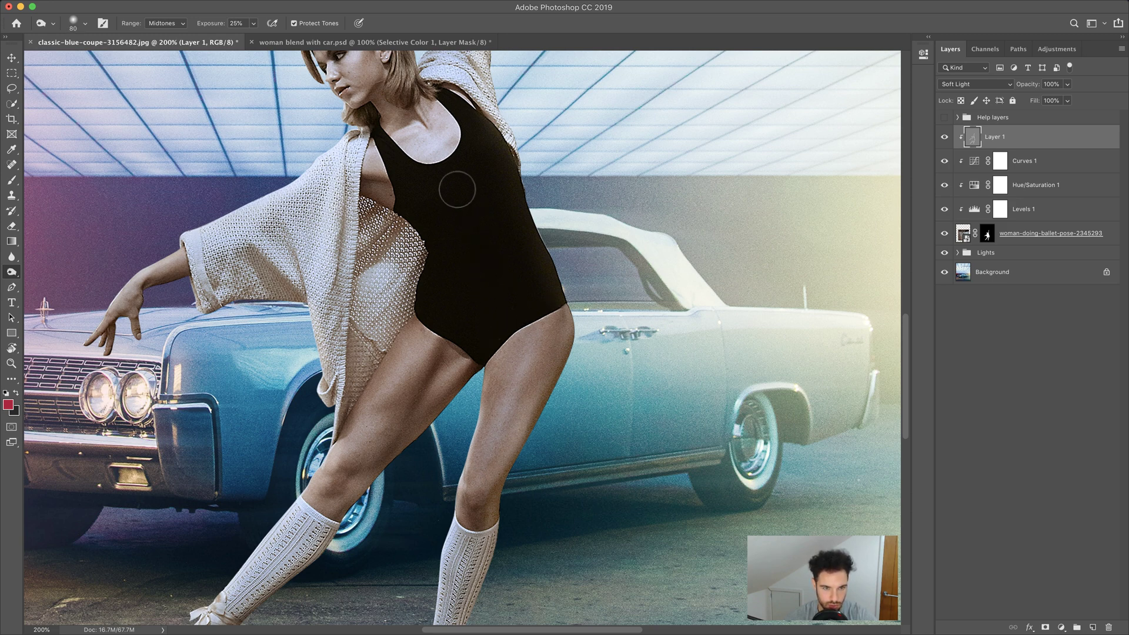
Burn the dancer's chest and neck, starting with a 90 px brush and reducing it to 45 px.
{"action": "left_click_drag", "start_coordinate": [457, 198], "coordinate": [511, 365]}
{"action": "key", "text": "bracketright"}
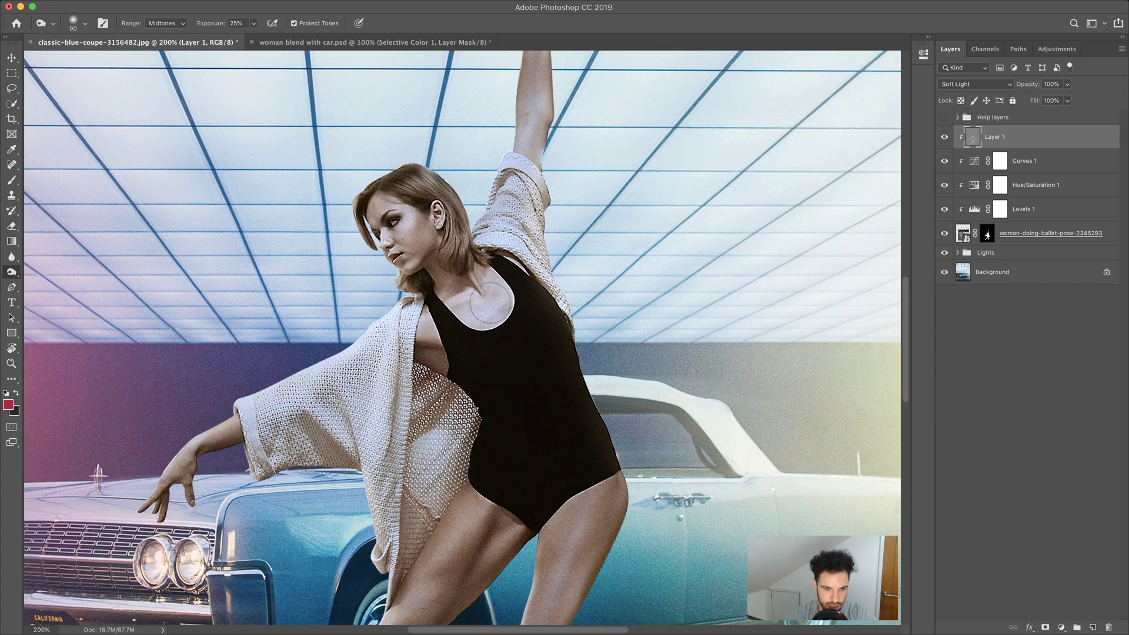
{"action": "key", "text": "bracketleft"}
{"action": "key", "text": "bracketleft"}
{"action": "key", "text": "bracketleft"}
{"action": "key", "text": "bracketleft"}
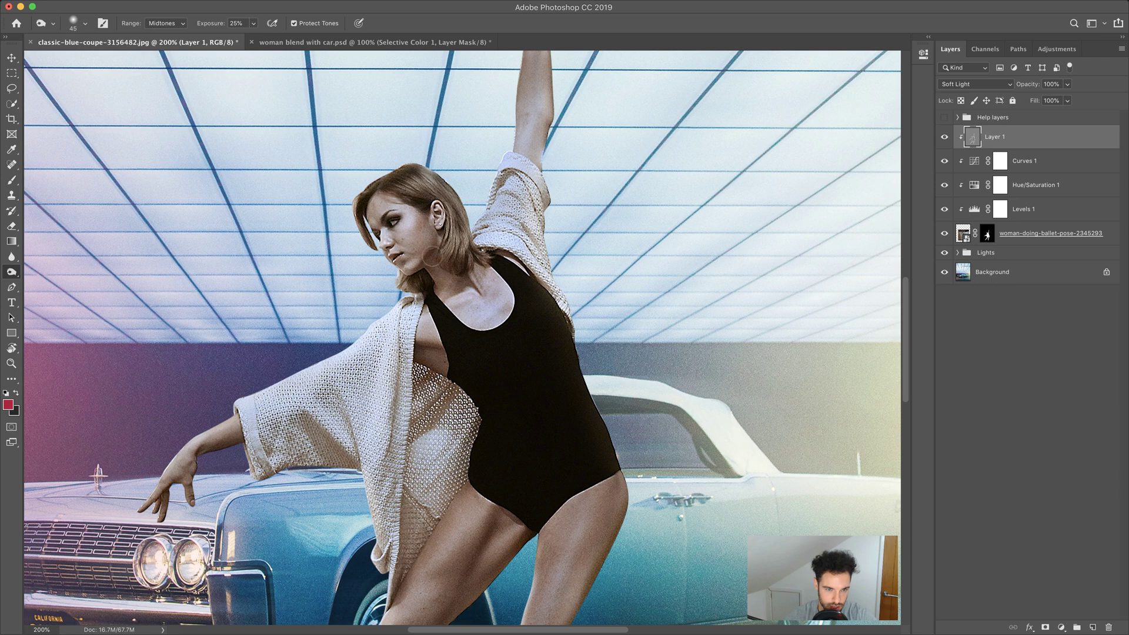
Burn the shaded side of the face along the jaw and cheek, varying the brush between 30 and 70 px.
{"action": "left_click_drag", "start_coordinate": [432, 257], "coordinate": [426, 218]}
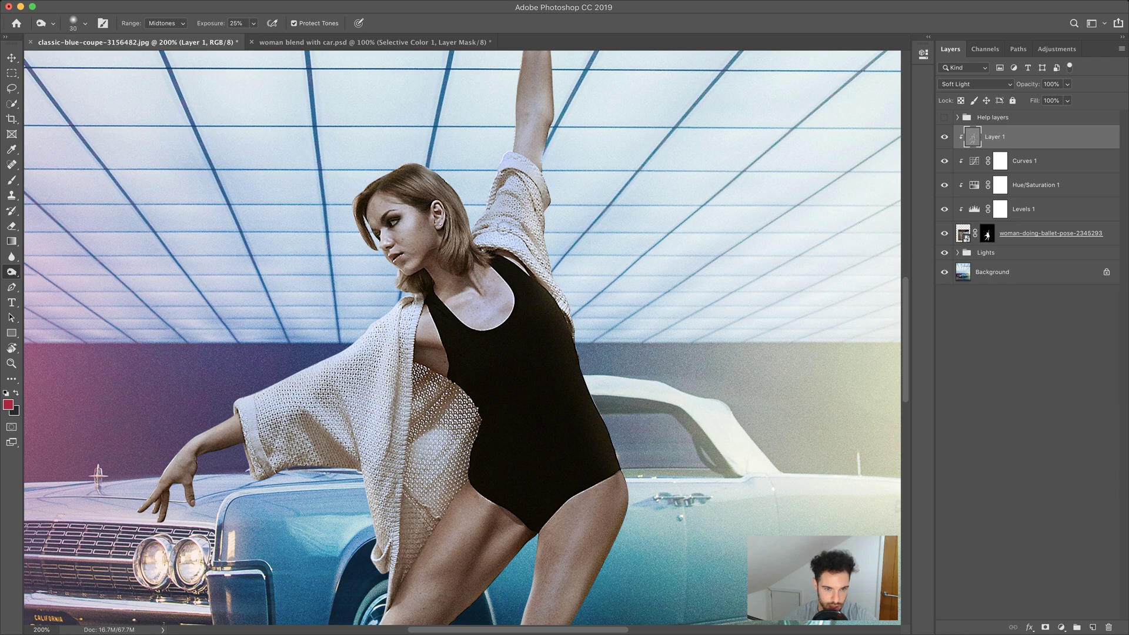
{"action": "key", "text": "bracketright"}
{"action": "key", "text": "bracketright"}
{"action": "key", "text": "bracketright"}
{"action": "key", "text": "bracketright"}
{"action": "key", "text": "bracketright"}
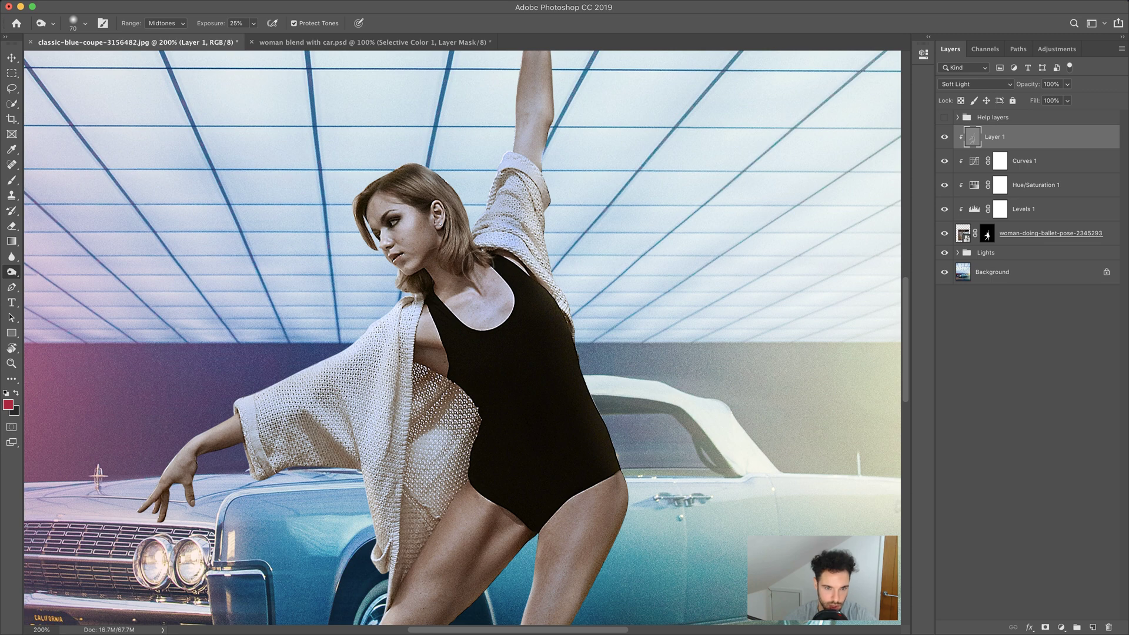
Toggle Layer 1's visibility to compare the dancer's upper body with and without the burned shadows.
{"action": "left_click", "coordinate": [944, 137]}
{"action": "left_click", "coordinate": [945, 137]}
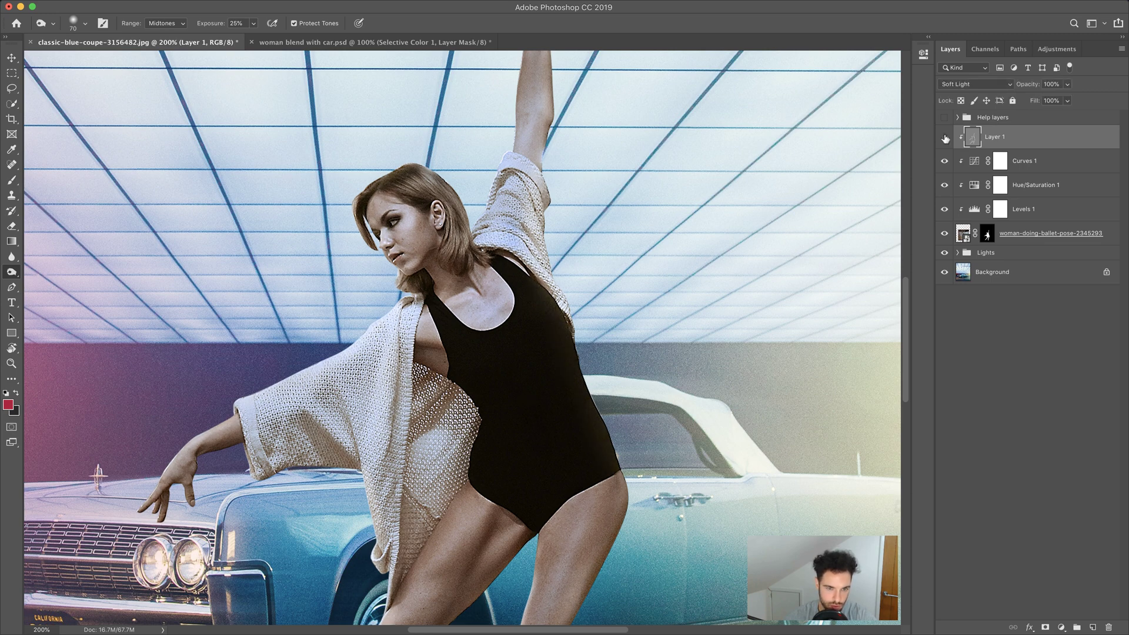
{"action": "left_click", "coordinate": [944, 137]}
{"action": "left_click", "coordinate": [944, 137]}
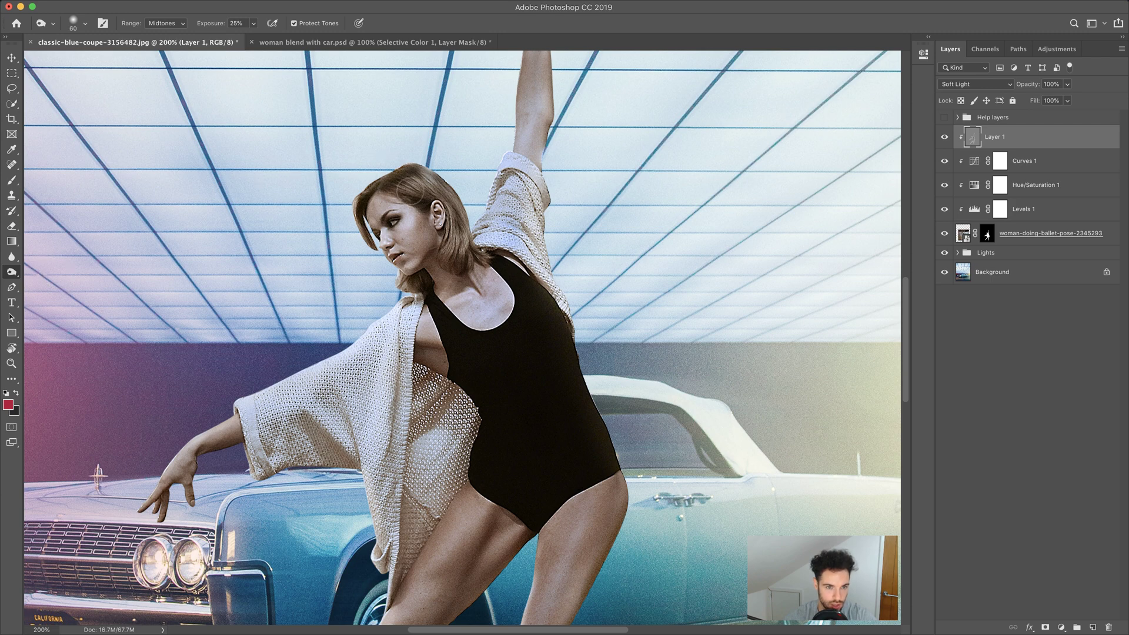
Burn the shaded top of the dancer's thigh just below the leotard, varying the brush between 45 and 80 px.
{"action": "key", "text": "bracketleft"}
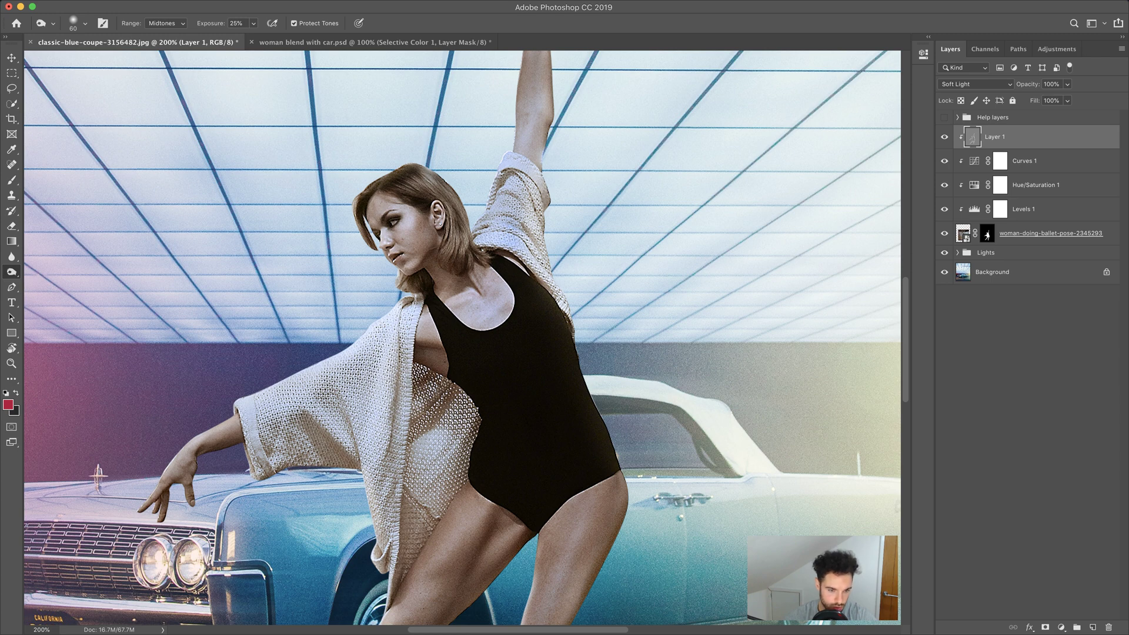
{"action": "key", "text": "bracketright"}
{"action": "key", "text": "bracketright"}
{"action": "key", "text": "bracketright"}
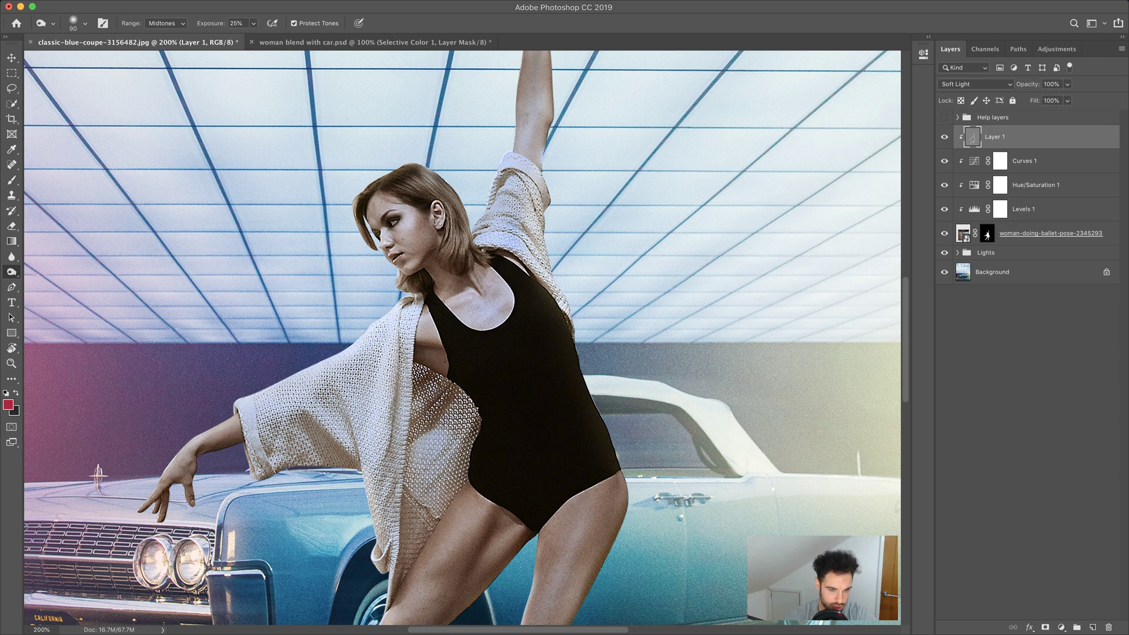
{"action": "left_click_drag", "start_coordinate": [431, 545], "coordinate": [448, 432]}
{"action": "key", "text": "bracketleft"}
{"action": "key", "text": "bracketleft"}
{"action": "key", "text": "bracketleft"}
{"action": "key", "text": "bracketleft"}
{"action": "key", "text": "bracketleft"}
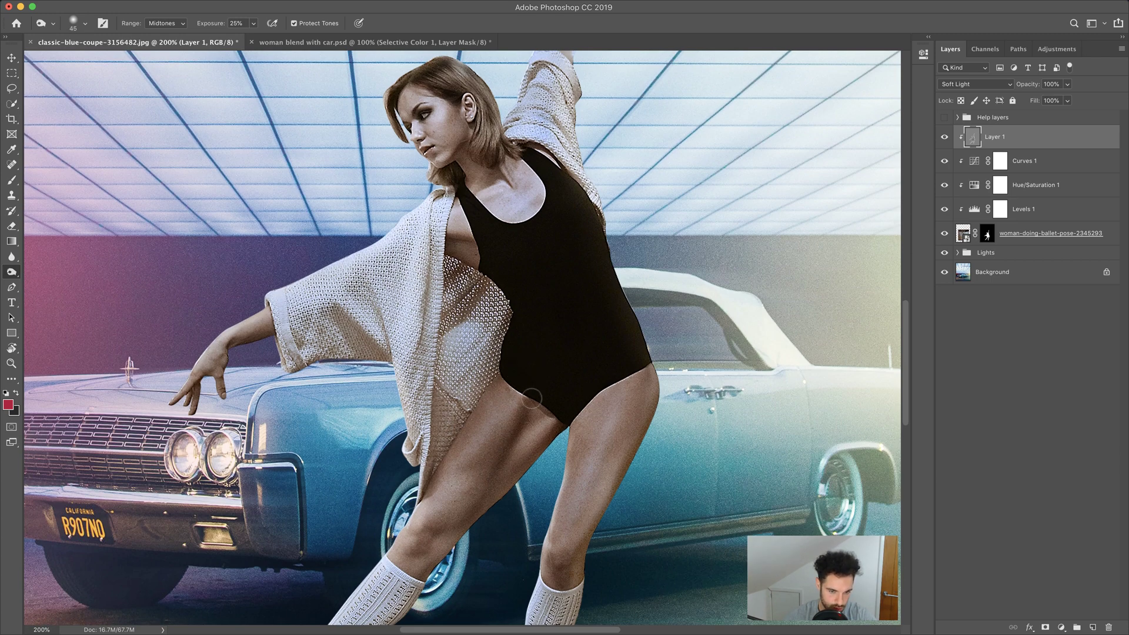
{"action": "key", "text": "bracketright"}
{"action": "key", "text": "bracketright"}
{"action": "key", "text": "bracketright"}
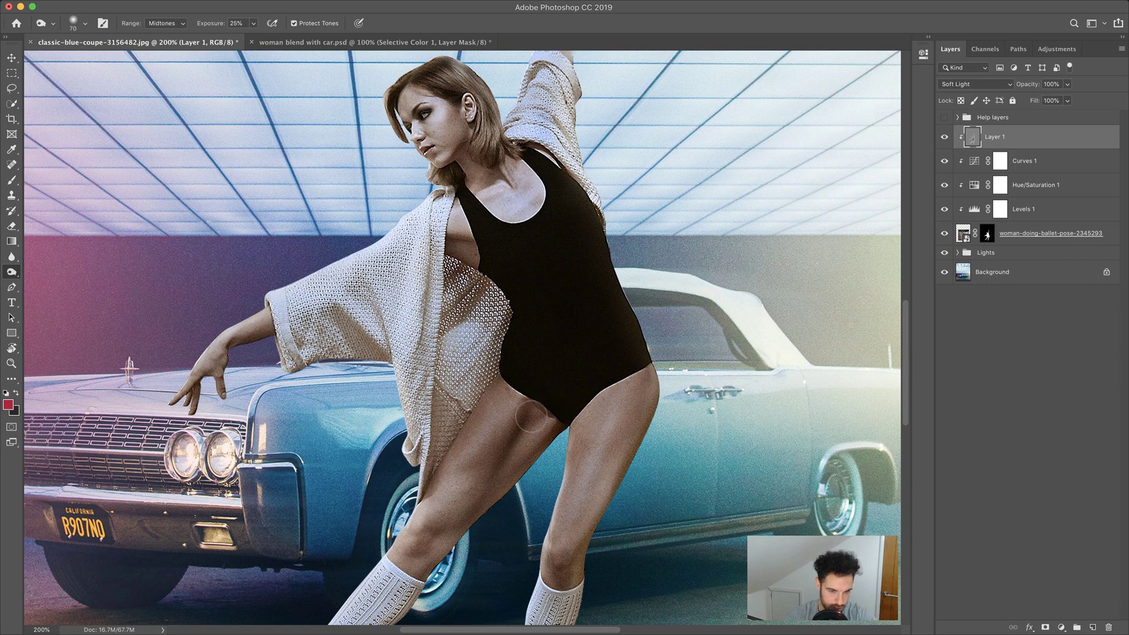
Burn the shadows along both inner thighs, varying the brush between 30 and 70 px.
{"action": "key", "text": "bracketleft"}
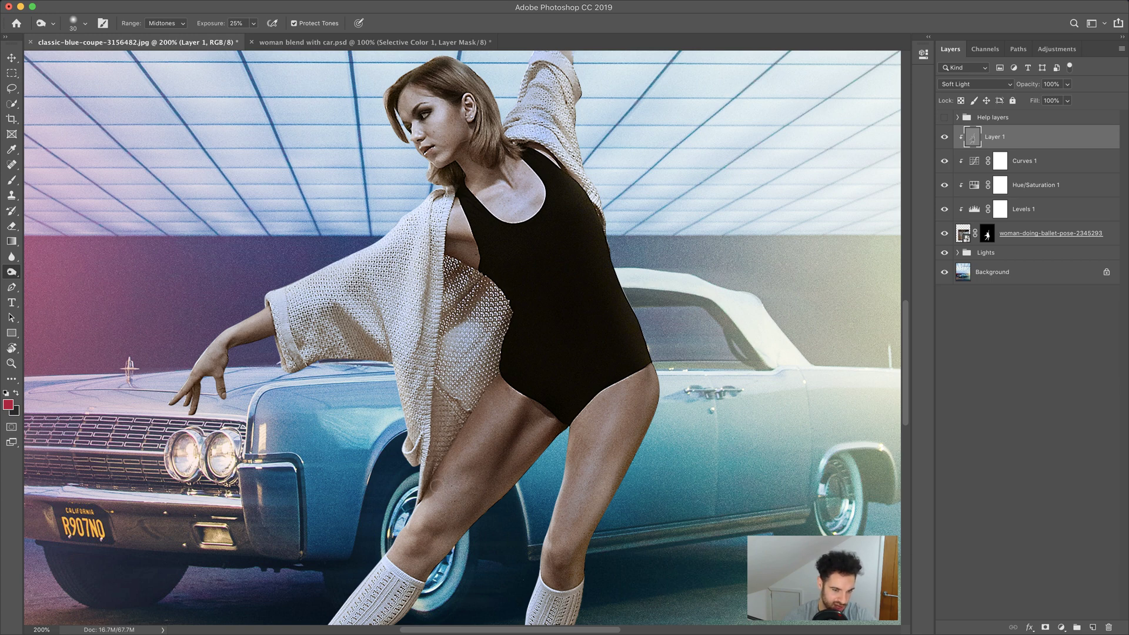
{"action": "key", "text": "bracketright"}
{"action": "key", "text": "bracketright"}
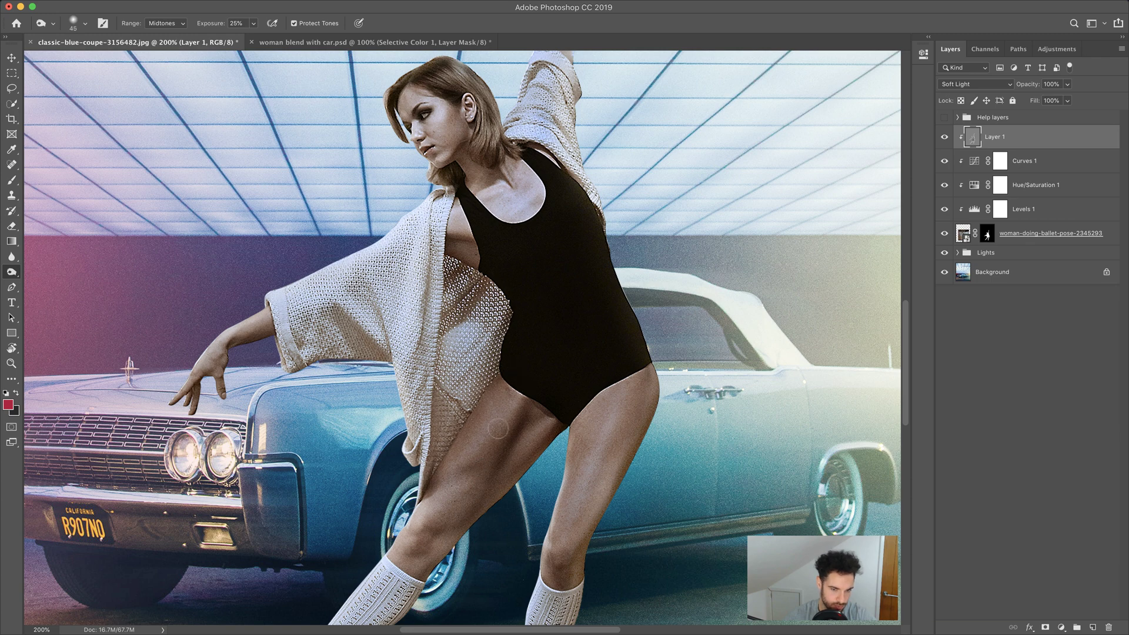
{"action": "key", "text": "bracketright"}
{"action": "key", "text": "bracketright"}
{"action": "key", "text": "bracketright"}
{"action": "key", "text": "bracketright"}
{"action": "key", "text": "bracketright"}
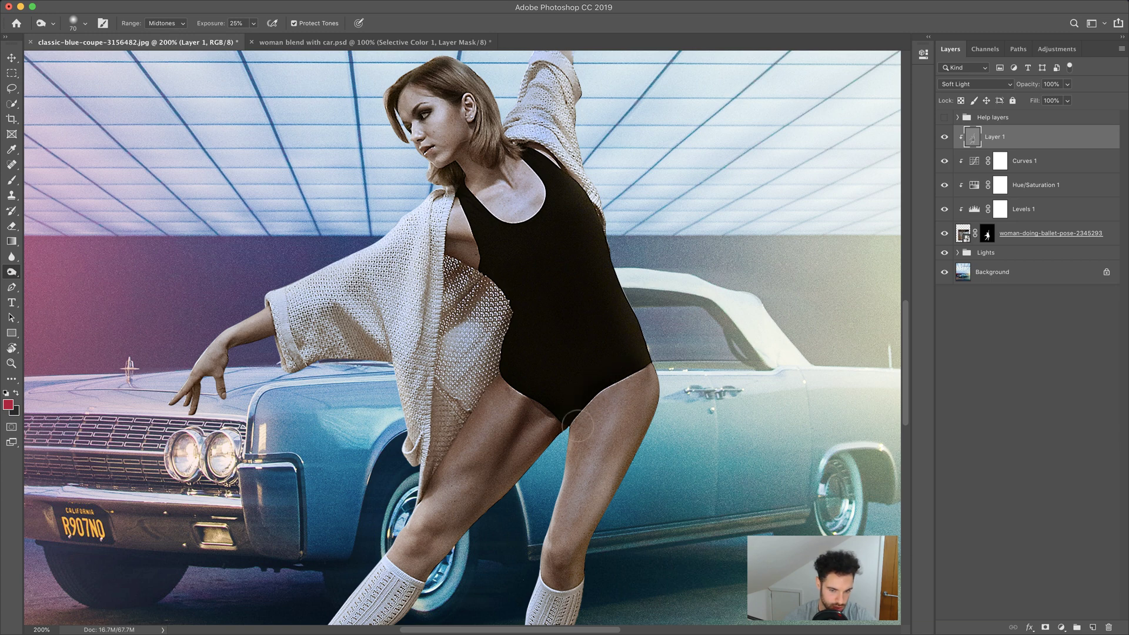
Burn the shaded areas of the lower thighs and around both knees, reducing the brush from 60 to 30 px.
{"action": "key", "text": "bracketleft"}
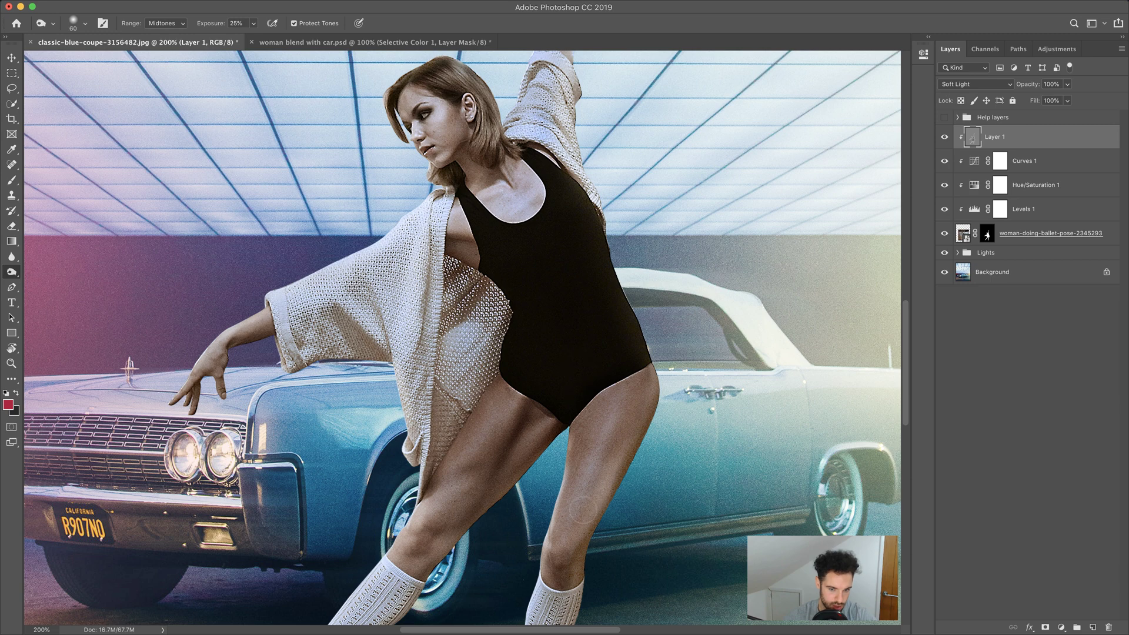
{"action": "key", "text": "bracketleft"}
{"action": "key", "text": "bracketleft"}
{"action": "scroll", "coordinate": [582, 509], "scroll_direction": "down", "scroll_amount": 5}
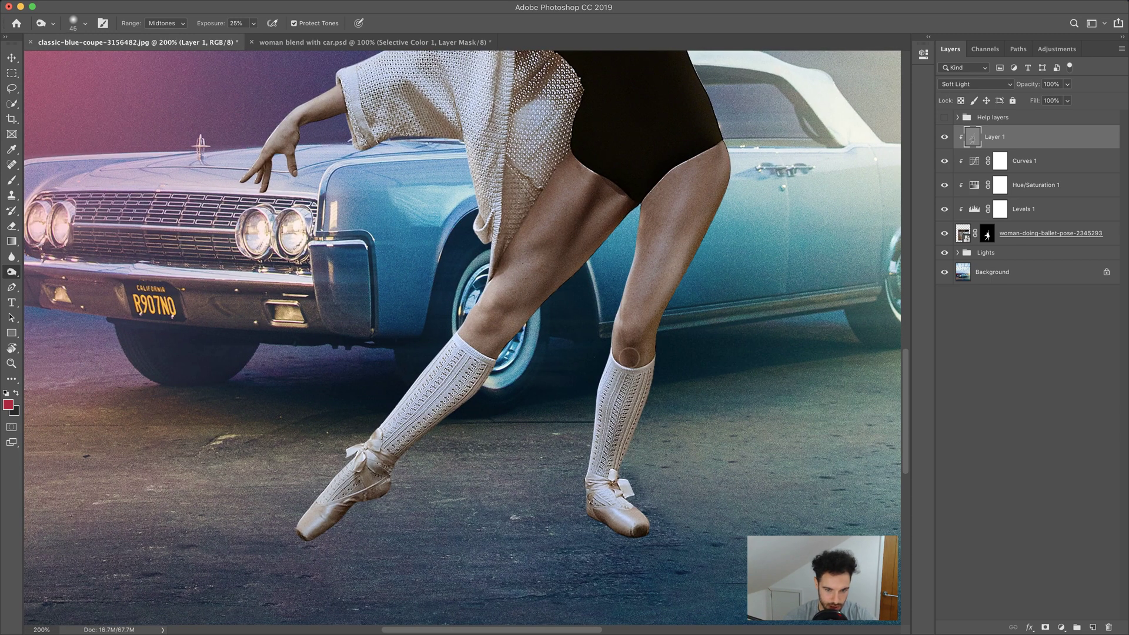
{"action": "key", "text": "bracketright"}
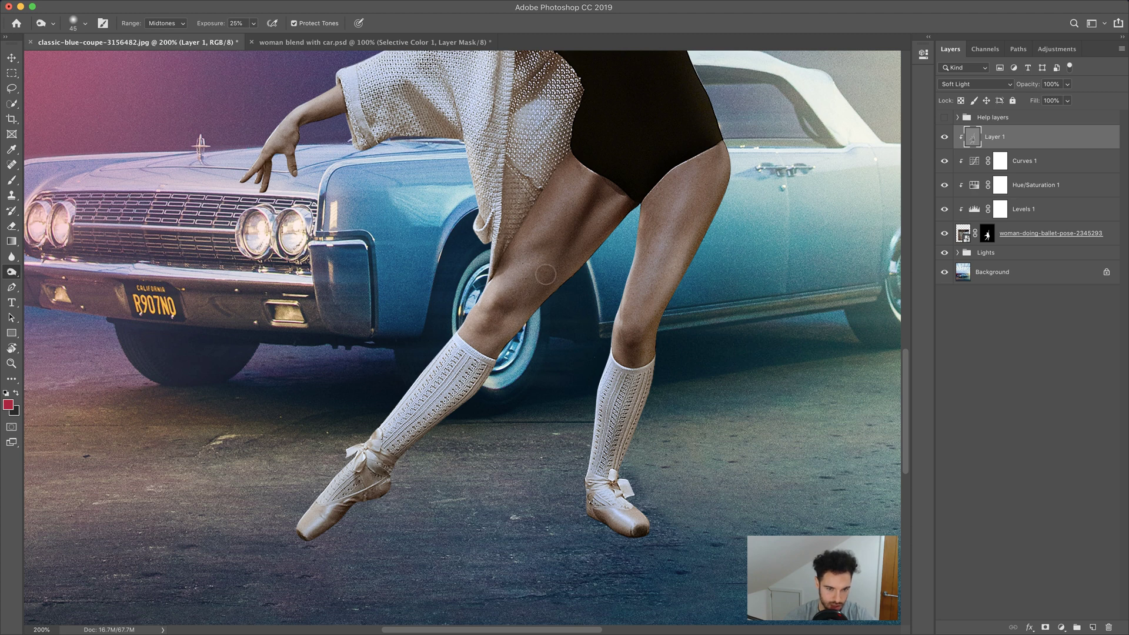
{"action": "key", "text": "bracketright"}
{"action": "key", "text": "bracketright"}
{"action": "key", "text": "bracketleft"}
{"action": "key", "text": "bracketleft"}
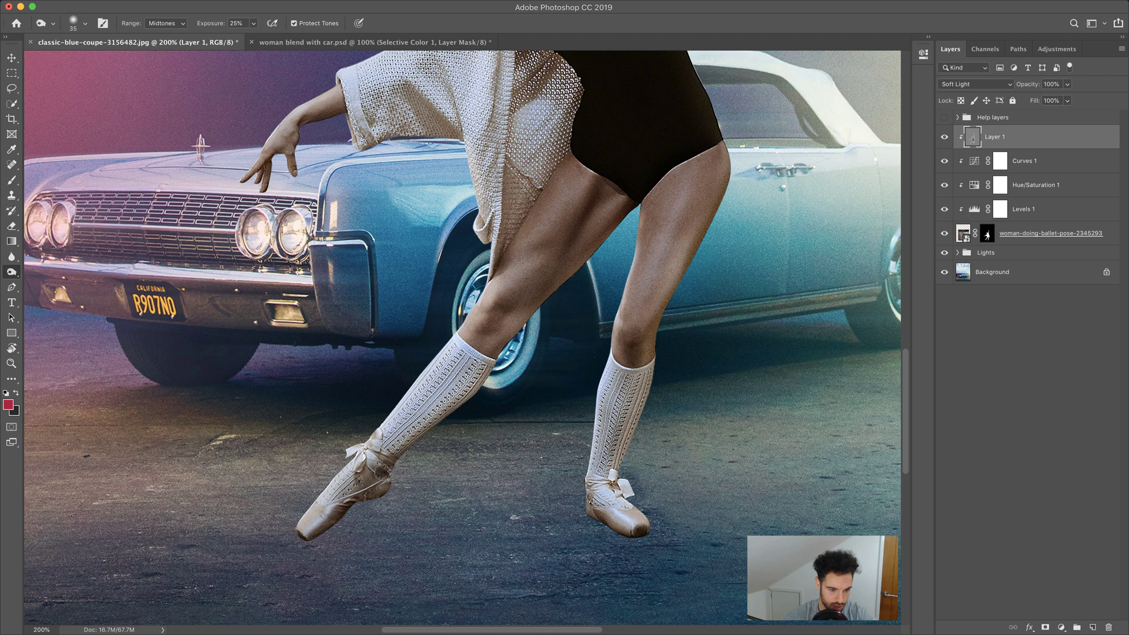
{"action": "key", "text": "["}
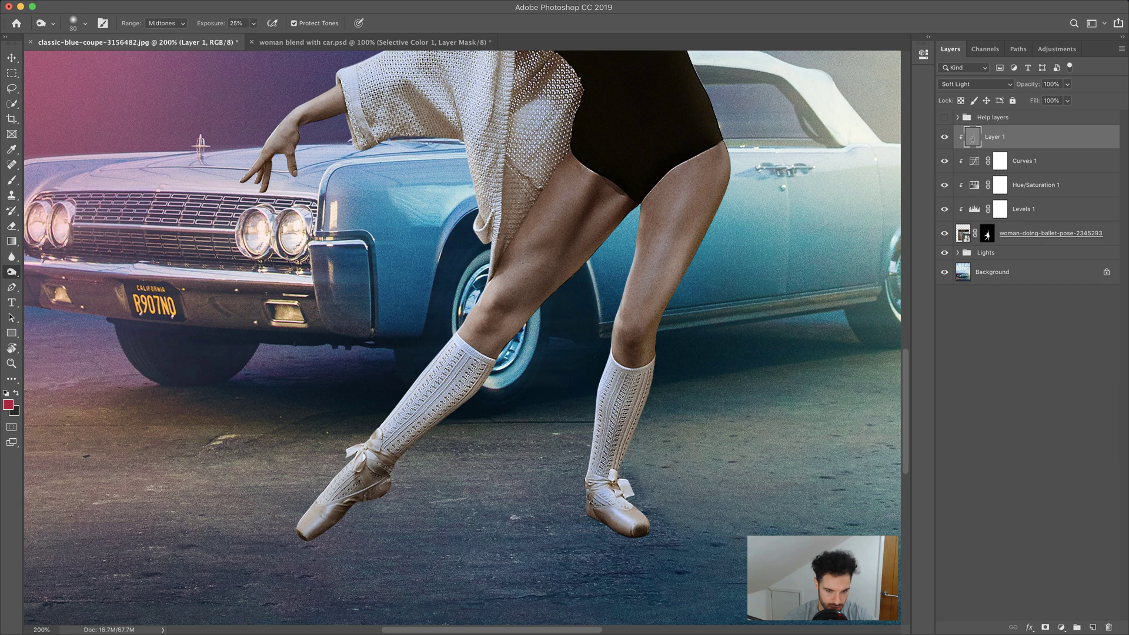
Toggle Layer 1's visibility to compare the legs with and without the burned shadows.
{"action": "scroll", "coordinate": [630, 349], "scroll_direction": "up", "scroll_amount": 6}
{"action": "scroll", "coordinate": [630, 349], "scroll_direction": "down", "scroll_amount": 2}
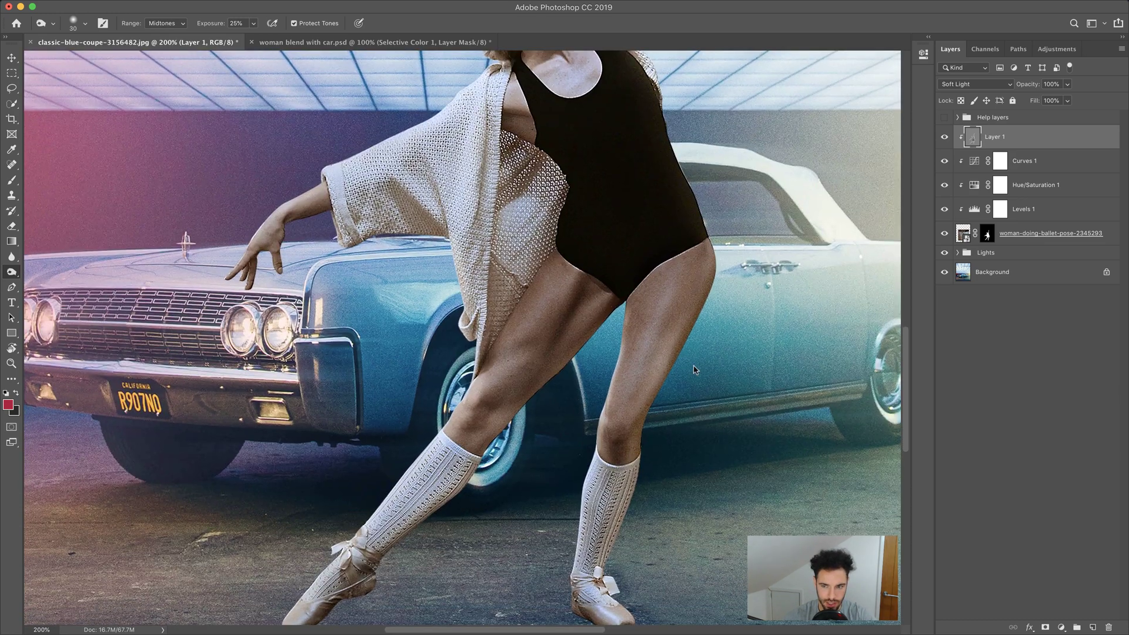
{"action": "left_click", "coordinate": [944, 136]}
{"action": "left_click", "coordinate": [944, 137]}
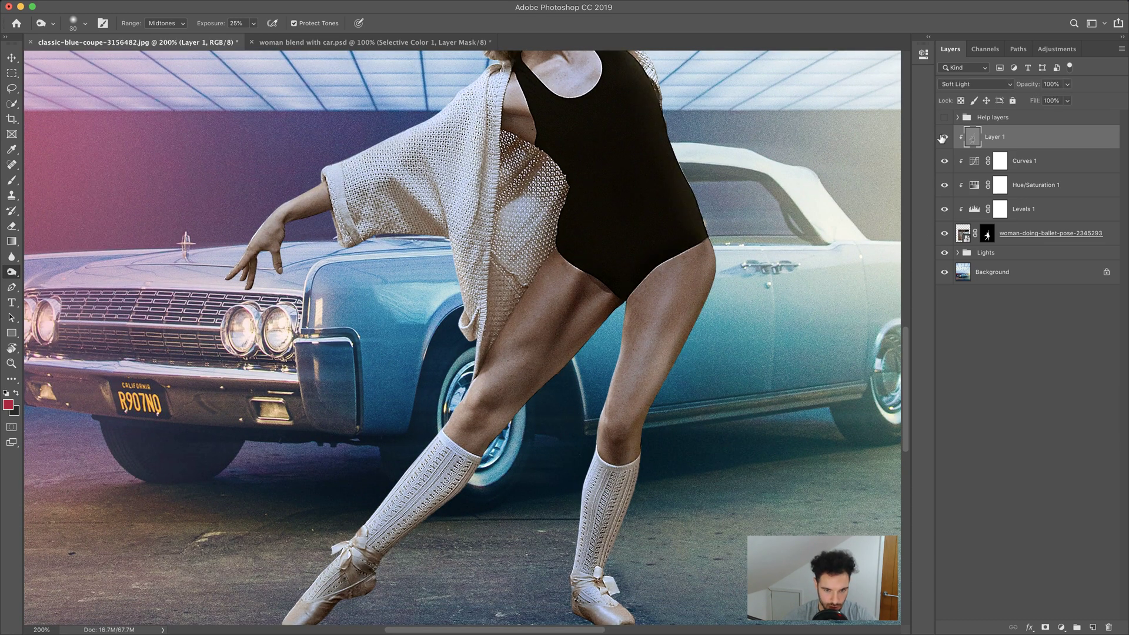
Burn the shadows around the dancer's jaw and neck, varying the brush between 20 and 45 px.
{"action": "left_click_drag", "start_coordinate": [758, 235], "coordinate": [715, 509]}
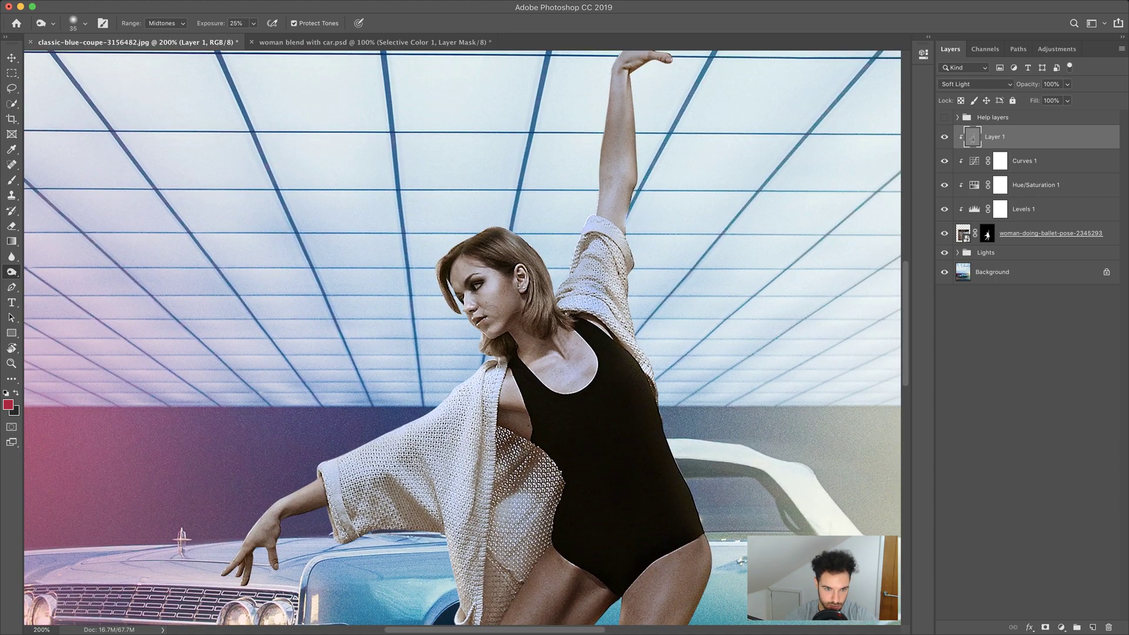
{"action": "key", "text": "bracketleft"}
{"action": "key", "text": "bracketleft"}
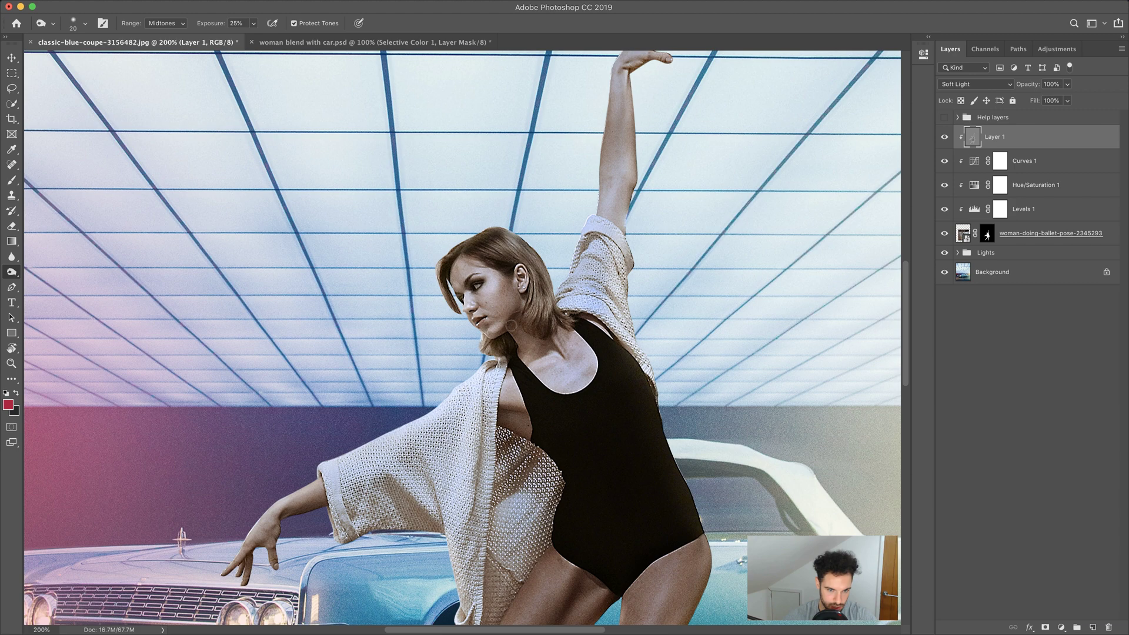
{"action": "key", "text": "bracketright"}
{"action": "key", "text": "bracketright"}
{"action": "key", "text": "bracketright"}
{"action": "key", "text": "bracketleft"}
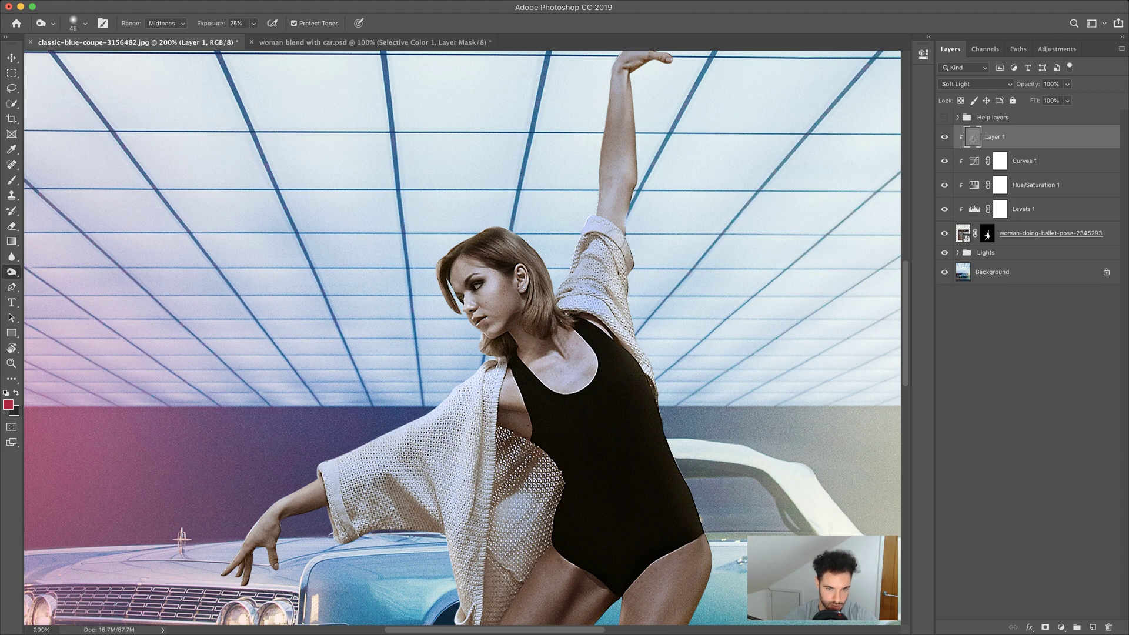
Burn the shaded parts of the raised arm and hand, varying the brush between 10 and 45 px.
{"action": "scroll", "coordinate": [612, 239], "scroll_direction": "up", "scroll_amount": 5}
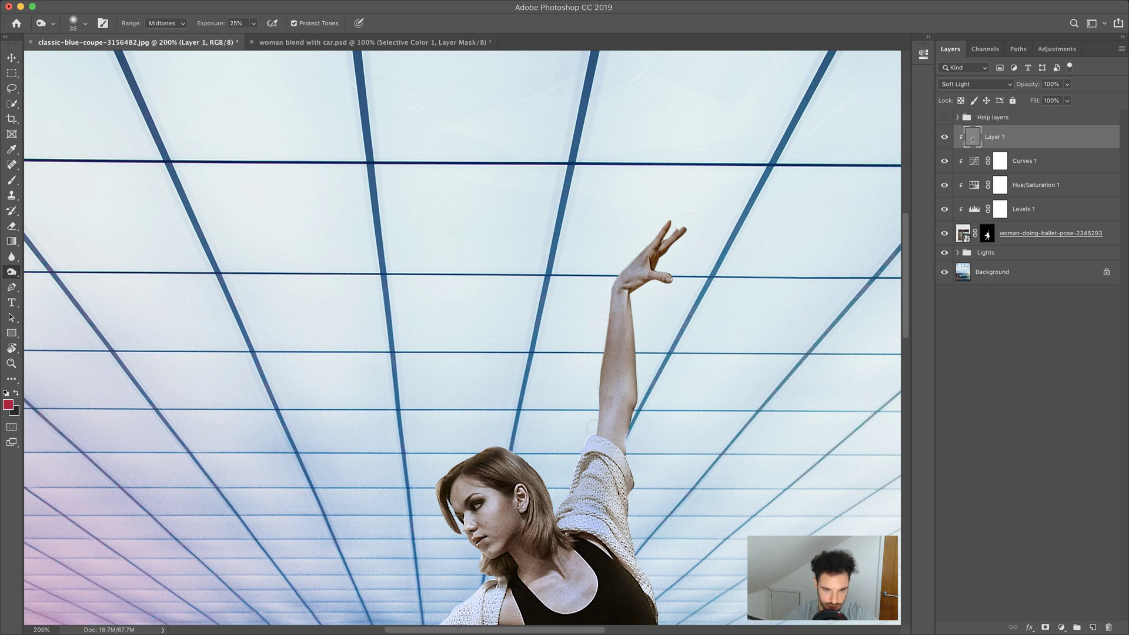
{"action": "key", "text": "bracketright"}
{"action": "key", "text": "bracketright"}
{"action": "key", "text": "bracketright"}
{"action": "key", "text": "bracketright"}
{"action": "key", "text": "bracketright"}
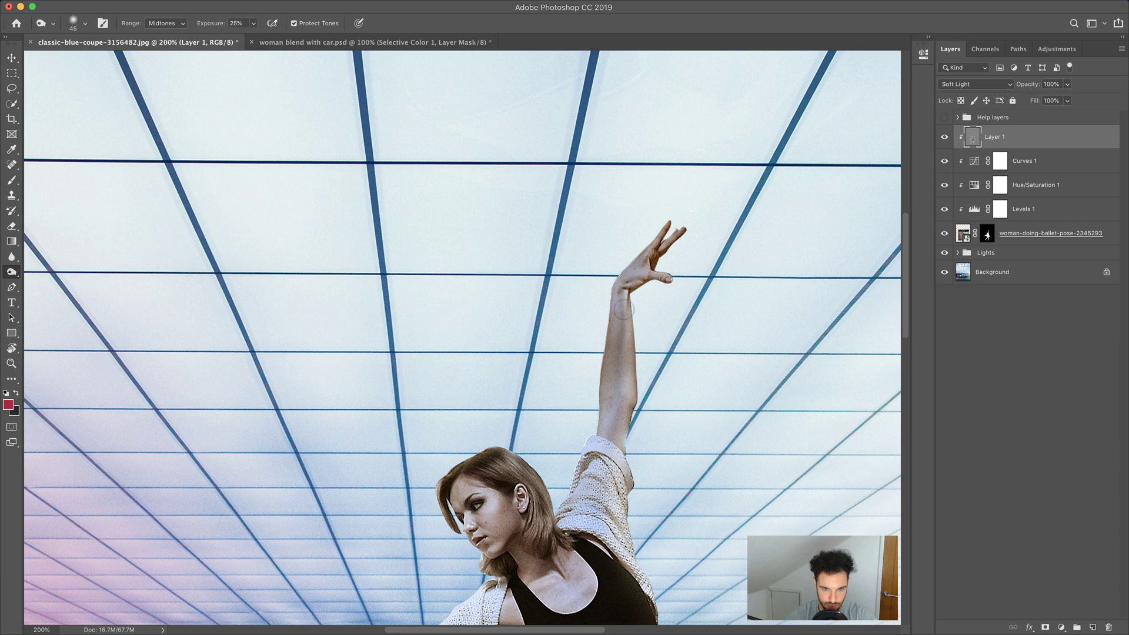
{"action": "key", "text": "bracketleft"}
{"action": "key", "text": "bracketleft"}
{"action": "key", "text": "bracketleft"}
{"action": "key", "text": "bracketleft"}
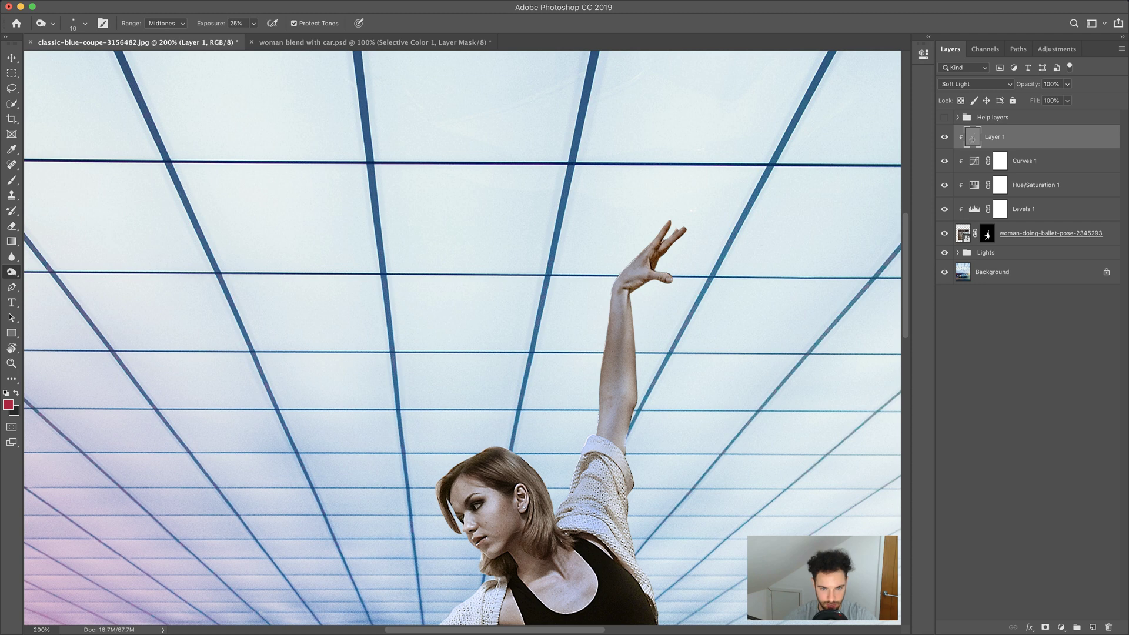
{"action": "key", "text": "bracketright"}
View the composite at 100% and toggle Layer 1's visibility to compare the whole dancer with and without the dodging and burning.
{"action": "scroll", "coordinate": [582, 262], "scroll_direction": "down", "scroll_amount": 5}
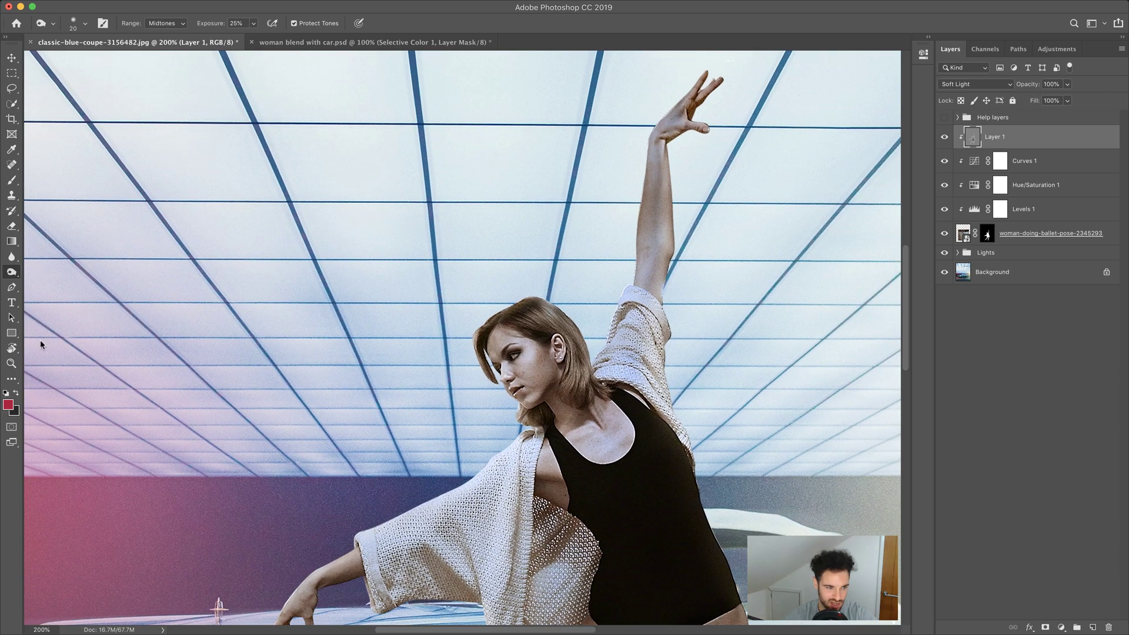
{"action": "left_click", "coordinate": [11, 363]}
{"action": "right_click", "coordinate": [131, 338]}
{"action": "left_click", "coordinate": [162, 343]}
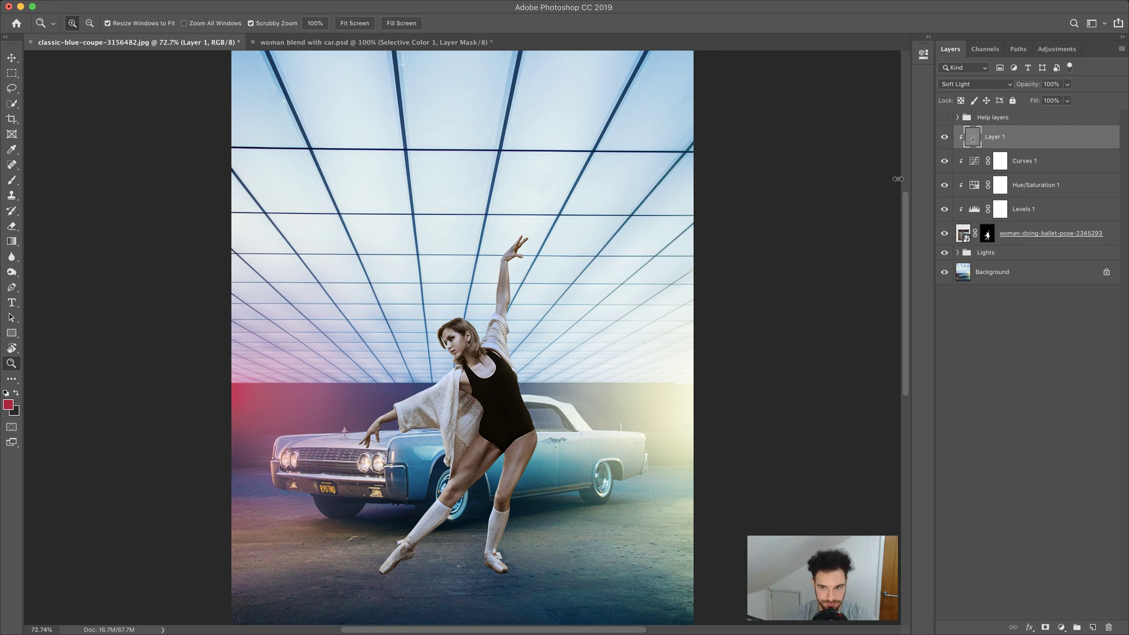
{"action": "left_click", "coordinate": [540, 432]}
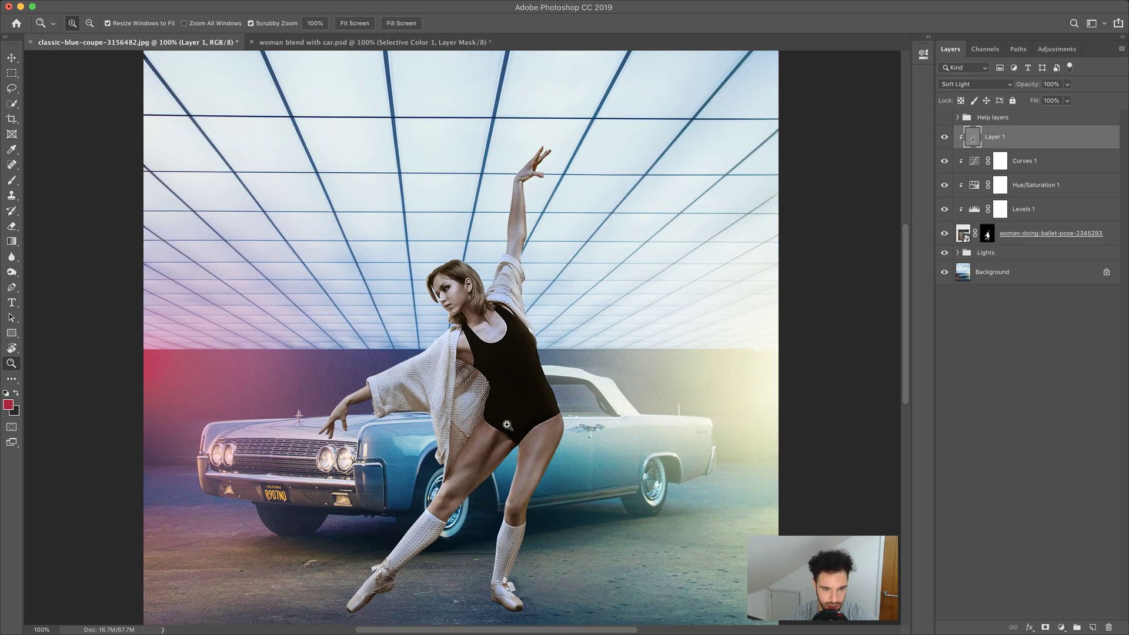
{"action": "left_click", "coordinate": [945, 138]}
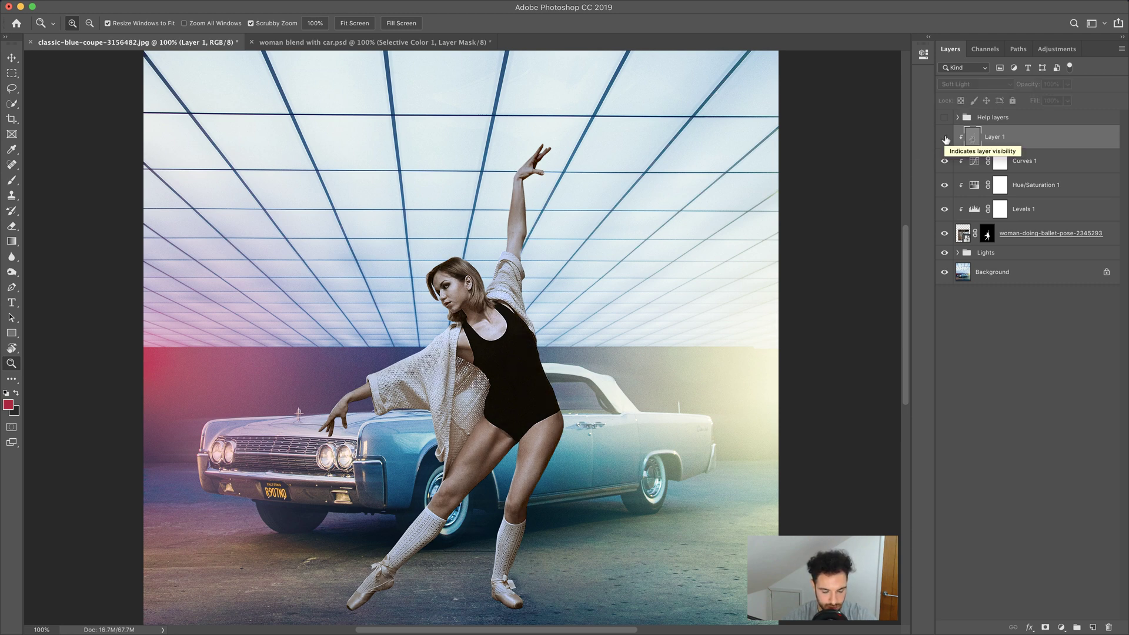
{"action": "left_click", "coordinate": [945, 138]}
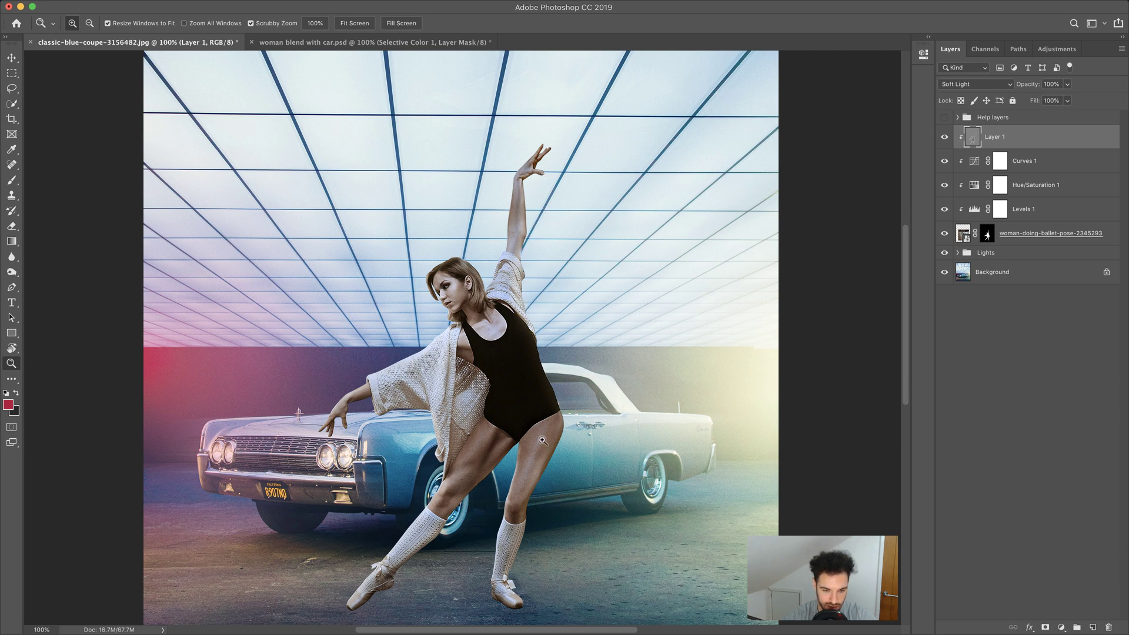
{"action": "left_click", "coordinate": [945, 138]}
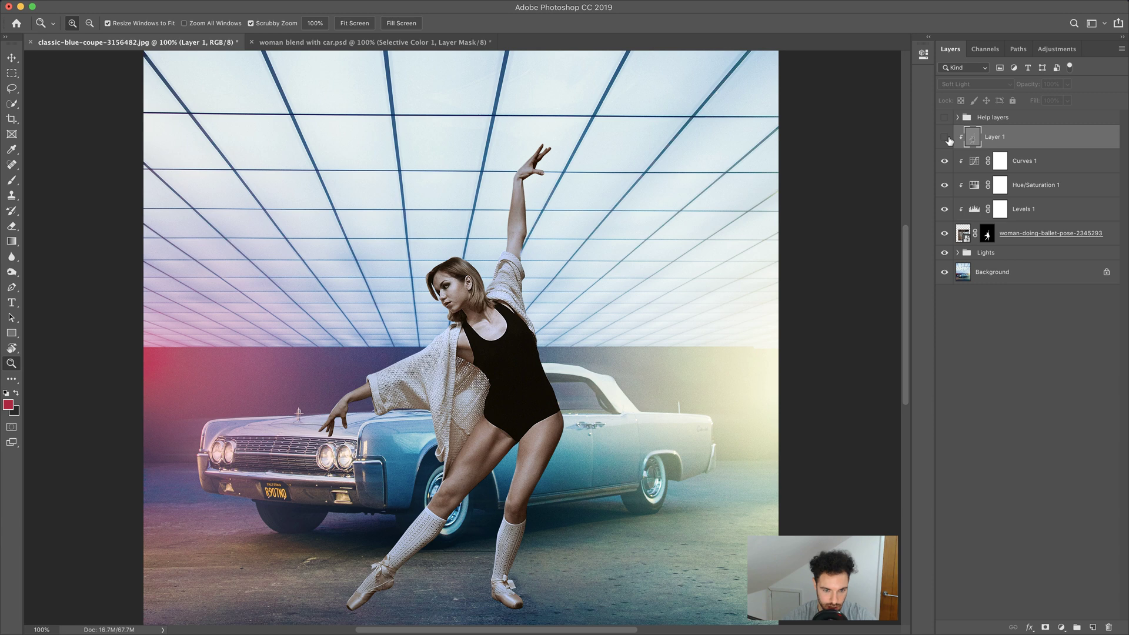
{"action": "left_click", "coordinate": [945, 137]}
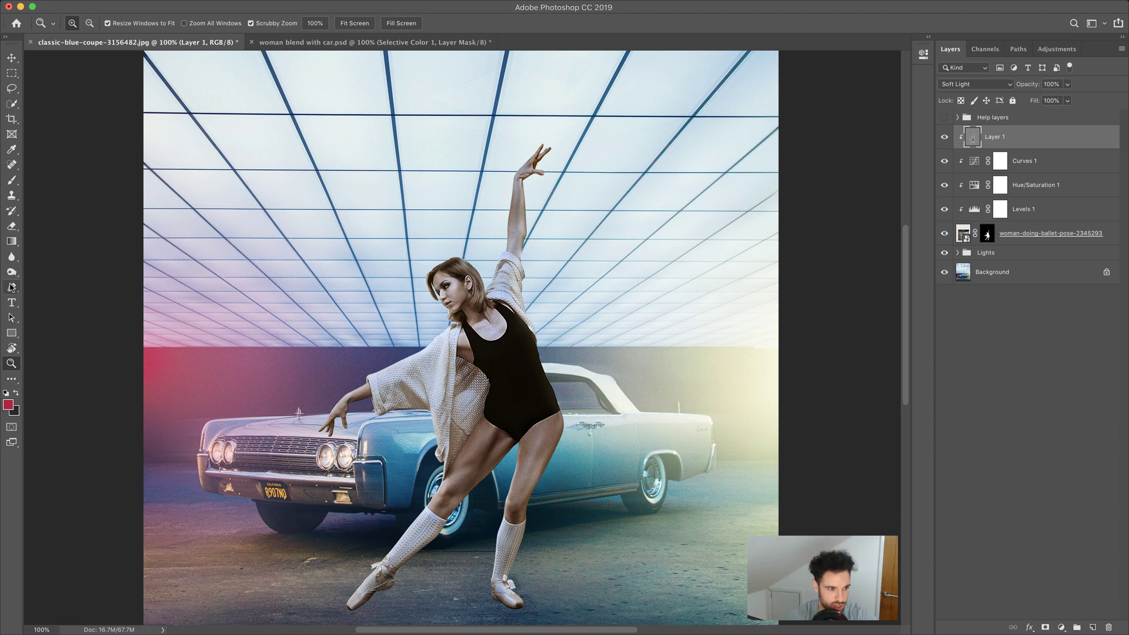
Switch to the Dodge tool with a 70 px brush and set its exposure to 26%.
{"action": "left_click", "coordinate": [12, 272]}
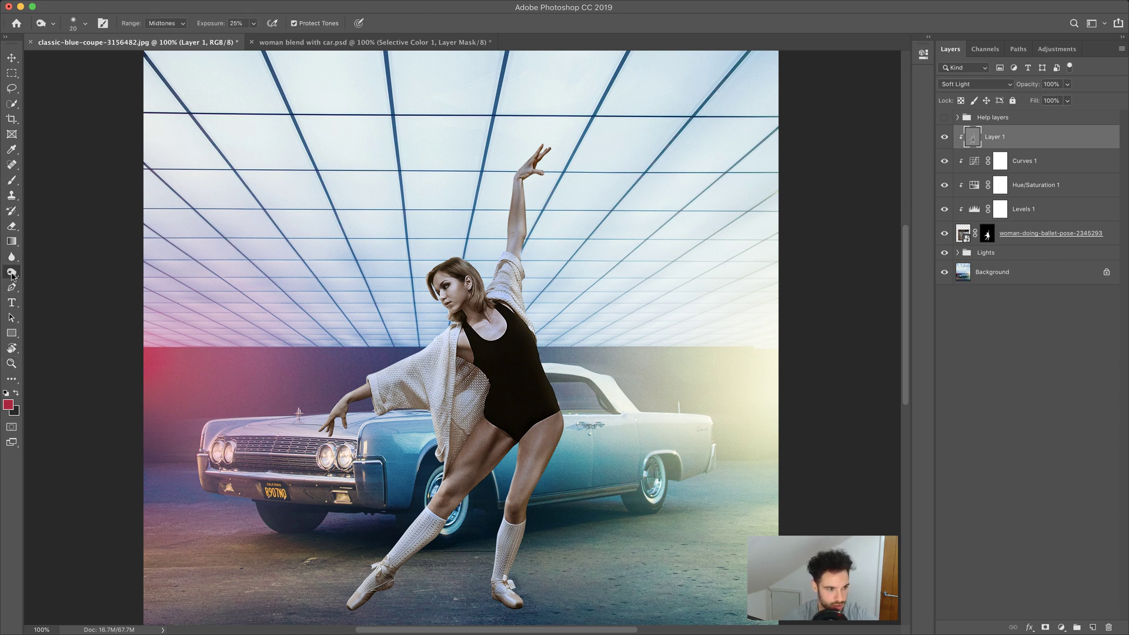
{"action": "left_click_drag", "start_coordinate": [12, 271], "coordinate": [47, 271]}
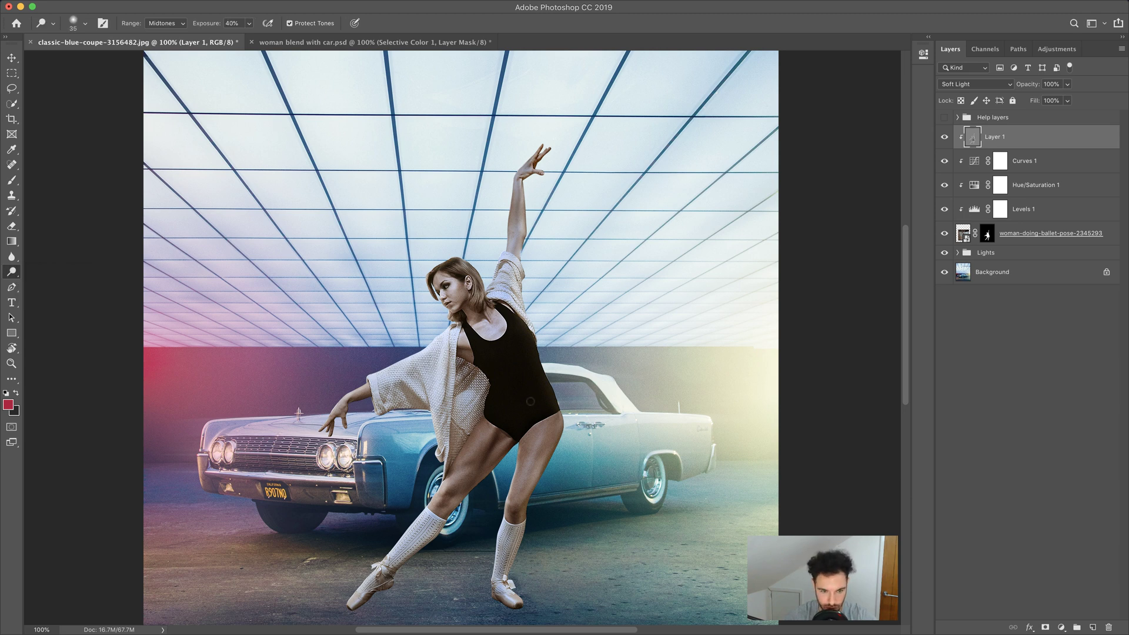
{"action": "key", "text": "bracketright"}
{"action": "key", "text": "bracketright"}
{"action": "key", "text": "bracketright"}
{"action": "key", "text": "bracketright"}
{"action": "key", "text": "bracketright"}
{"action": "left_click_drag", "start_coordinate": [209, 26], "coordinate": [200, 25]}
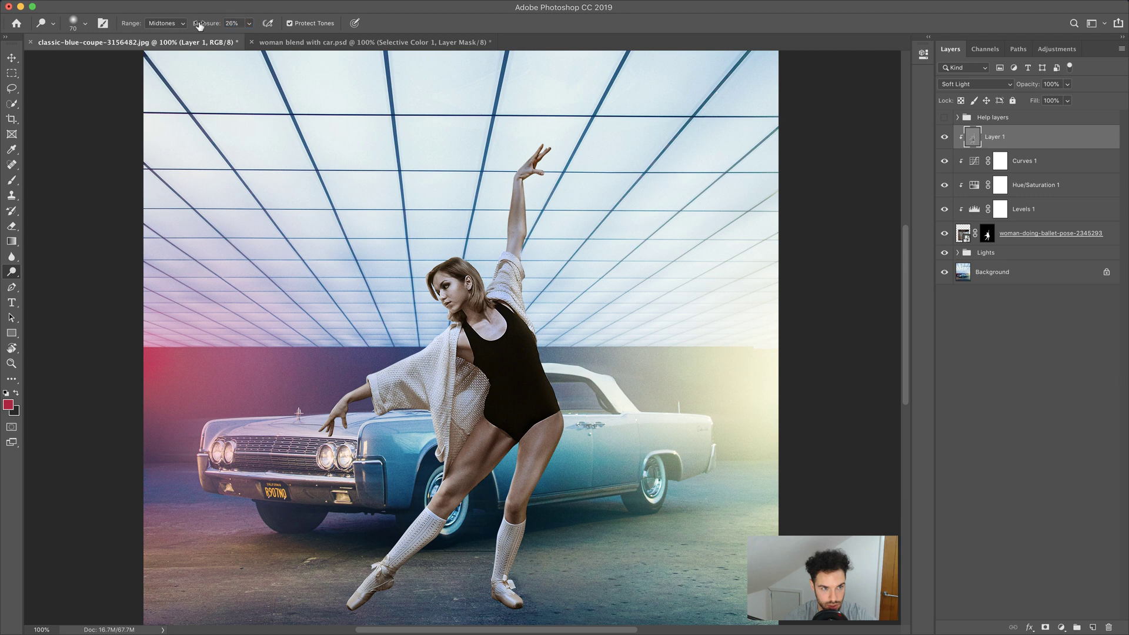
Dodge the light-facing areas of the dancer's body on Layer 1, starting with a 90 px brush and reducing it to 45 px.
{"action": "key", "text": "bracketright"}
{"action": "key", "text": "bracketright"}
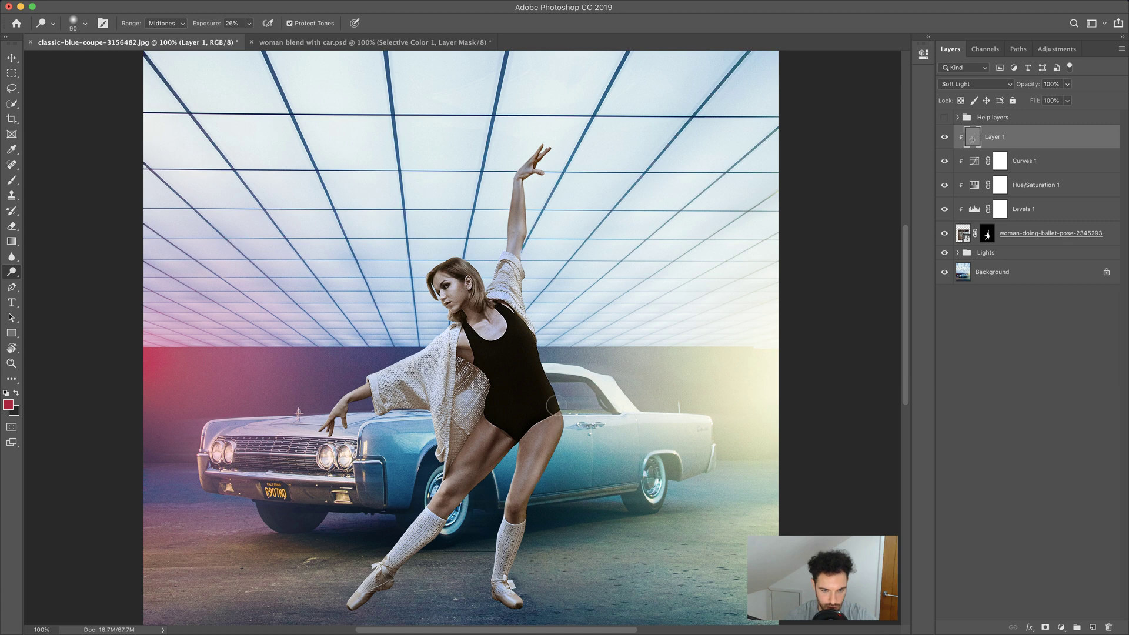
{"action": "key", "text": "bracketleft"}
{"action": "key", "text": "bracketleft"}
{"action": "key", "text": "bracketleft"}
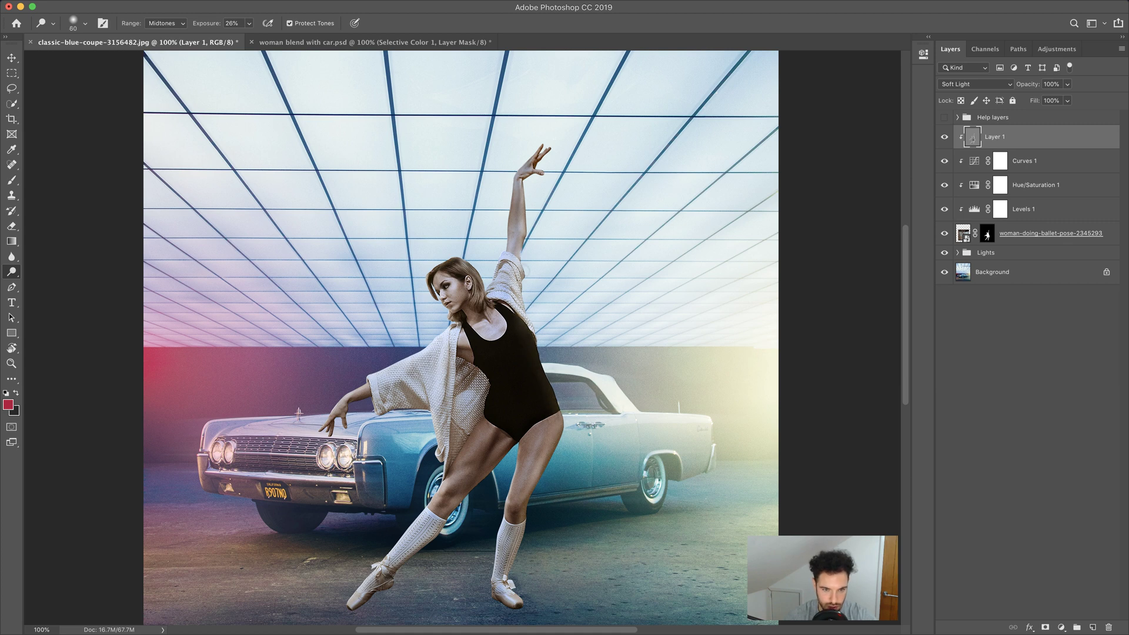
{"action": "key", "text": "bracketleft"}
{"action": "key", "text": "bracketleft"}
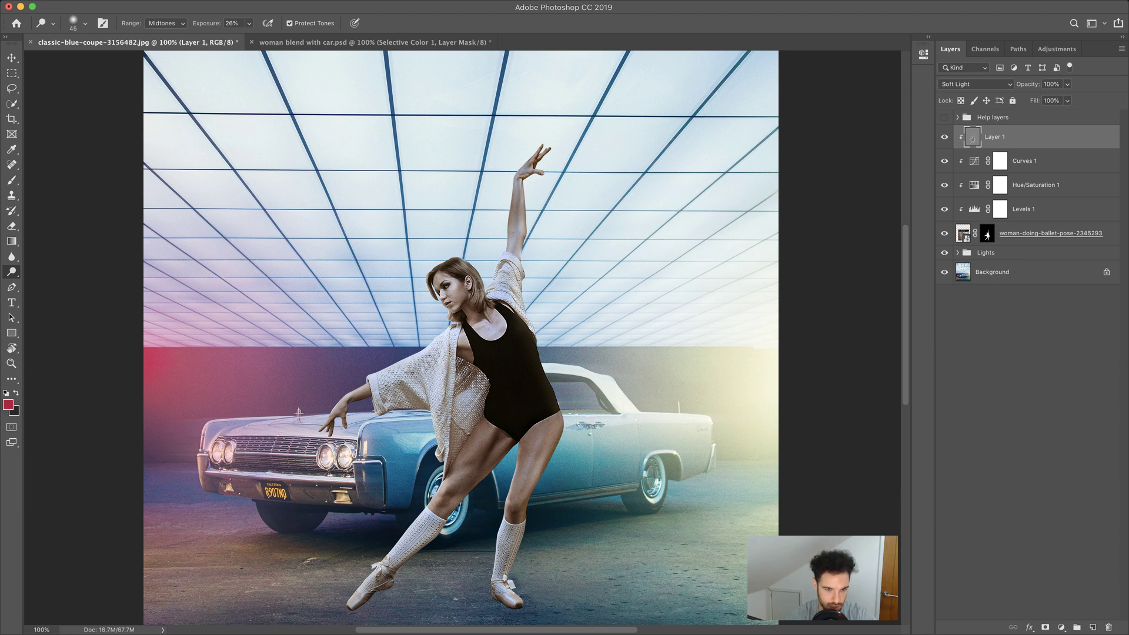
{"action": "key", "text": "bracketleft"}
{"action": "key", "text": "bracketleft"}
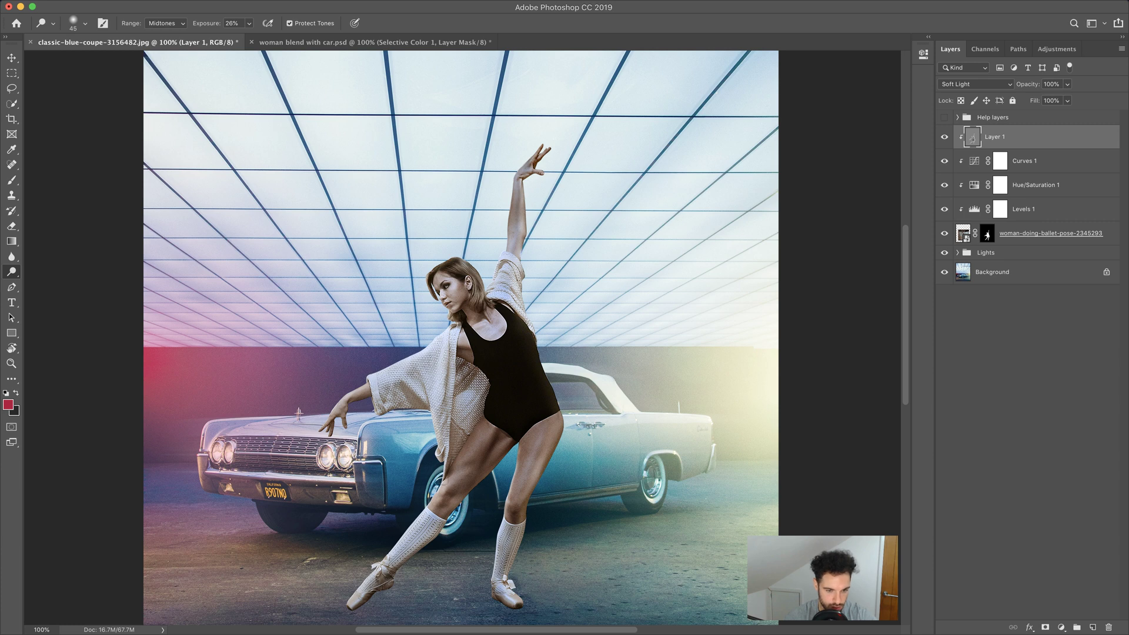
Toggle Layer 1's visibility at 100% and at 66.67% zoom to compare the dancer with and without the retouching.
{"action": "left_click", "coordinate": [945, 140]}
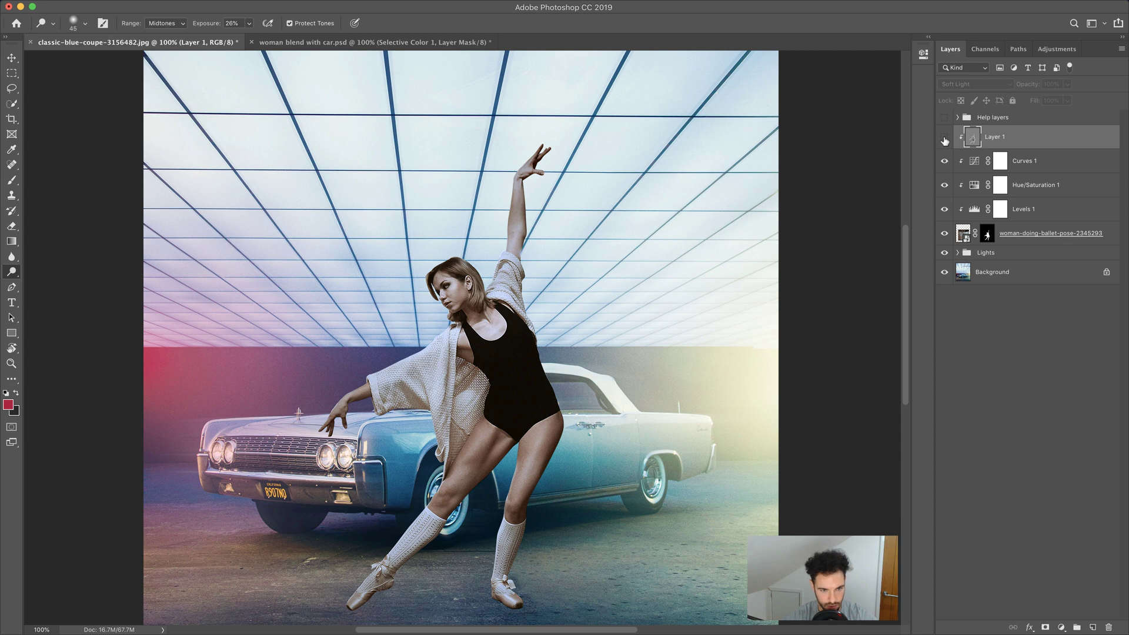
{"action": "left_click", "coordinate": [945, 140]}
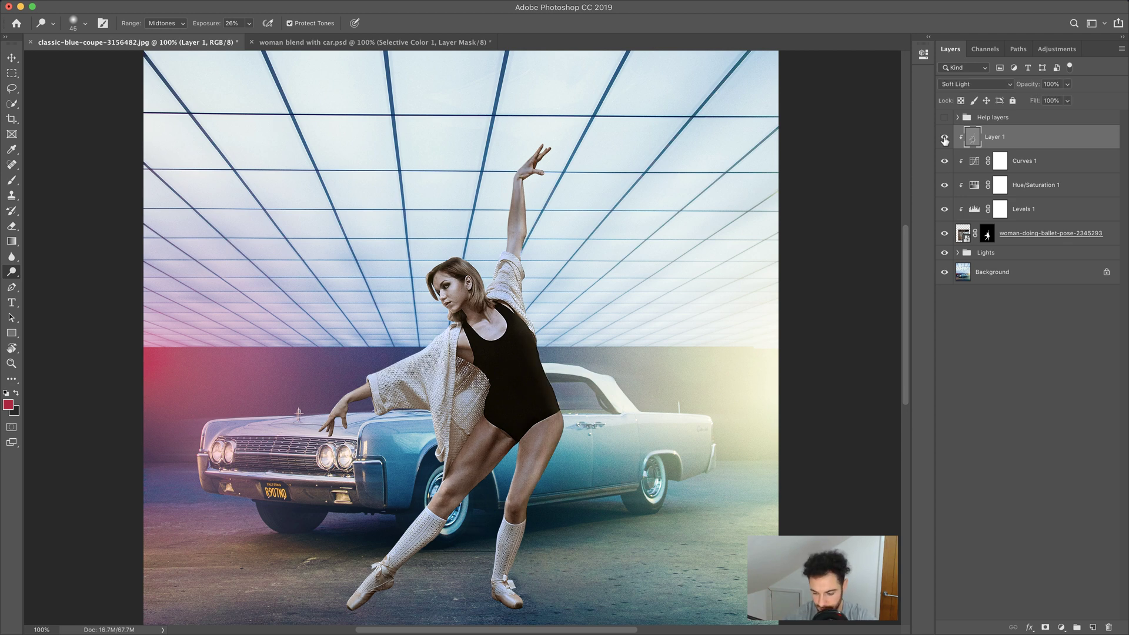
{"action": "key", "text": "super+minus"}
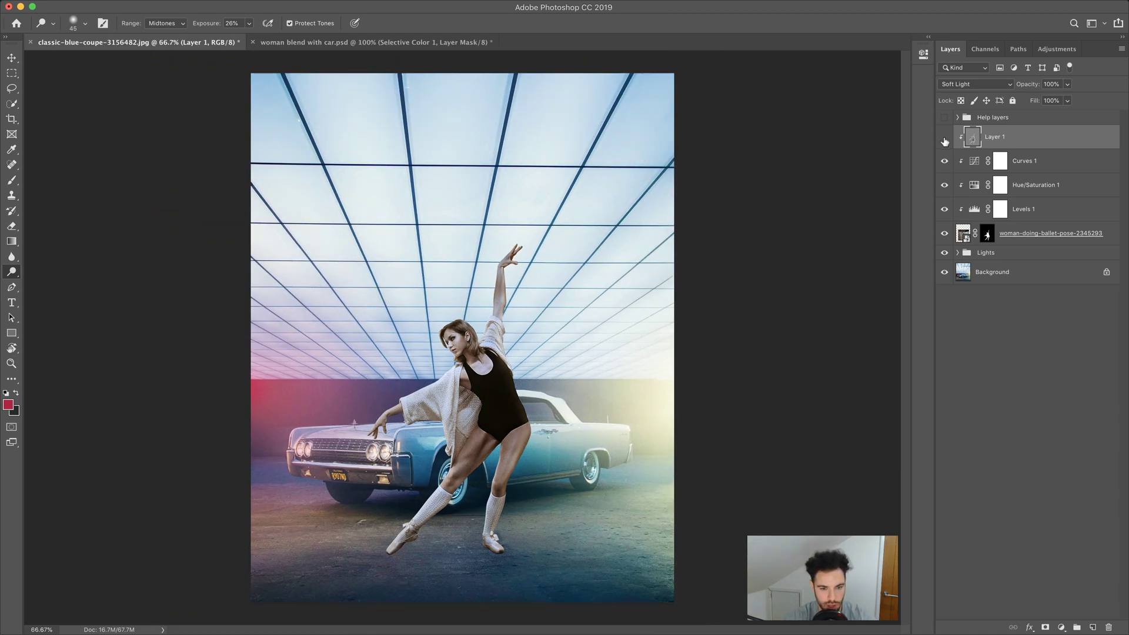
{"action": "left_click", "coordinate": [945, 142]}
{"action": "left_click", "coordinate": [944, 140]}
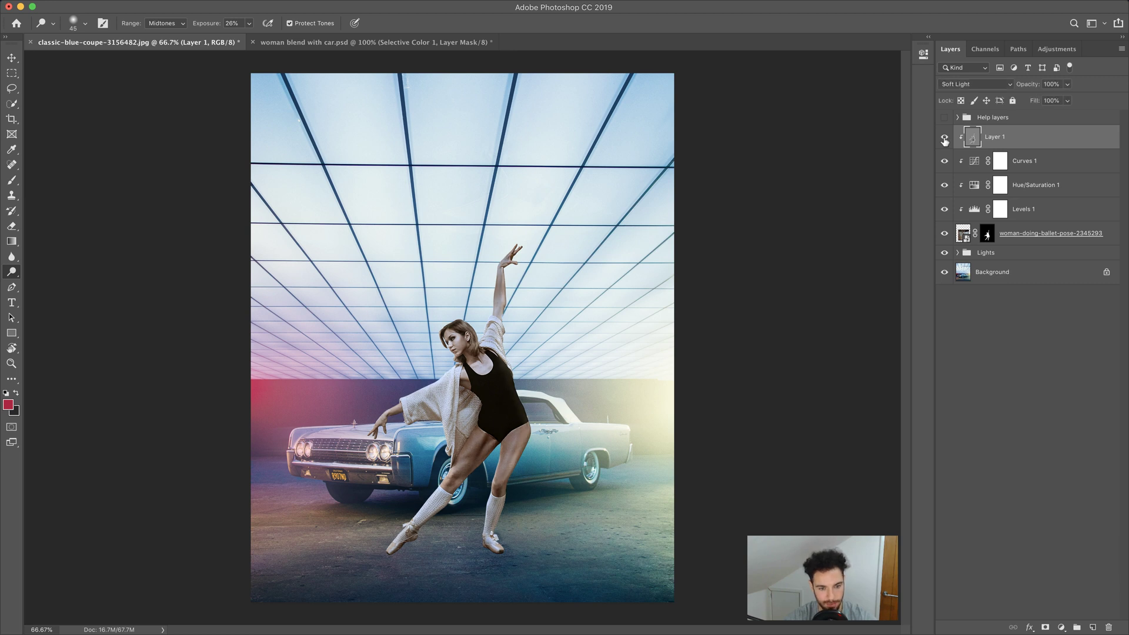